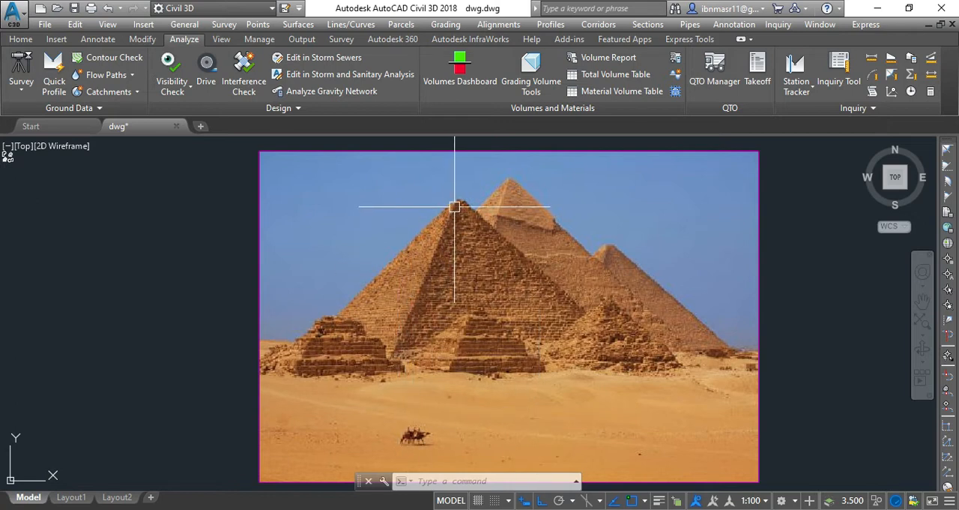
mouse_move(454, 203)
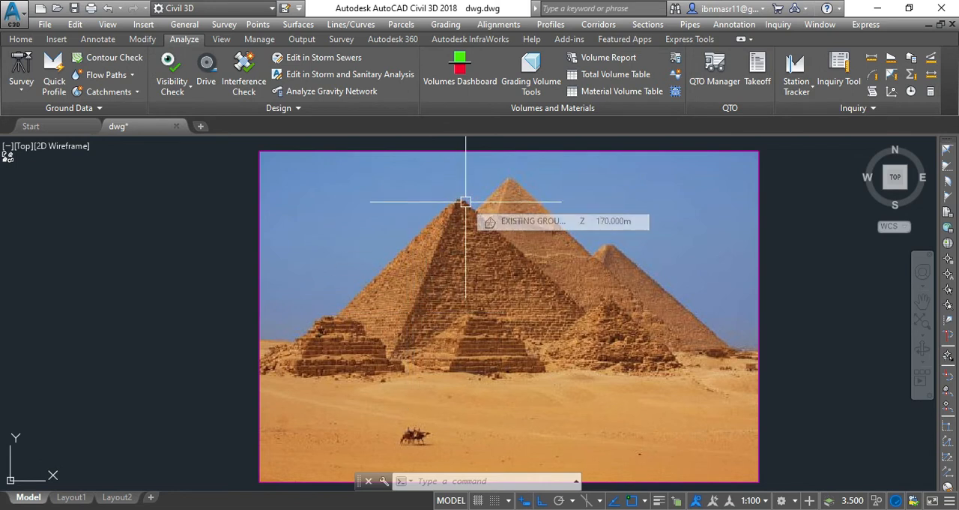
scroll(464, 201, up, 2)
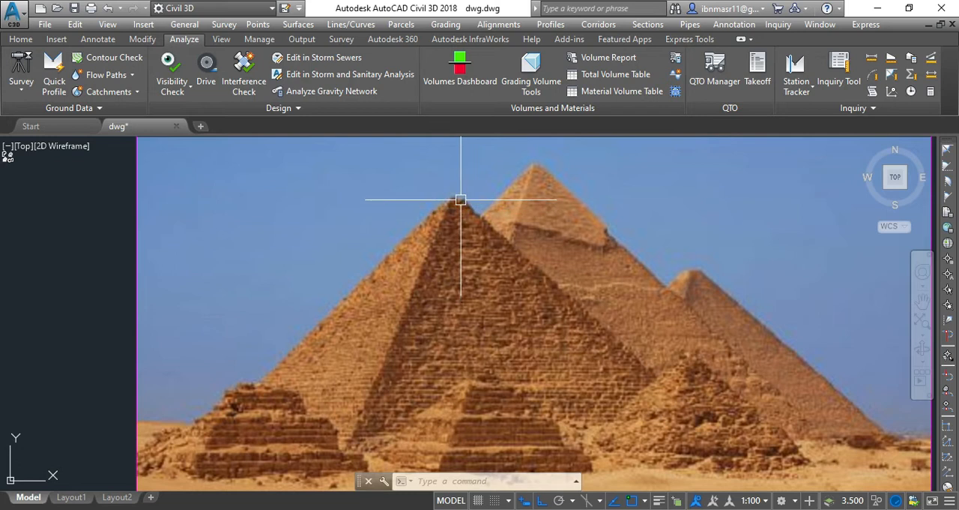
scroll(464, 231, down, 2)
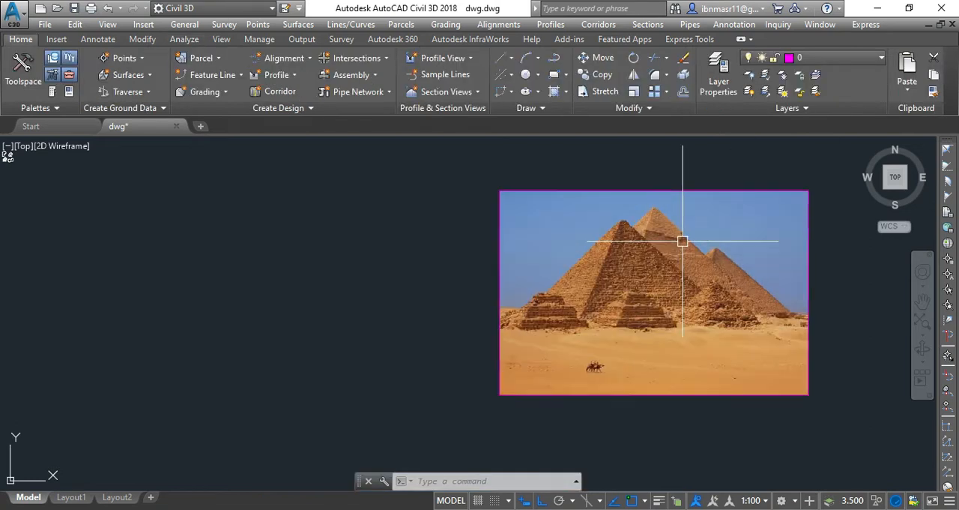
Step: Set the surface style of the EXISTING GROUND LEVEL surface to BORDER & TRIANGLES in its surface properties
click(20, 91)
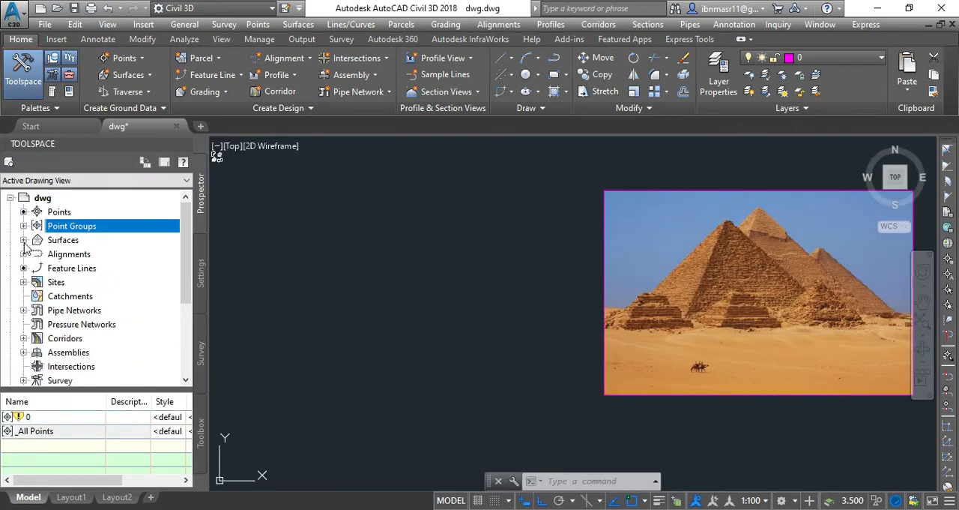
click(23, 239)
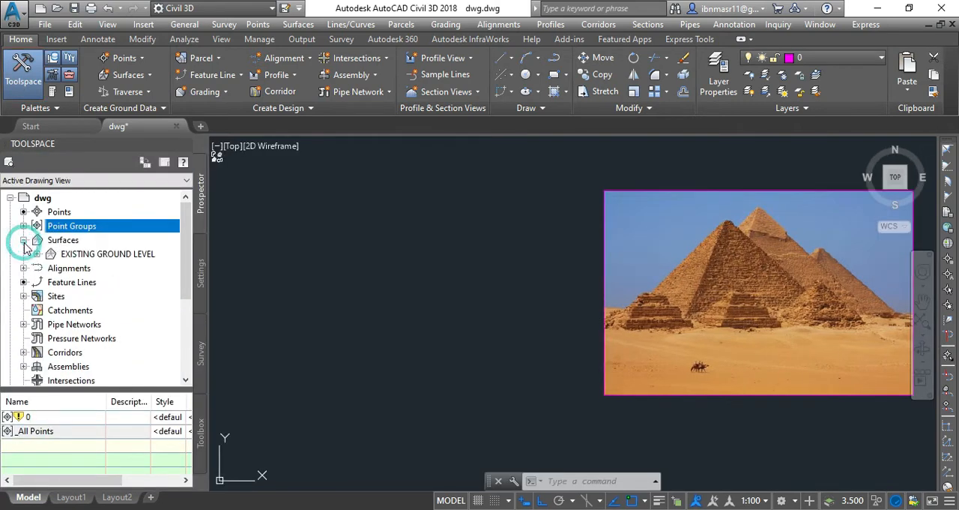
right_click(114, 255)
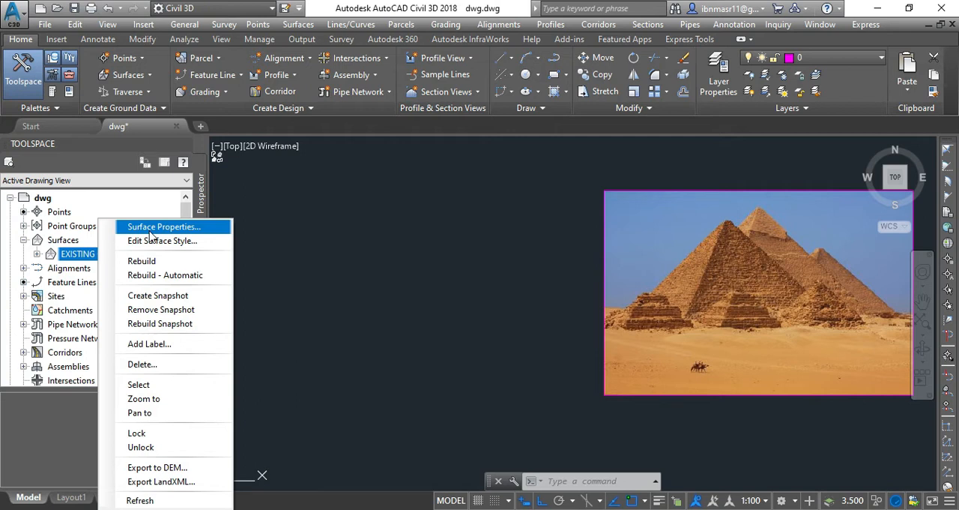
click(150, 233)
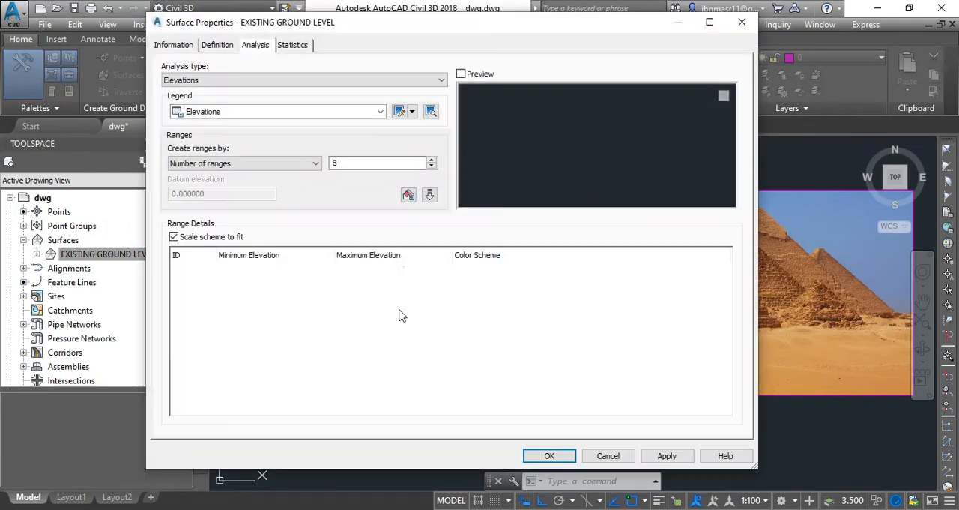
click(173, 45)
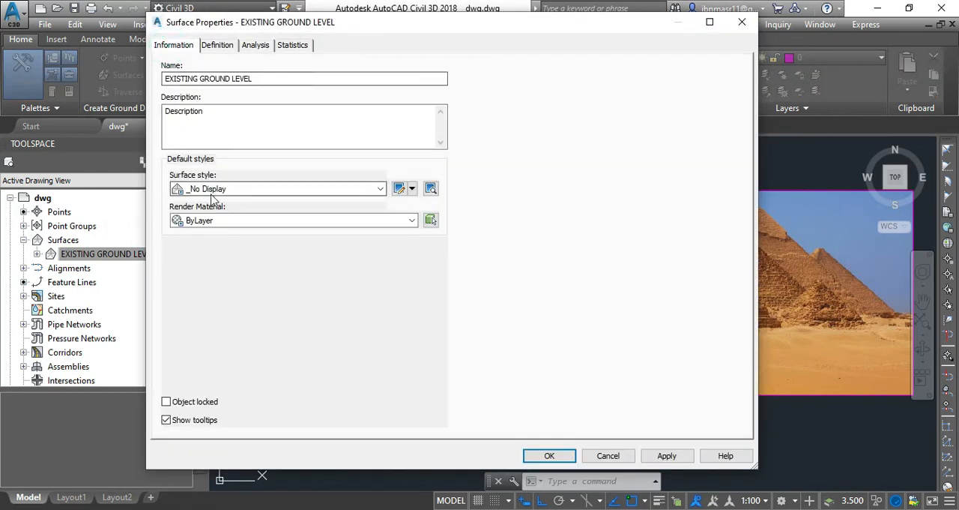
click(270, 189)
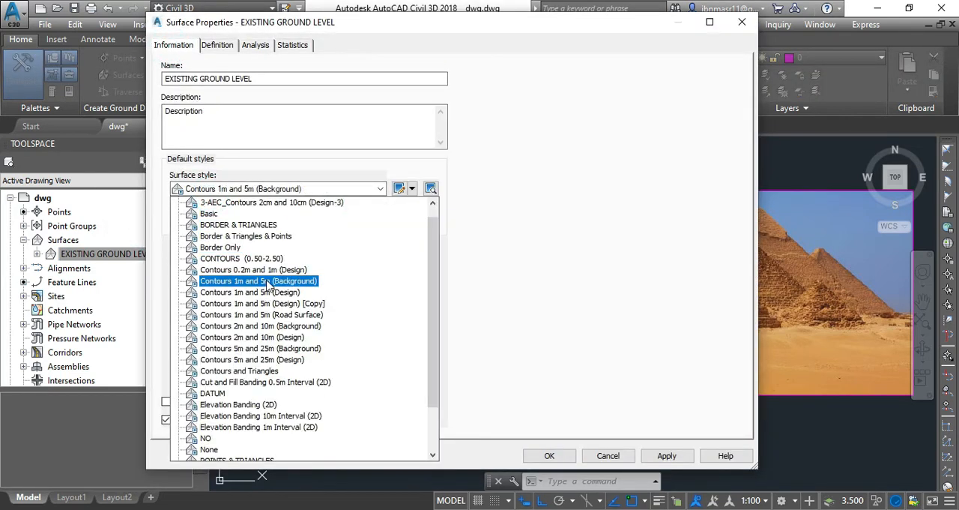
click(254, 226)
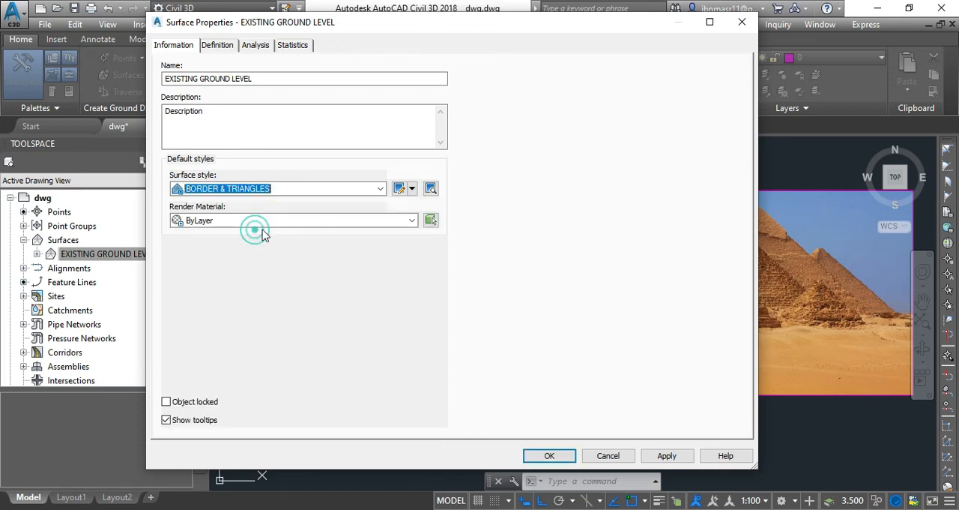
click(666, 456)
click(549, 455)
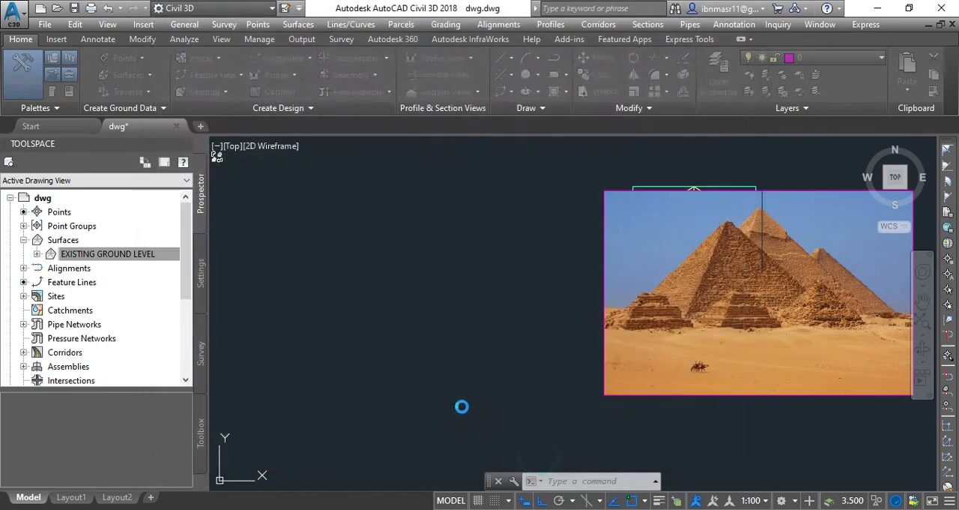
Step: Move the pyramids picture away from the surface so that it no longer covers it
scroll(592, 306, down, 2)
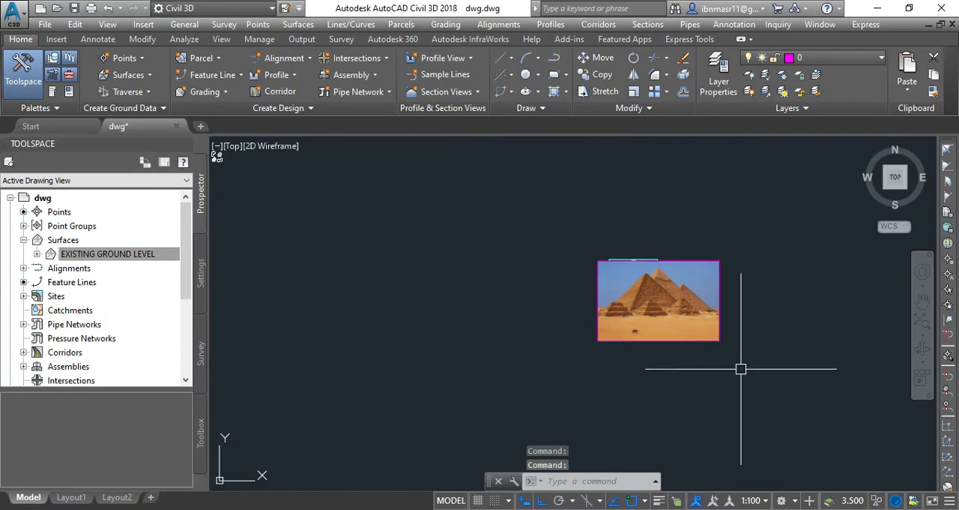
text(m)
key(Return)
click(708, 343)
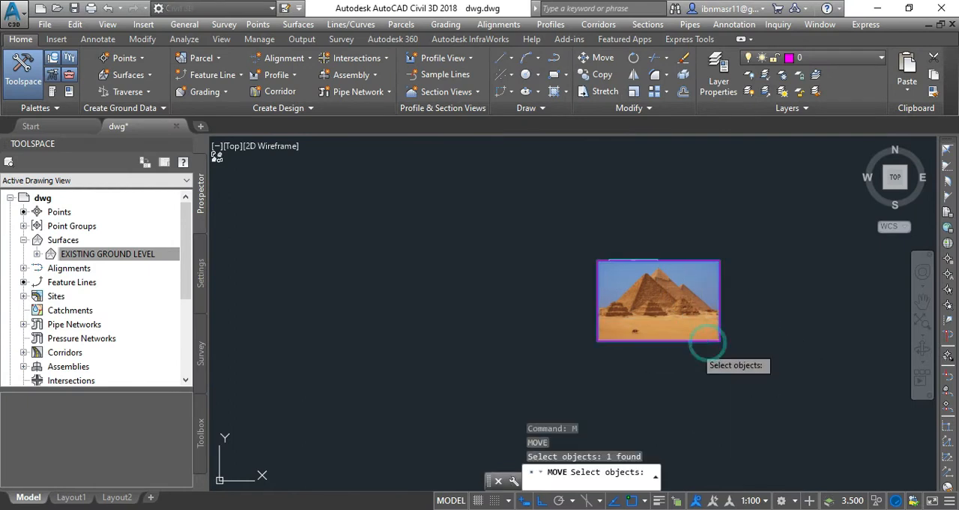
key(Return)
click(528, 380)
click(685, 339)
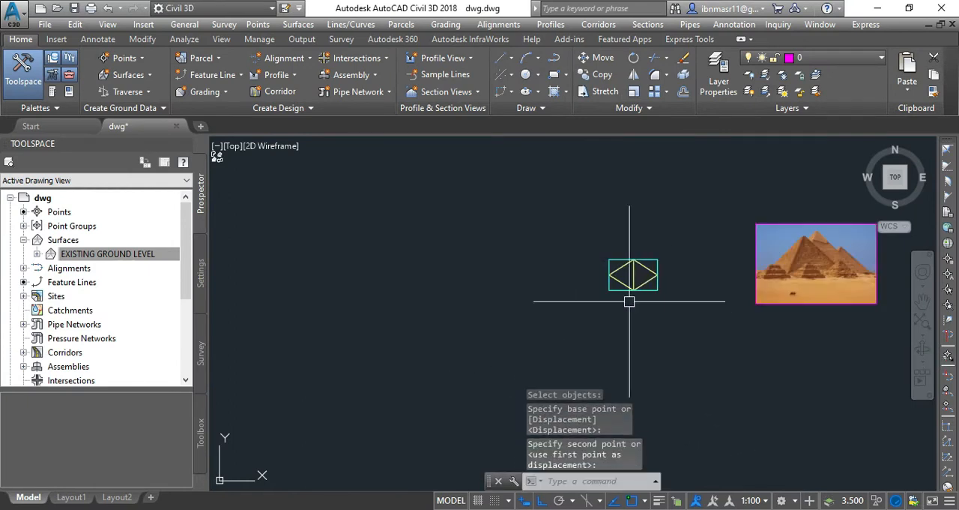
Step: Add spot elevation labels at the corners of the EXISTING GROUND LEVEL boundary and at the middle of its lower edge
scroll(688, 291, up, 2)
scroll(634, 254, up, 5)
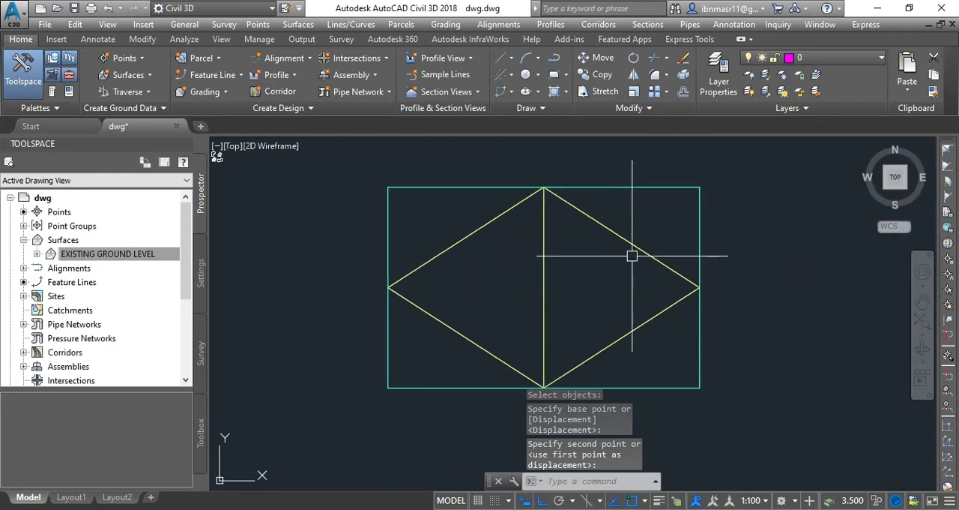
click(434, 324)
scroll(374, 287, down, 2)
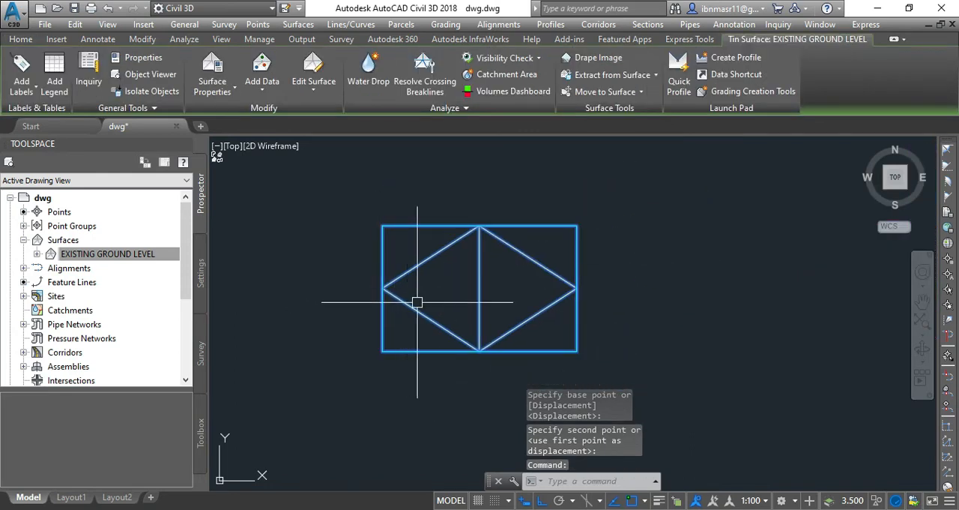
click(22, 87)
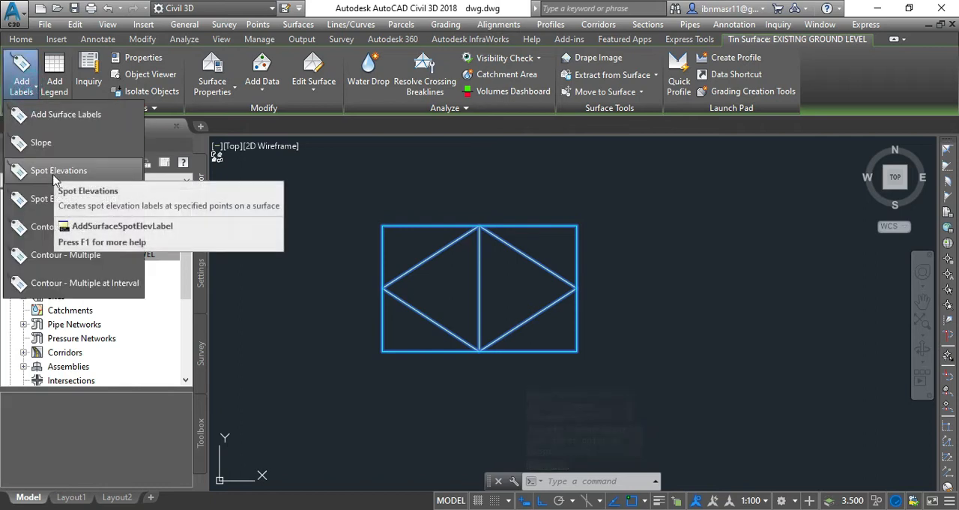
click(55, 177)
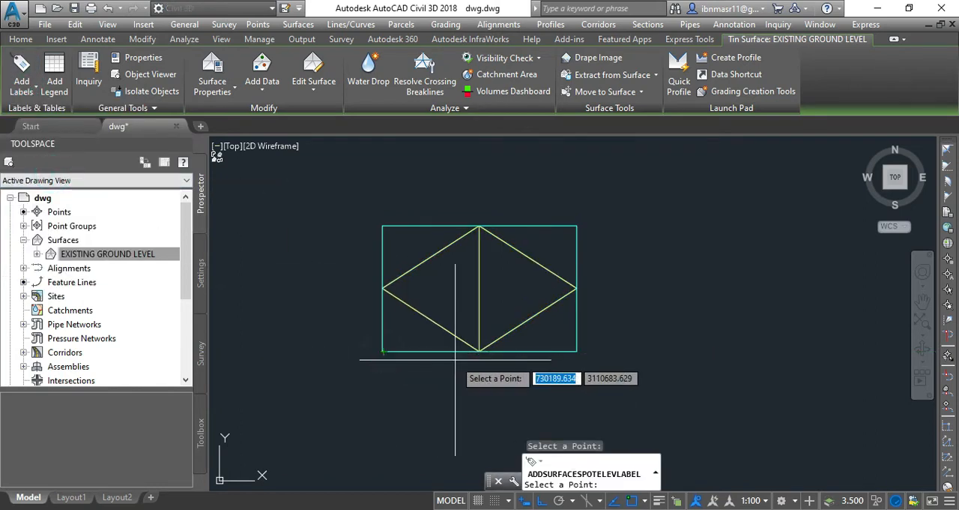
scroll(458, 357, up, 3)
click(512, 339)
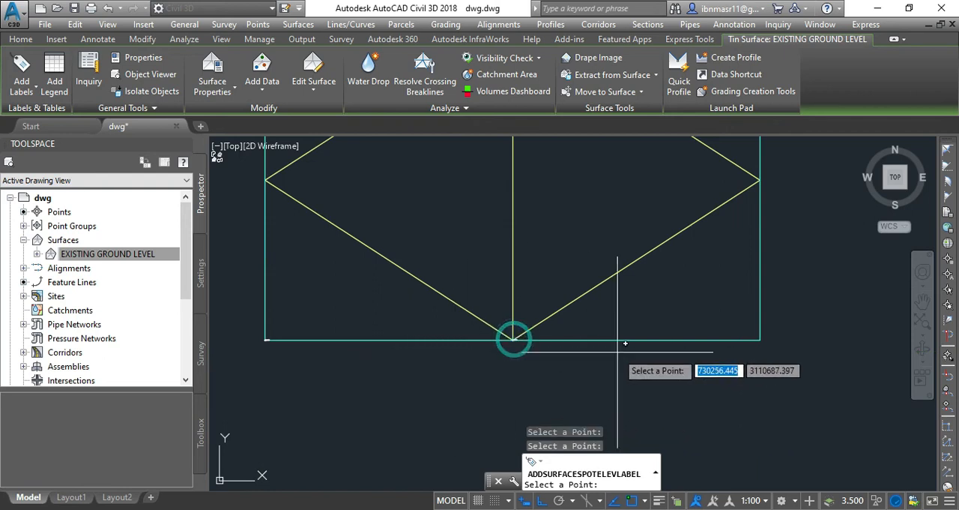
click(760, 340)
scroll(667, 281, down, 3)
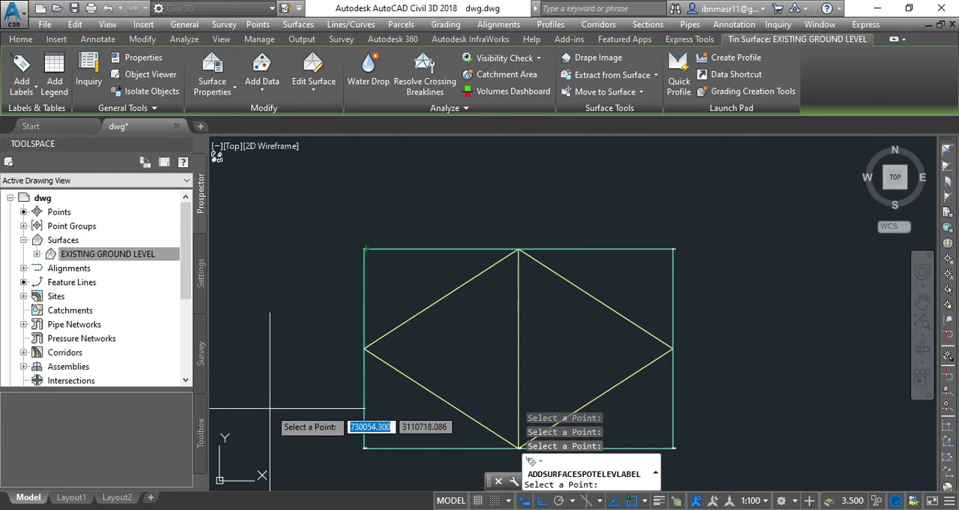
key(Escape)
Step: Examine the spot elevation labels along the surface's lower edge, at both corners and the midpoint
scroll(383, 417, up, 4)
scroll(383, 418, up, 4)
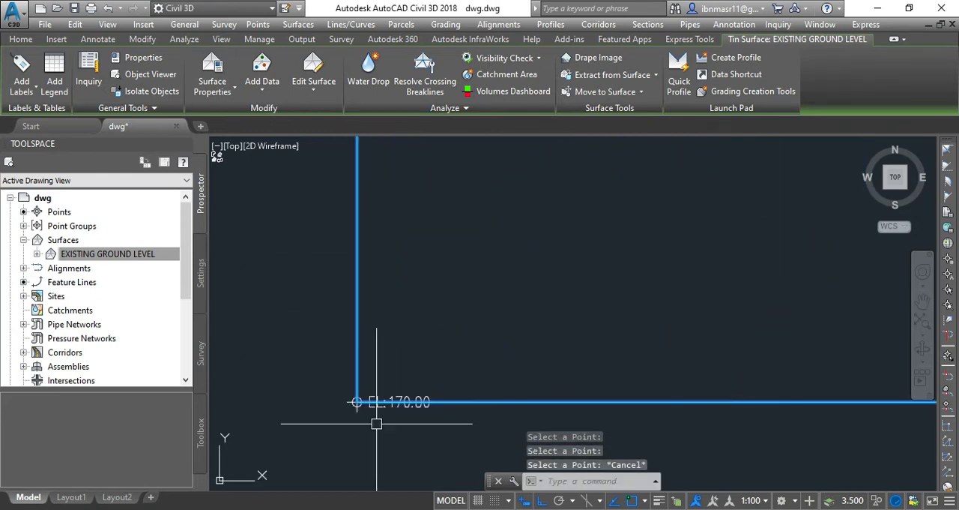
key(Escape)
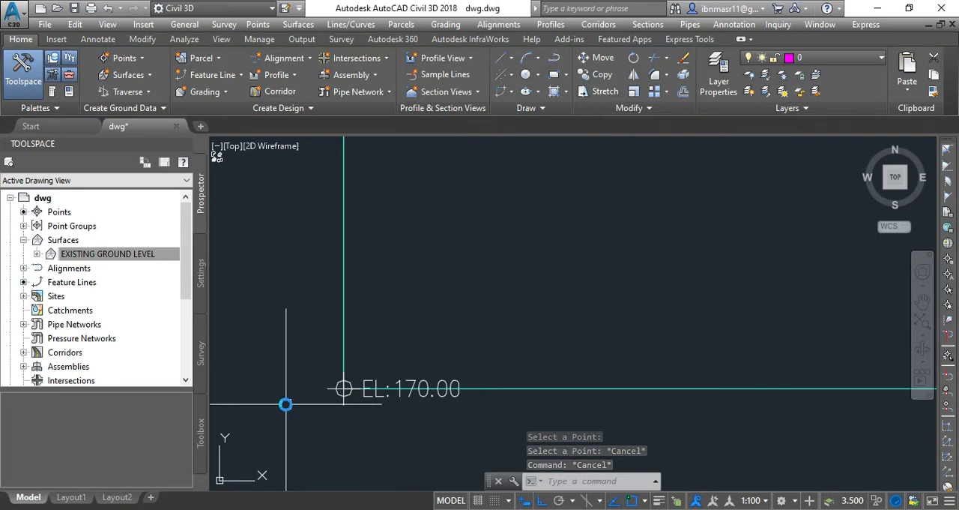
scroll(279, 401, down, 6)
scroll(542, 402, up, 5)
scroll(542, 401, up, 4)
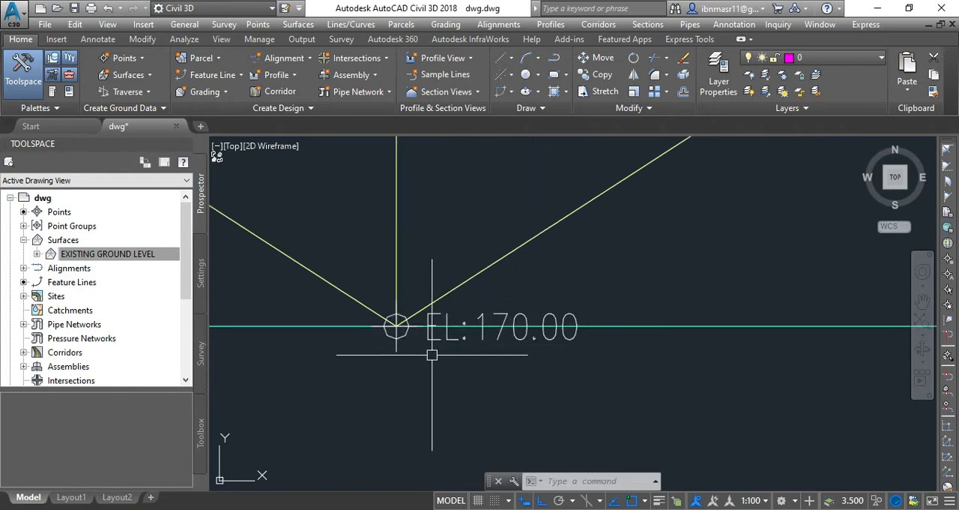
scroll(343, 373, down, 10)
scroll(600, 390, up, 4)
scroll(509, 368, up, 5)
scroll(534, 407, down, 3)
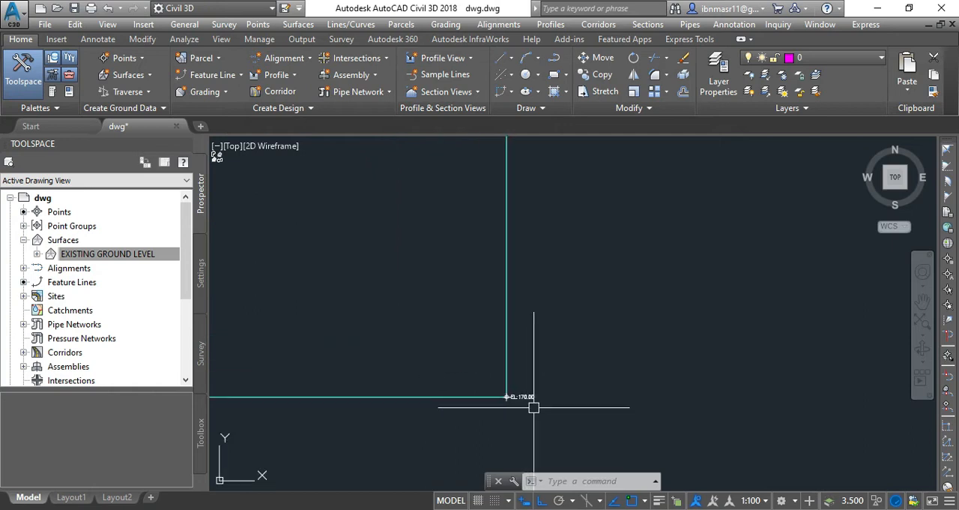
Step: Regenerate the model and check the spot elevation label at the surface's upper-right corner
text(re)
key(Return)
scroll(509, 396, down, 6)
scroll(502, 196, up, 5)
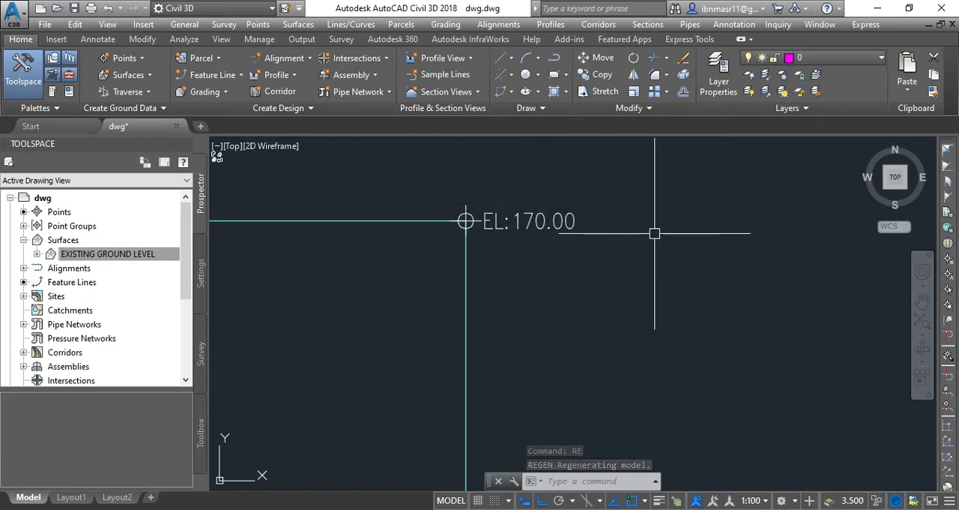
scroll(656, 233, down, 10)
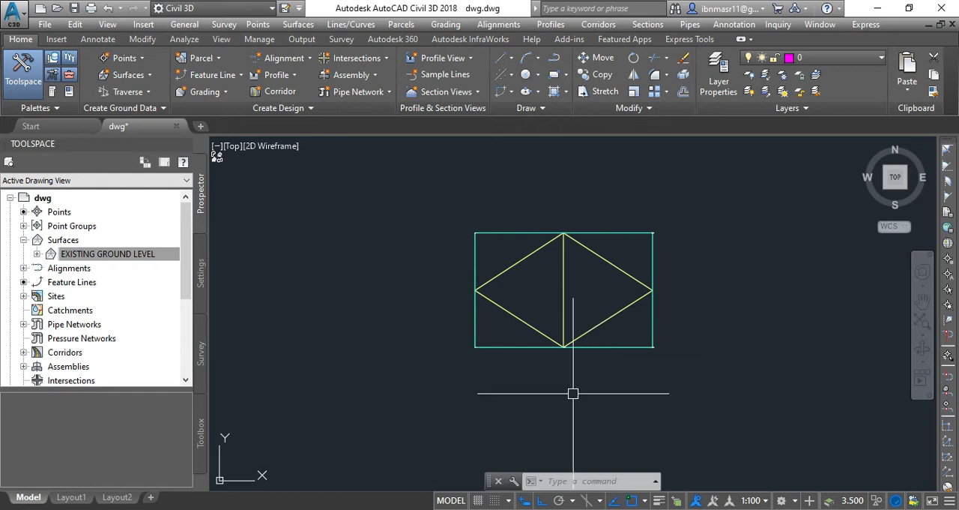
key(Escape)
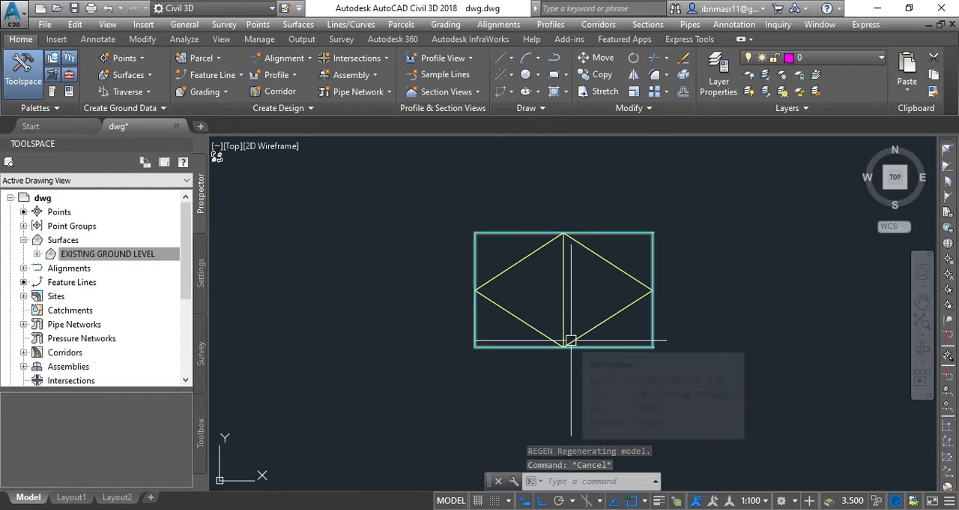
mouse_move(589, 284)
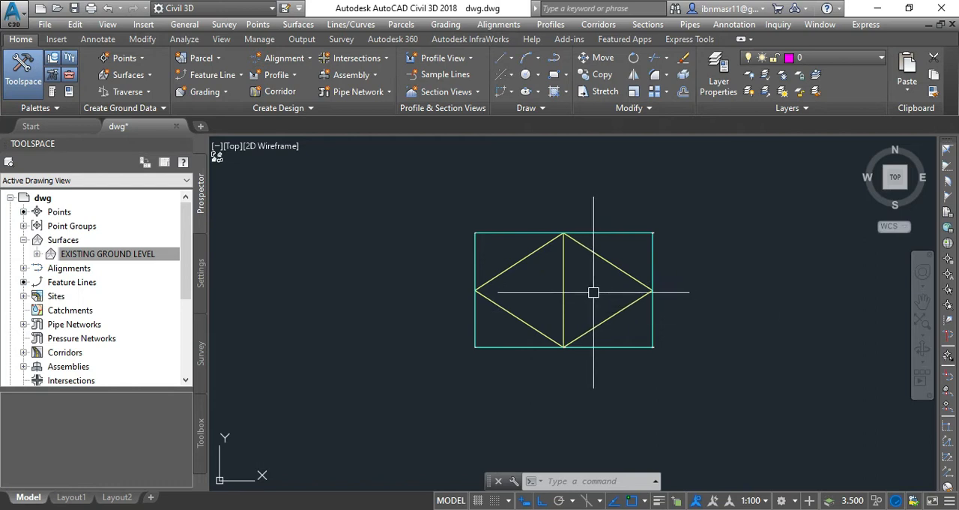
mouse_move(581, 299)
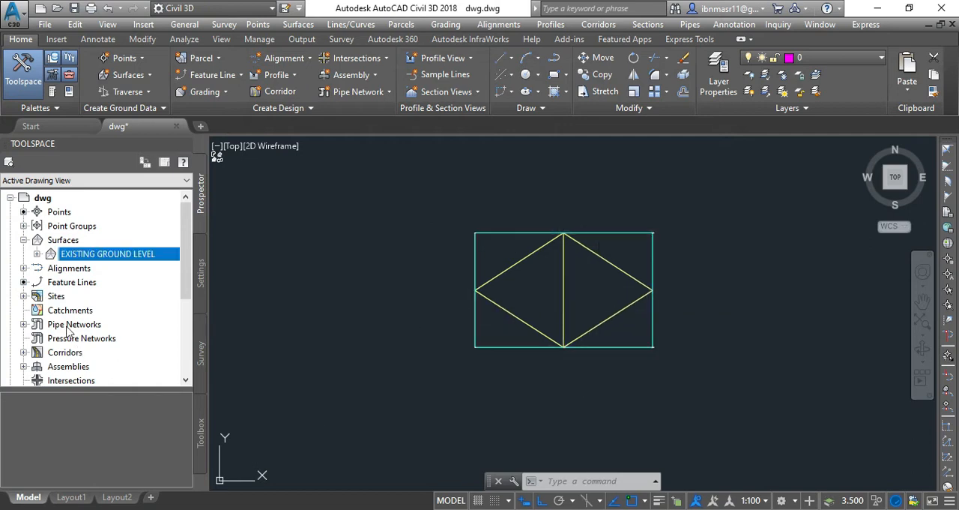
Step: Start a point import into the drawing and add the SUB BASE STOCKPILE file as its source
click(60, 213)
right_click(77, 212)
click(90, 223)
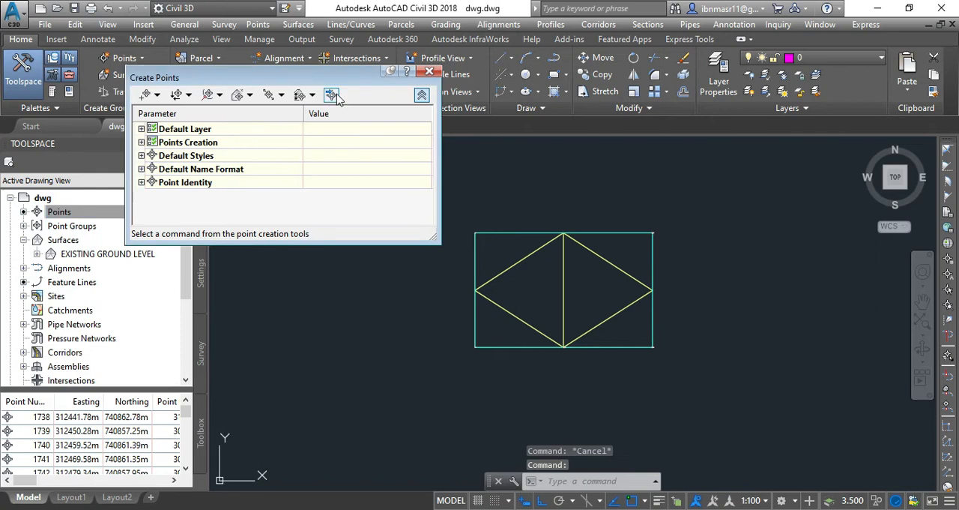
click(334, 96)
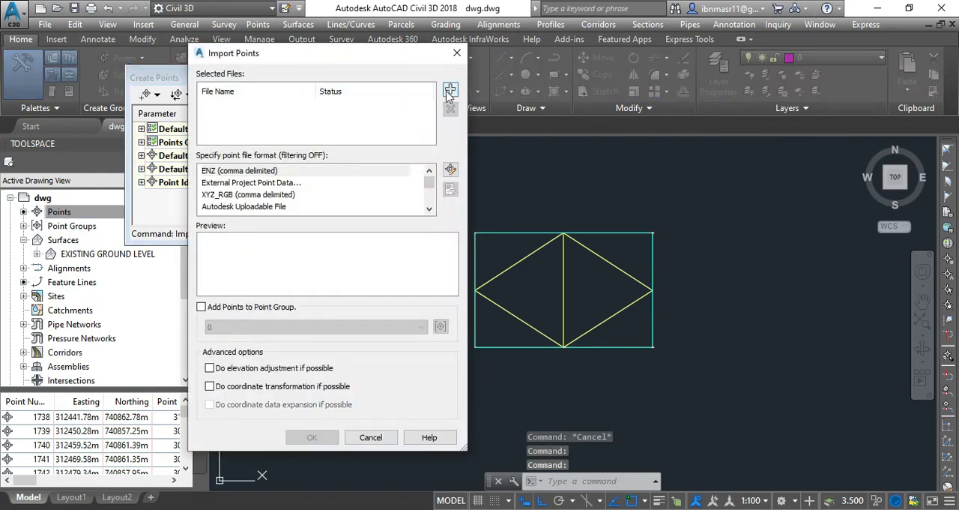
click(449, 89)
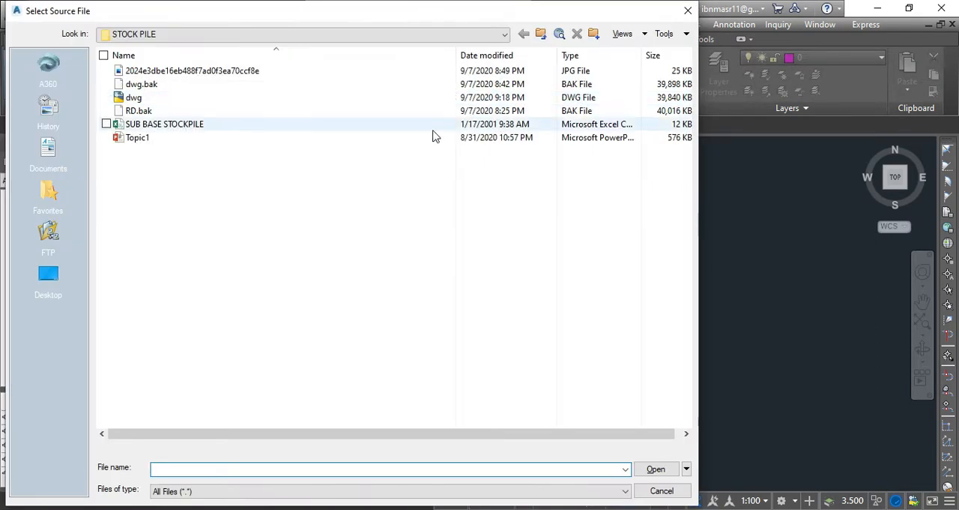
click(165, 128)
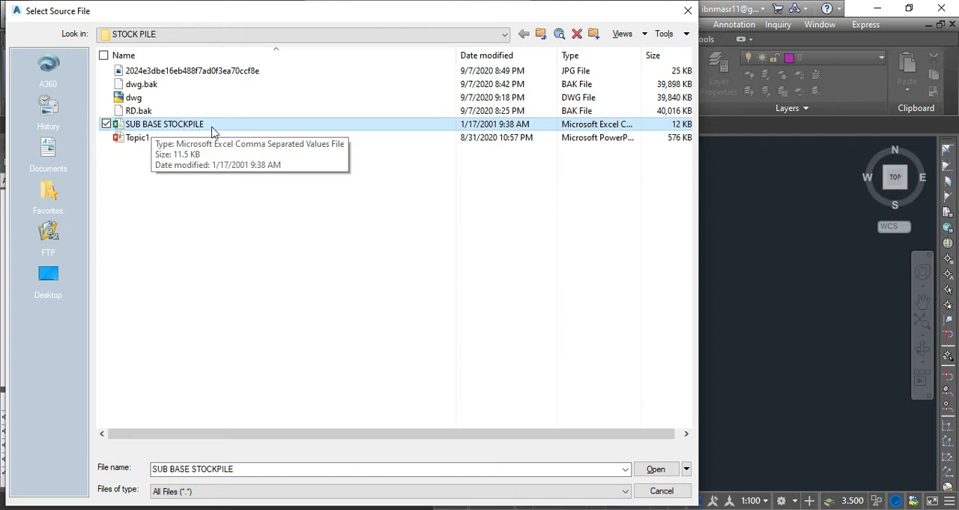
click(655, 469)
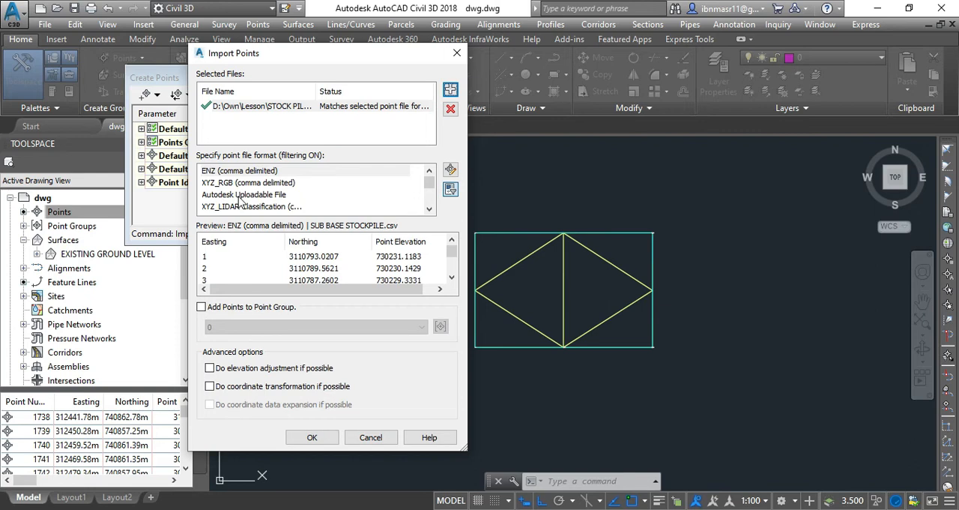
Step: Import the SUB BASE STOCKPILE points in Autodesk Uploadable File format into a new point group named SUB BASE STOCK PILE
click(242, 194)
click(200, 307)
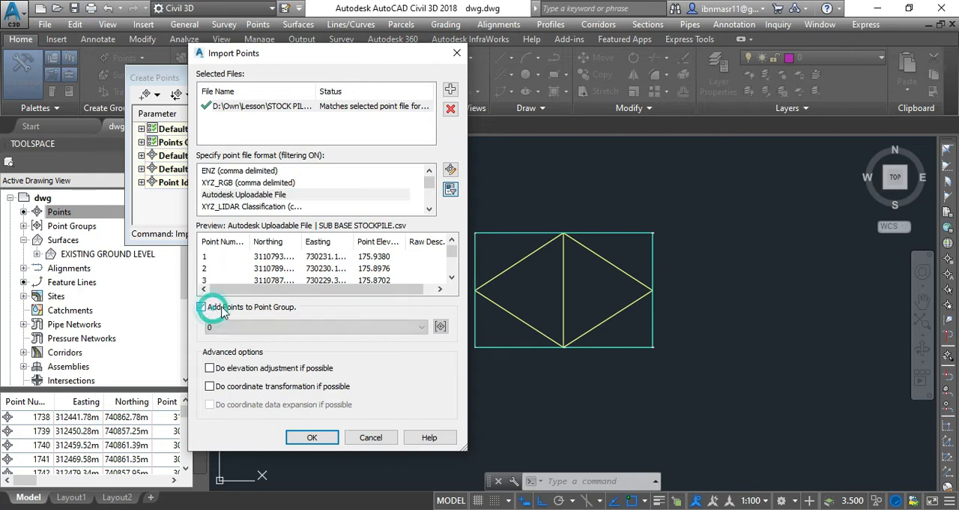
click(441, 327)
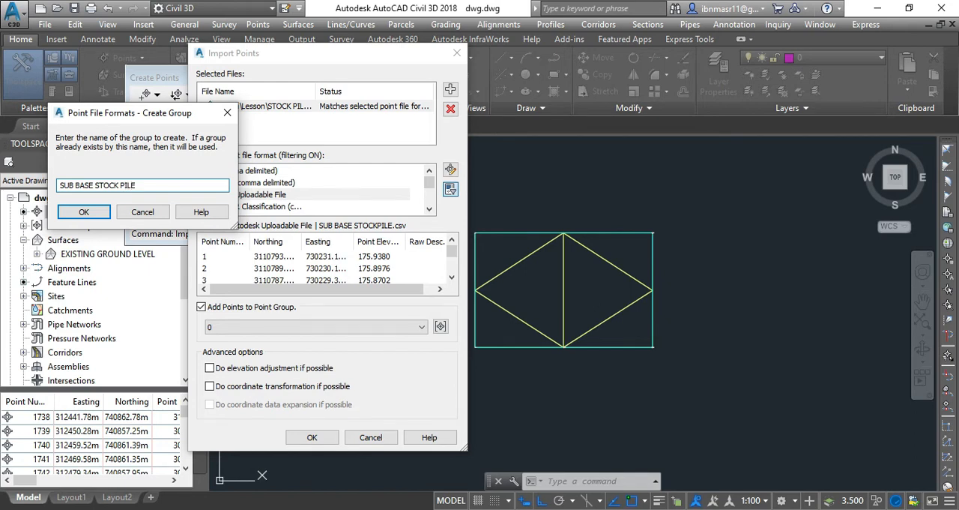
click(83, 213)
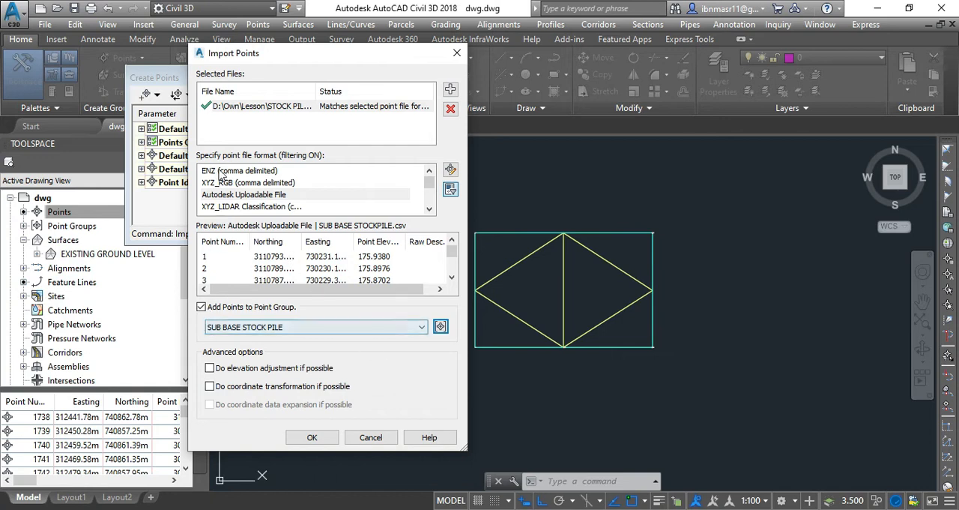
click(312, 438)
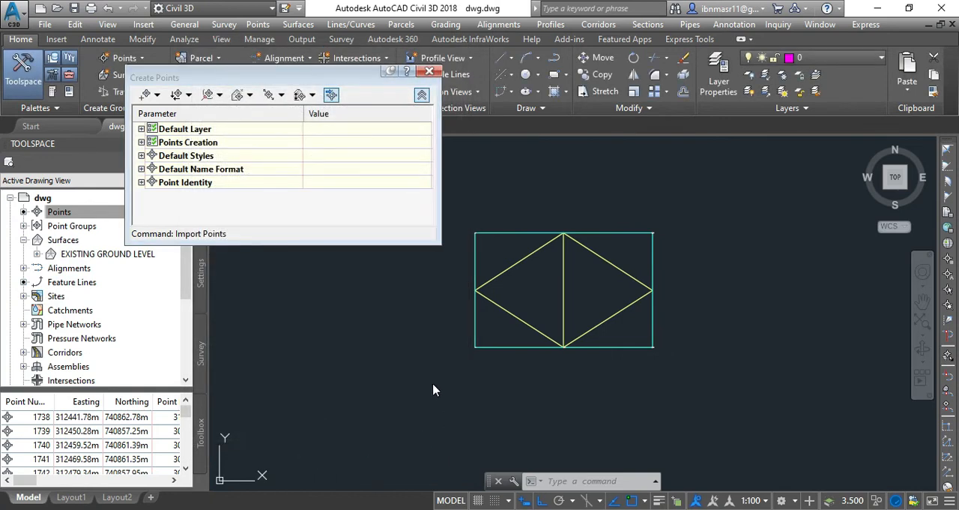
scroll(562, 329, up, 2)
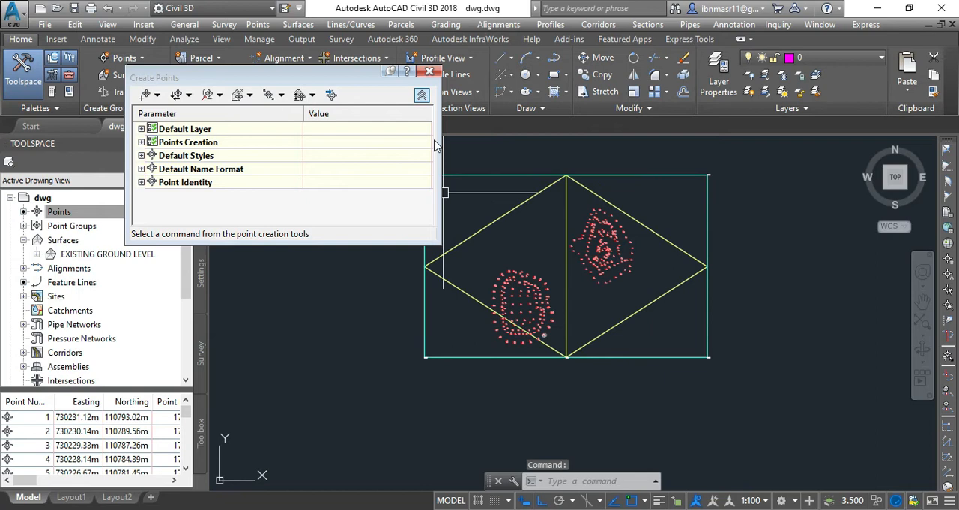
click(429, 71)
Step: Examine the two clusters of imported stockpile points within the existing ground boundary and the pyramid picture beside it
scroll(510, 284, up, 4)
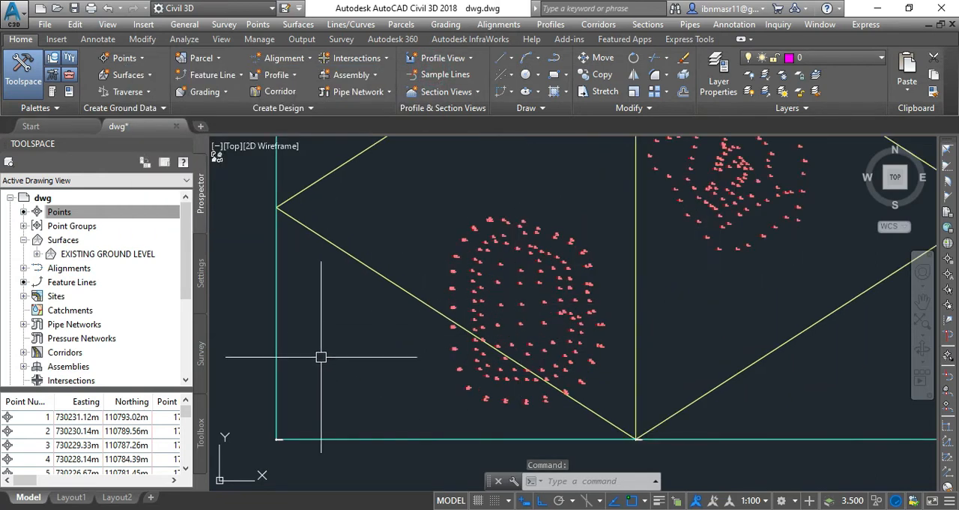
scroll(321, 356, down, 2)
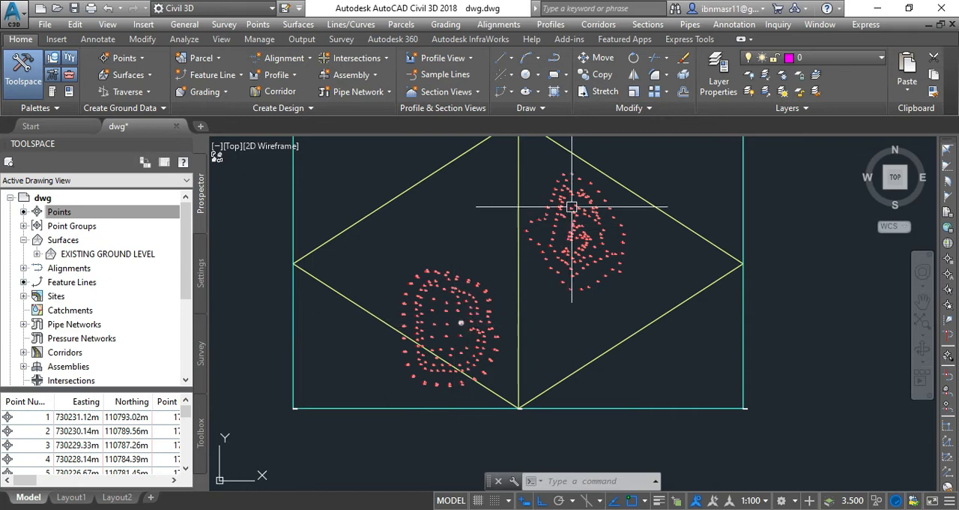
scroll(574, 174, up, 2)
scroll(573, 175, up, 6)
scroll(554, 359, down, 5)
scroll(490, 215, down, 4)
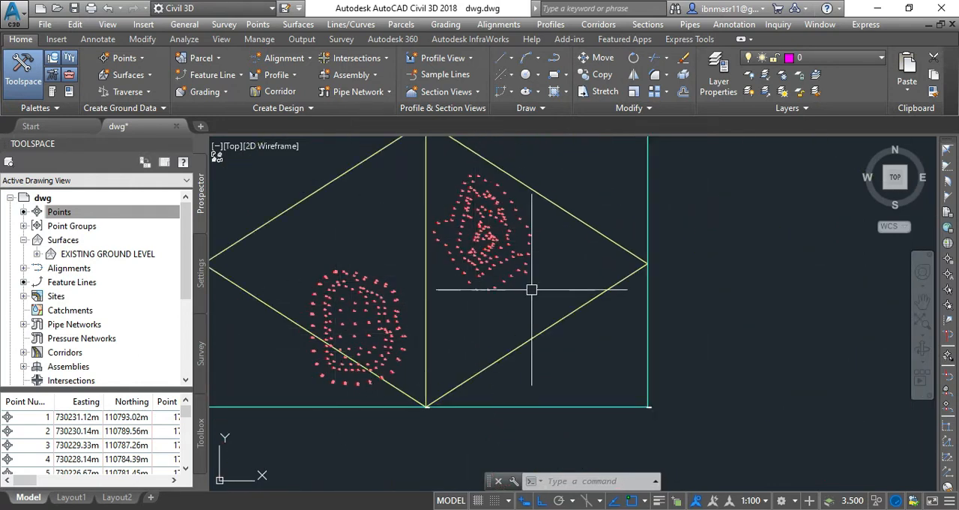
scroll(456, 320, down, 5)
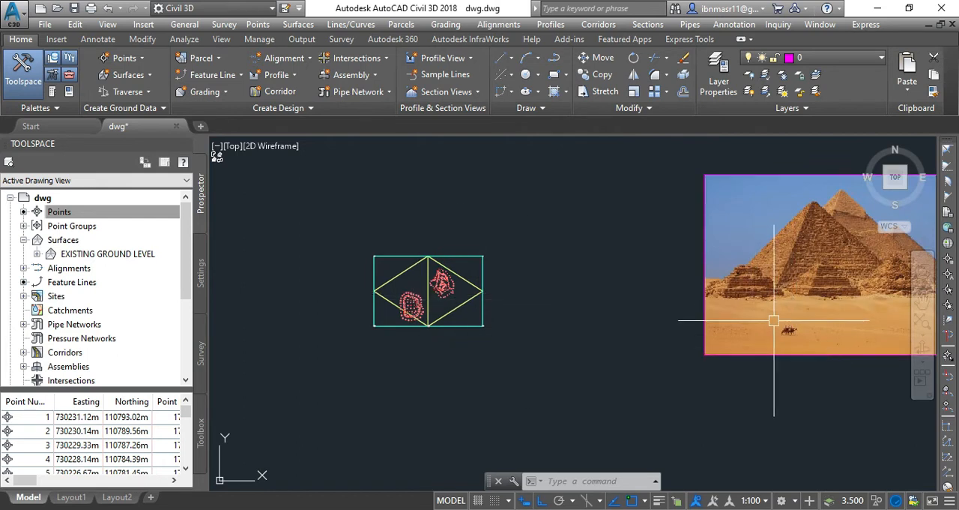
click(459, 325)
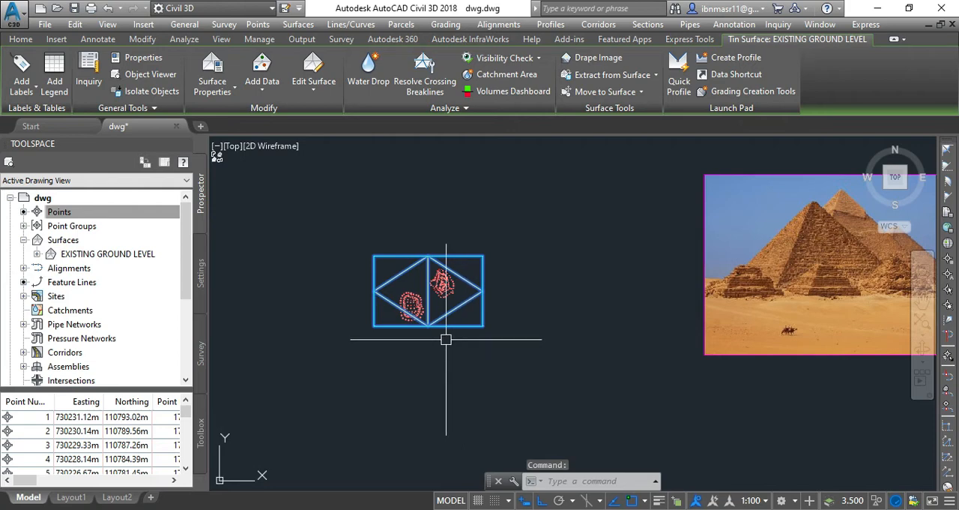
key(Escape)
scroll(802, 248, up, 5)
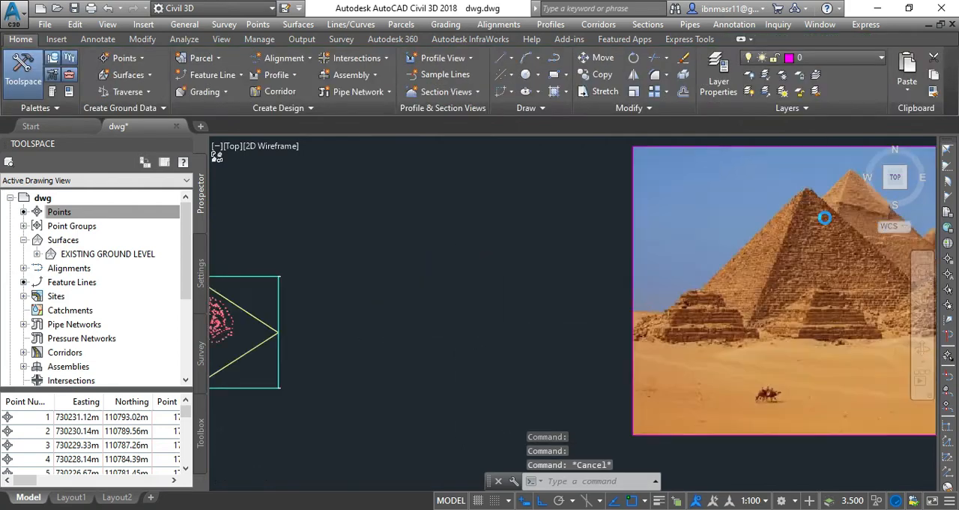
scroll(456, 300, down, 2)
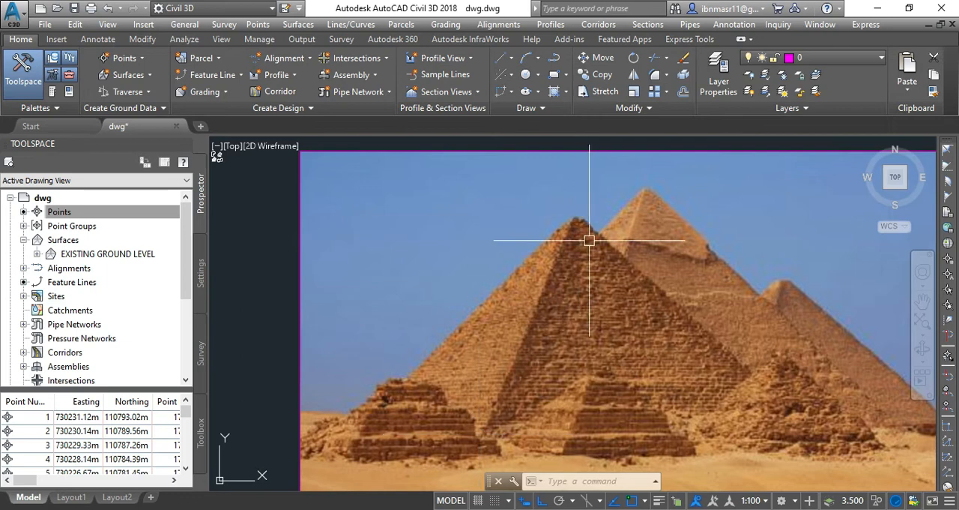
scroll(787, 333, down, 5)
scroll(497, 359, up, 4)
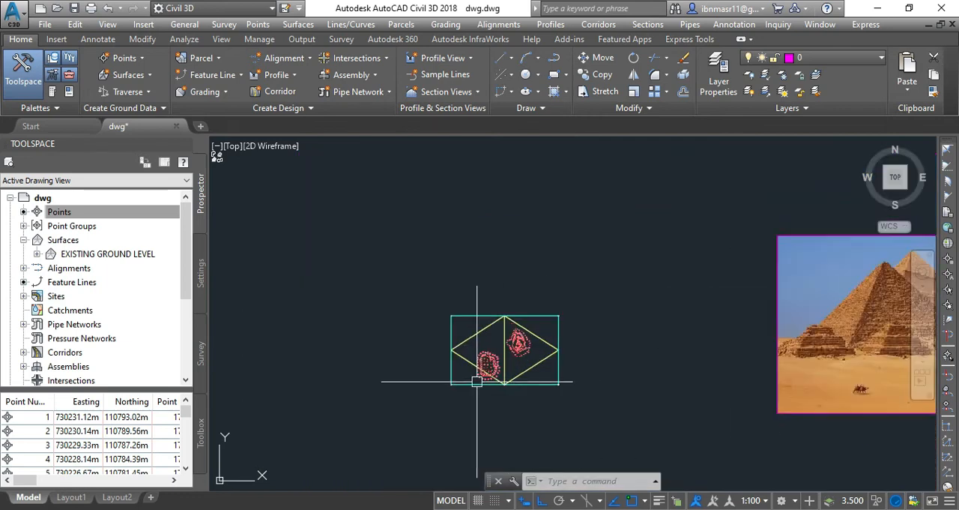
scroll(499, 360, up, 5)
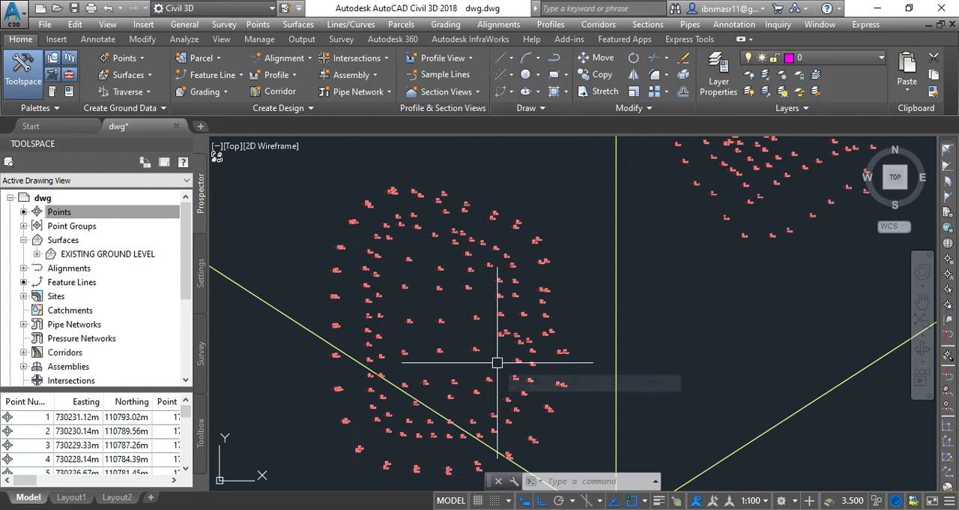
scroll(393, 299, down, 4)
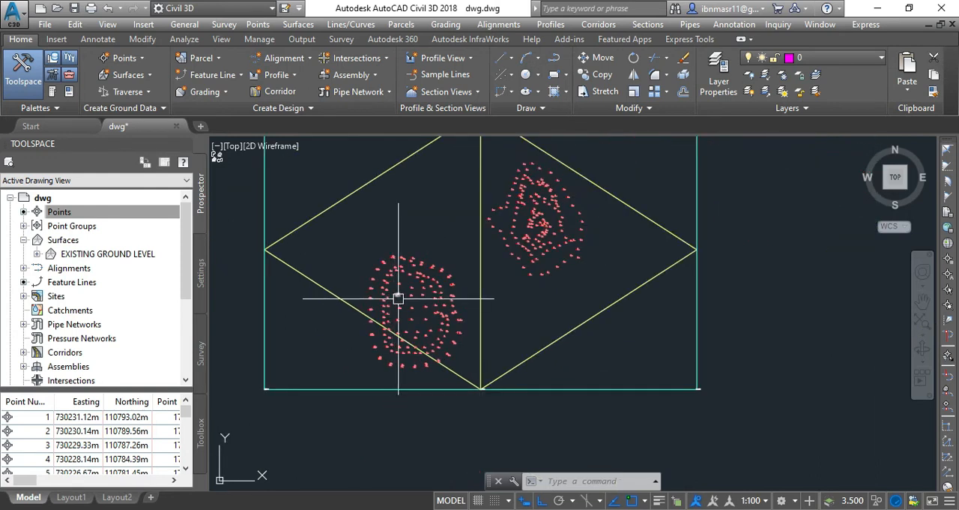
scroll(553, 321, down, 3)
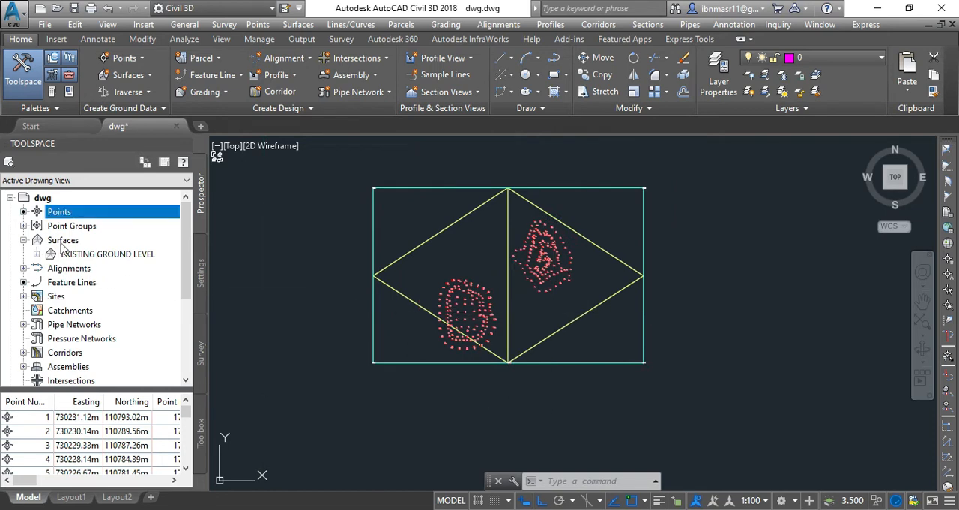
Step: Create a TIN surface named STOCKPILE SURVAY POINT
right_click(86, 242)
click(124, 251)
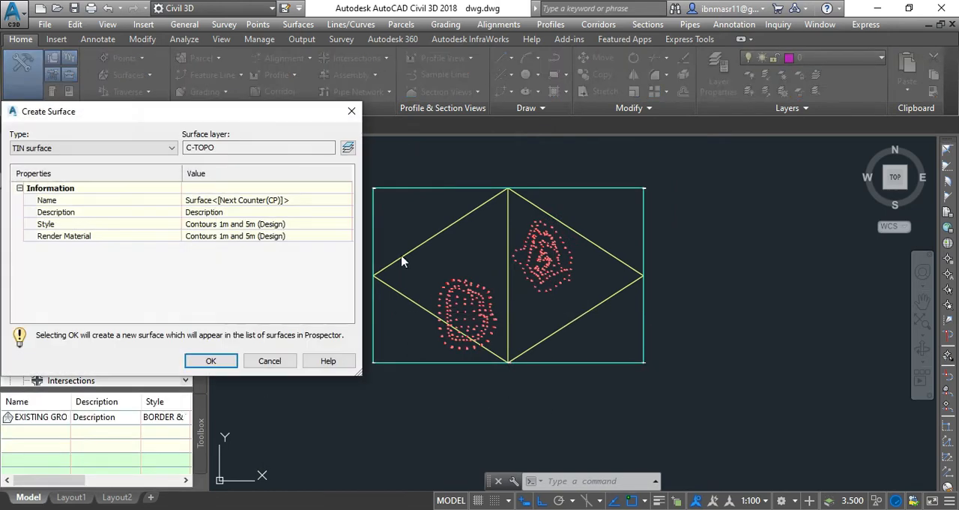
click(269, 200)
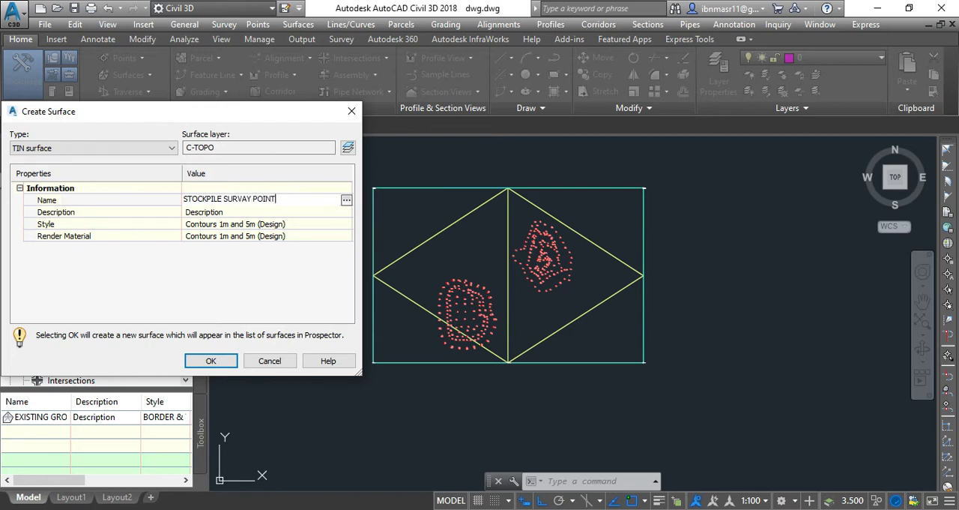
click(197, 363)
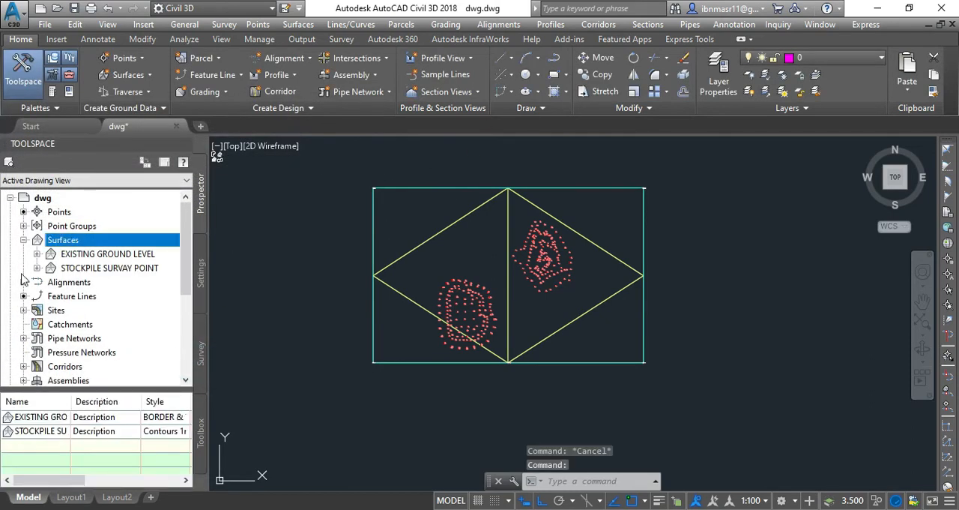
Step: Add the SUB BASE STOCK PILE point group to the definition of the STOCKPILE SURVAY POINT surface
click(37, 268)
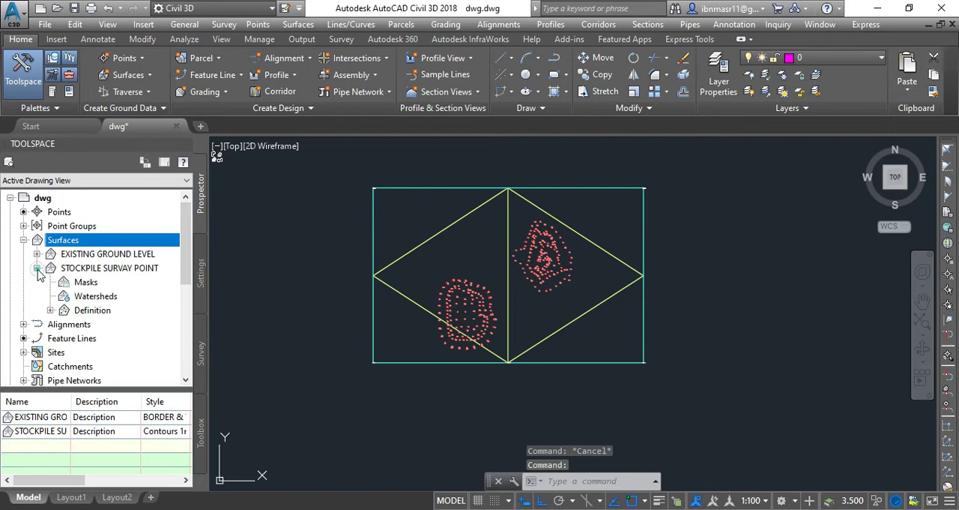
click(50, 310)
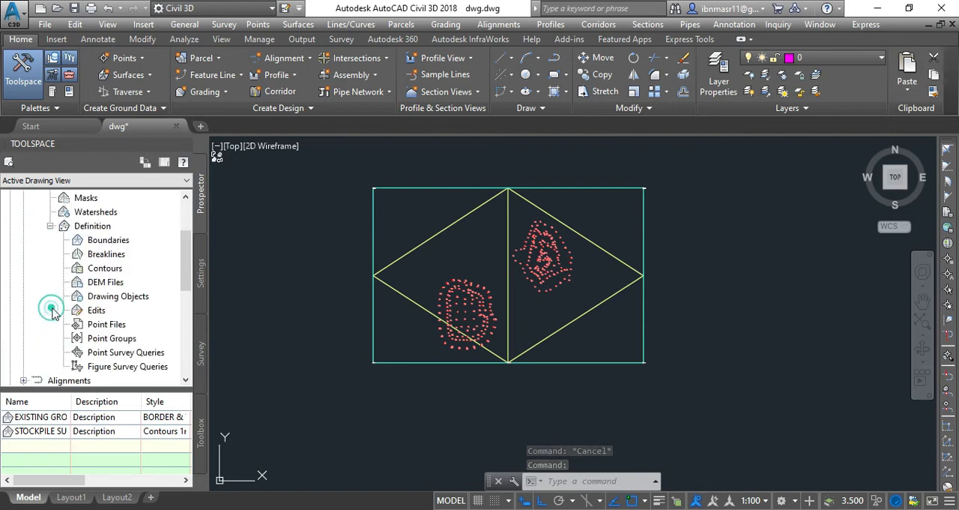
click(113, 338)
right_click(120, 339)
click(150, 347)
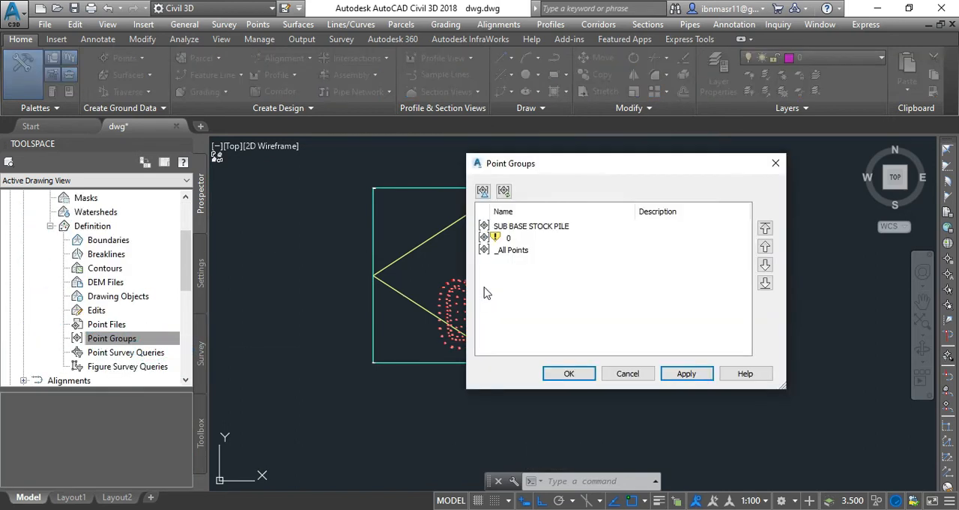
click(516, 229)
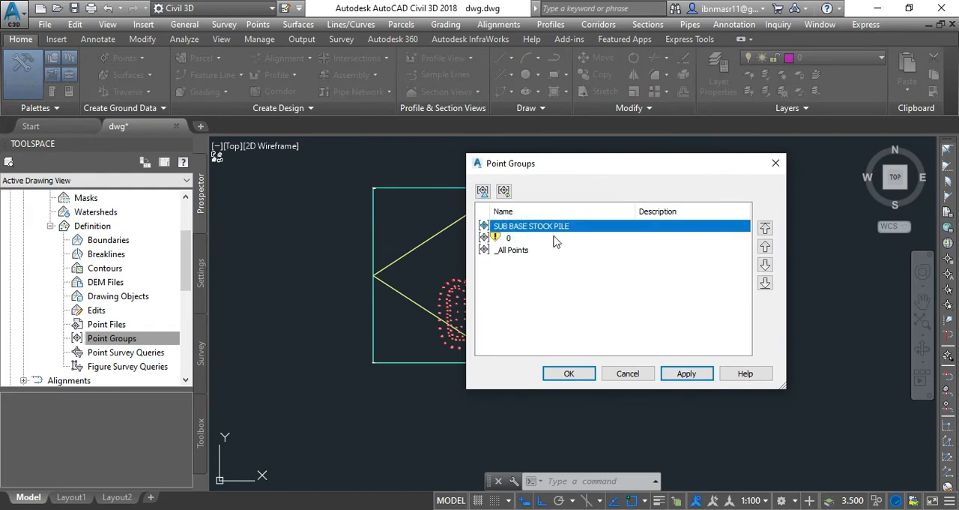
click(684, 373)
click(563, 373)
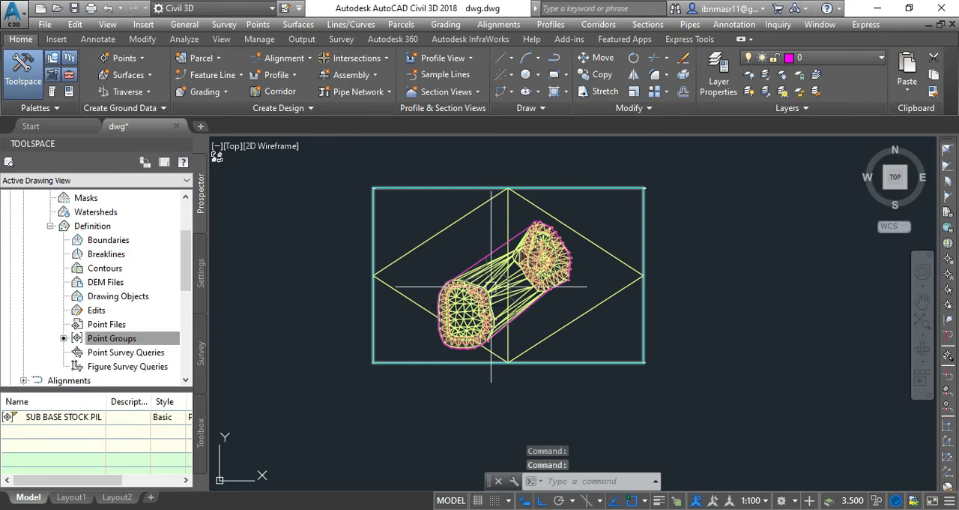
Step: Delete the triangulation lines that connect the two stockpiles in the STOCKPILE SURVAY POINT surface
scroll(491, 285, up, 6)
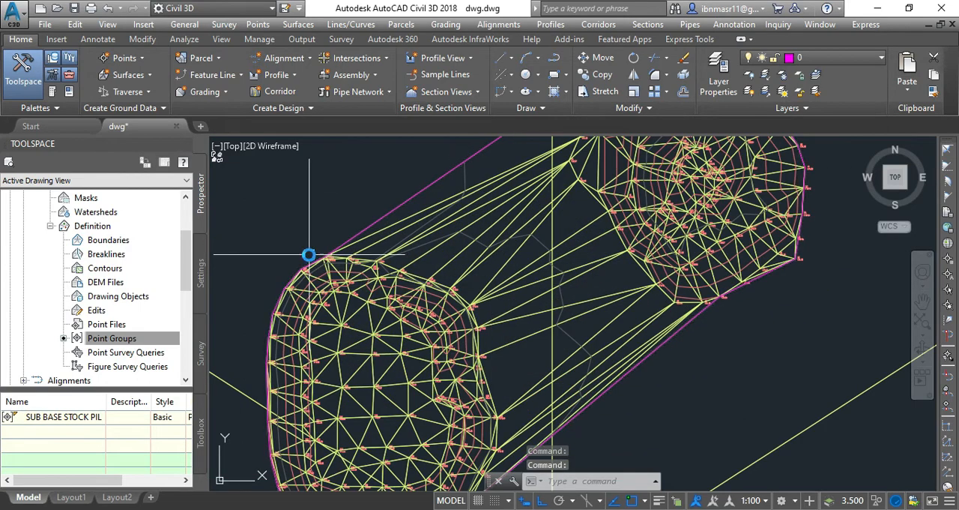
scroll(500, 278, down, 5)
scroll(470, 294, up, 3)
click(429, 301)
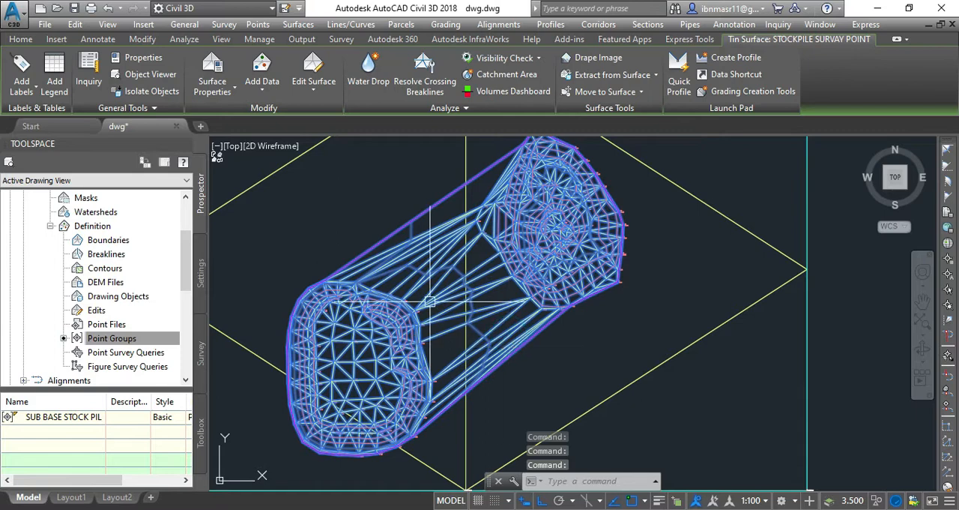
click(308, 89)
click(327, 146)
click(506, 388)
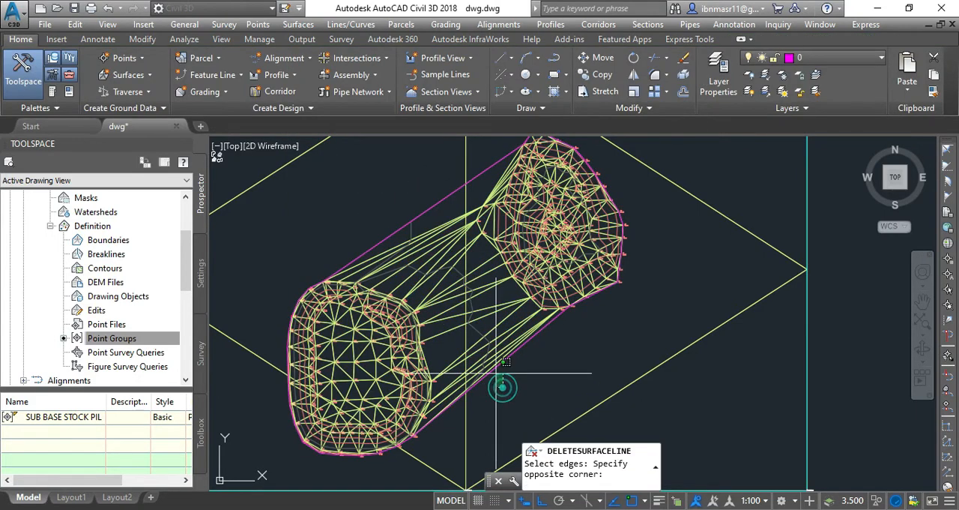
click(469, 289)
click(452, 312)
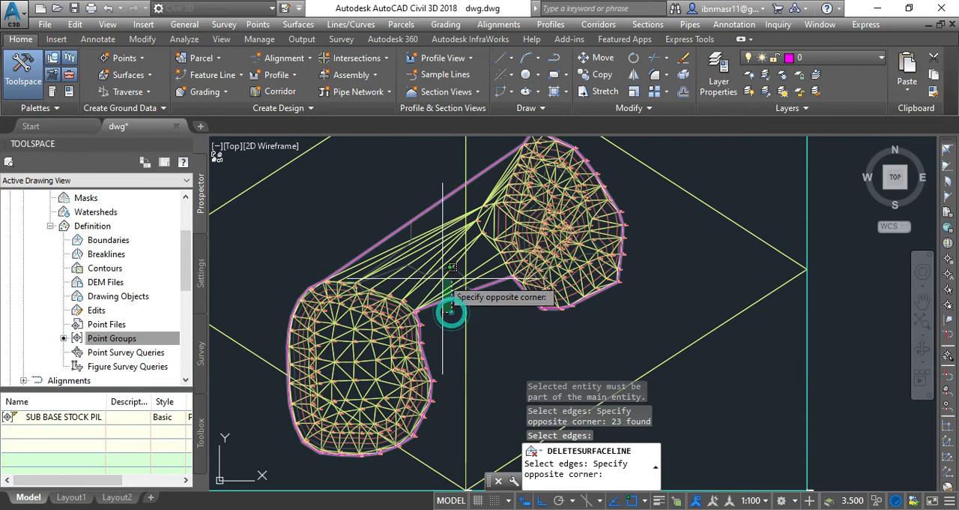
click(428, 204)
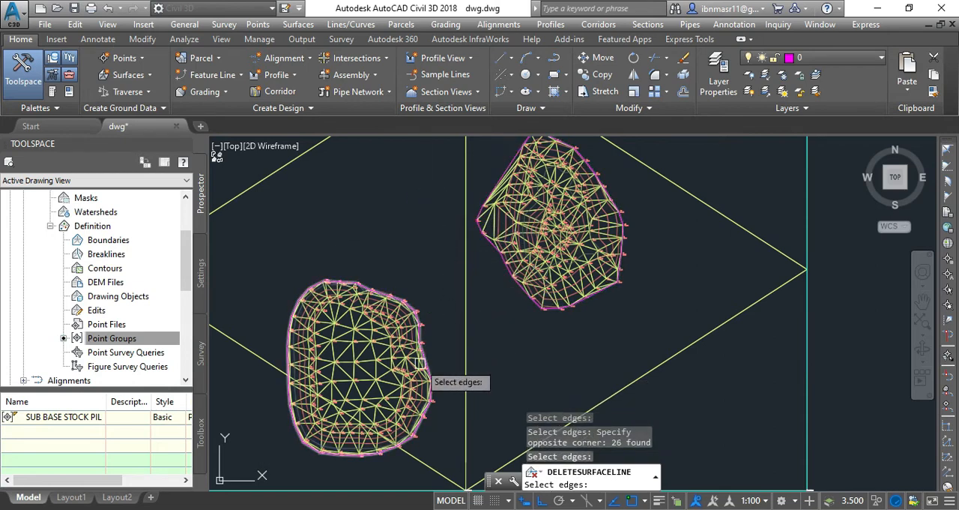
key(Escape)
Step: Examine the triangulation, outer edges and point elevations of both stockpiles at close range
scroll(541, 264, up, 5)
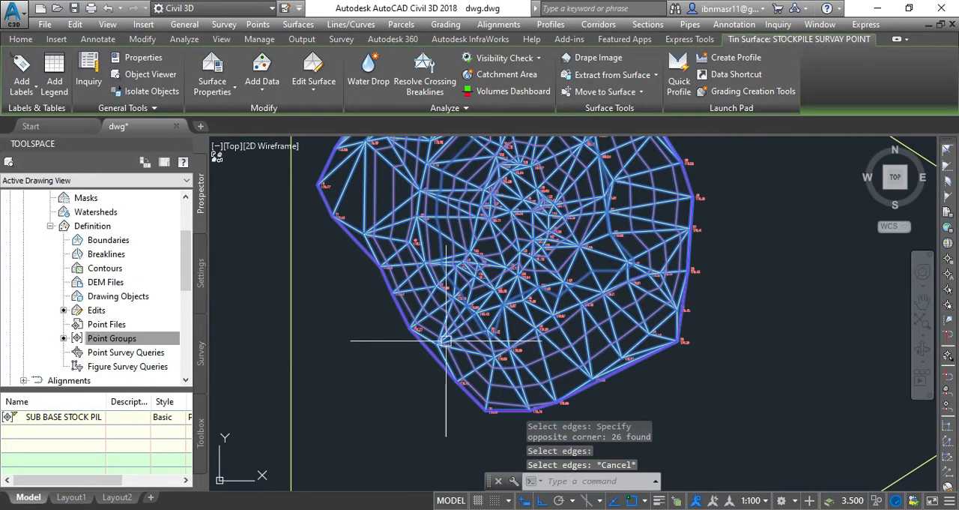
key(Escape)
scroll(422, 346, up, 3)
scroll(449, 335, up, 2)
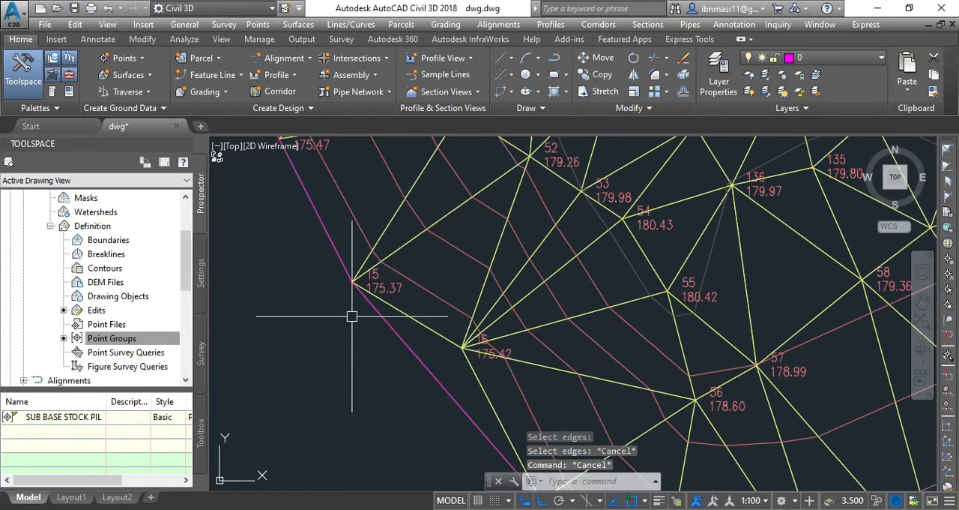
scroll(353, 315, down, 2)
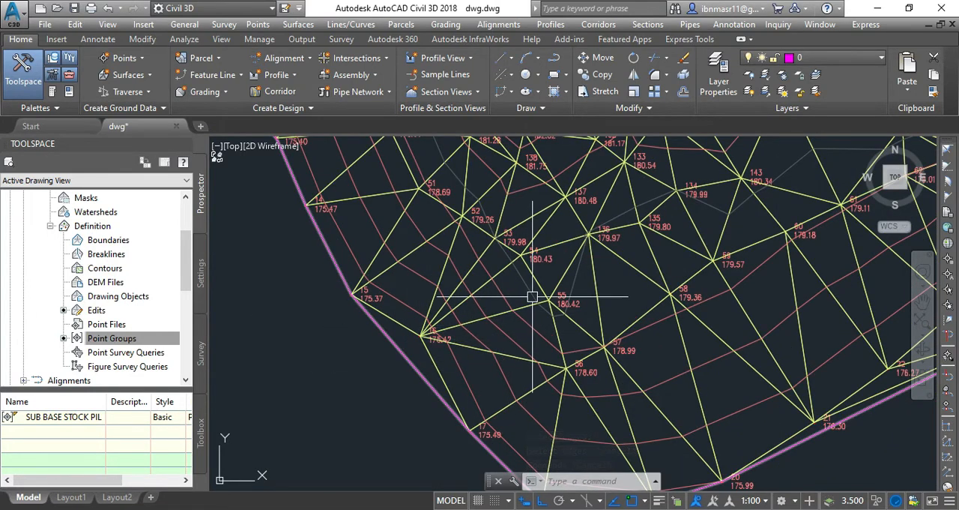
scroll(532, 298, down, 4)
scroll(517, 308, down, 3)
scroll(391, 426, up, 5)
scroll(391, 427, up, 2)
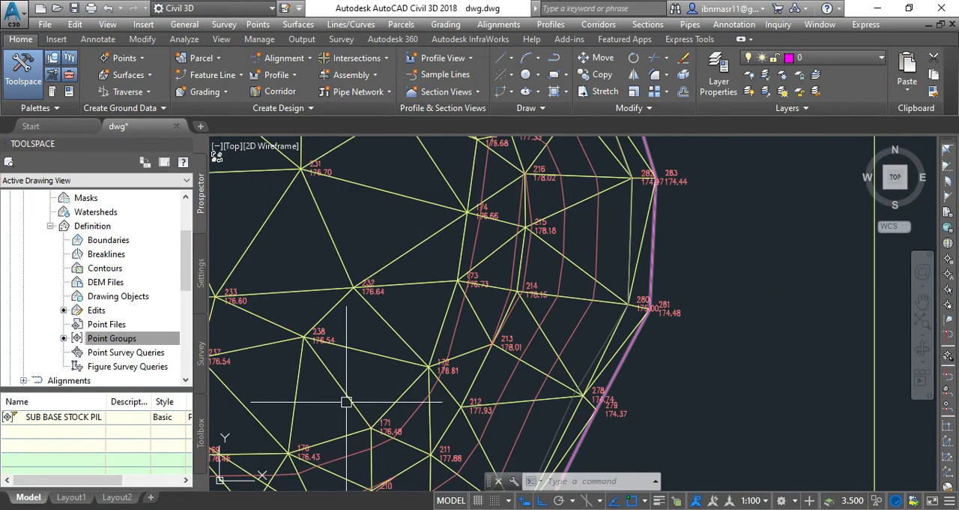
Step: Set the triangles colour to 252 in the plan display of the STOCKPILE SURVAY POINT surface's style, Contours 1m and 5m (Design)
click(347, 401)
right_click(347, 402)
click(404, 350)
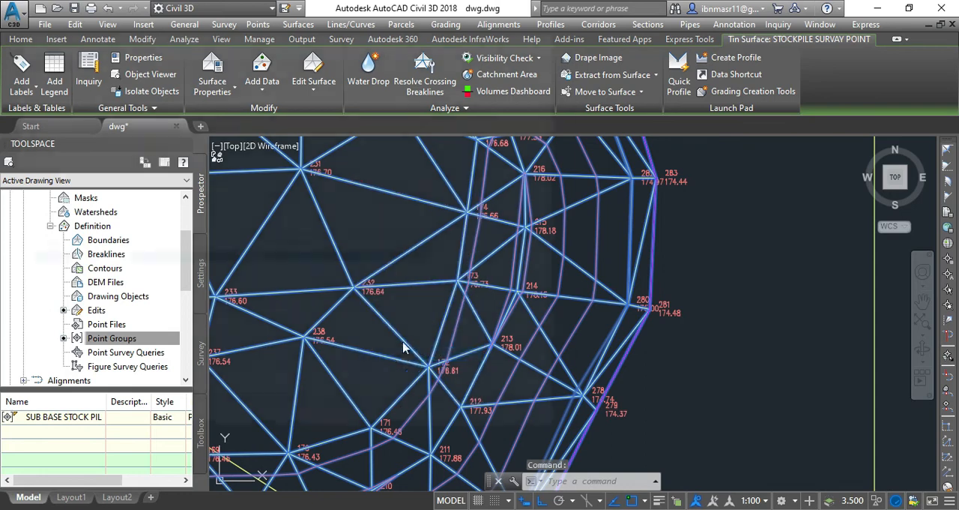
click(333, 59)
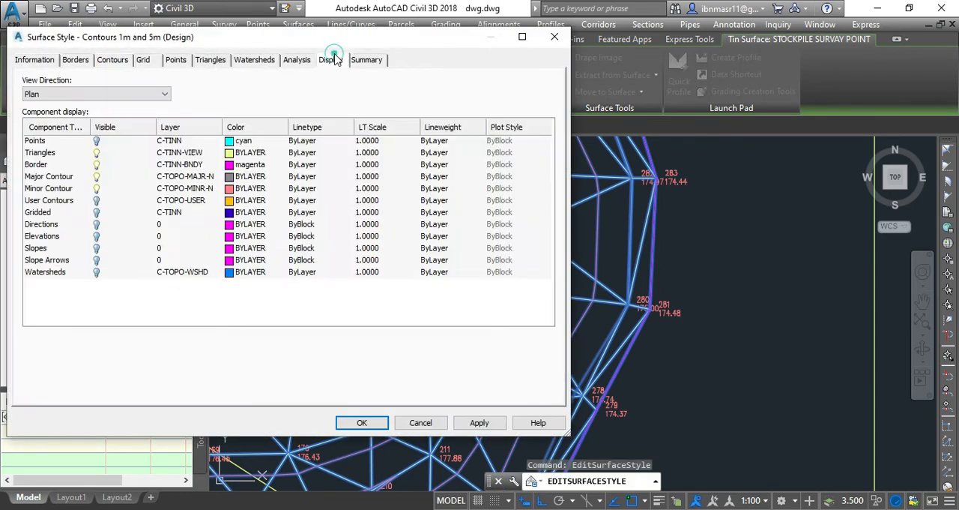
click(228, 152)
click(128, 352)
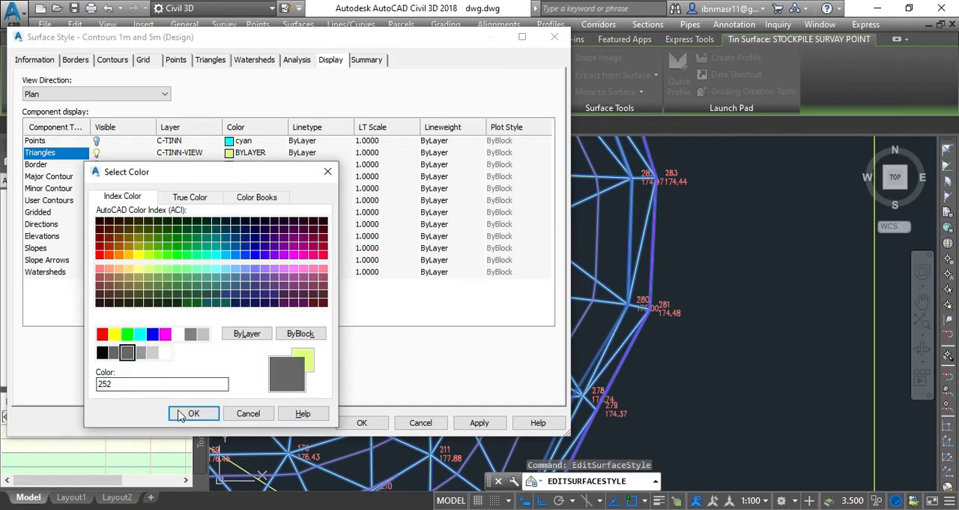
click(191, 412)
click(464, 424)
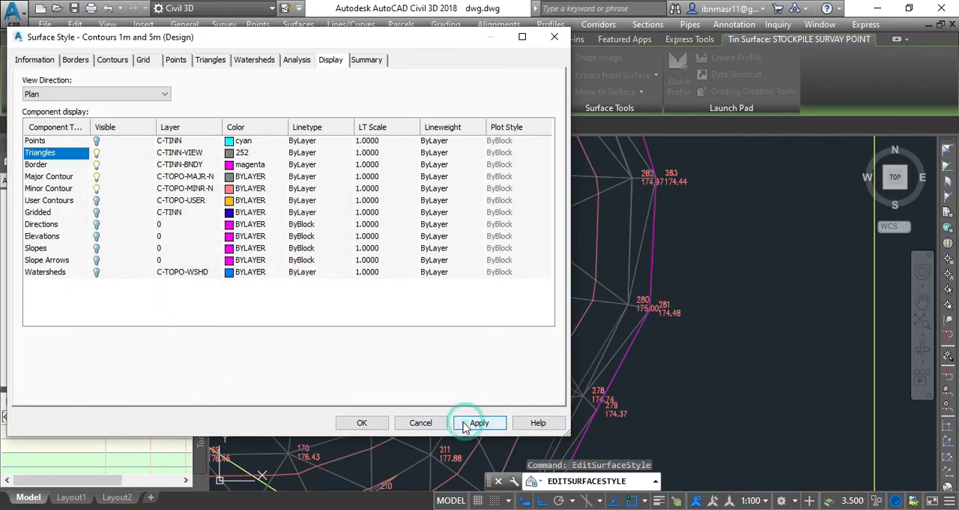
click(362, 422)
scroll(405, 323, down, 5)
key(Escape)
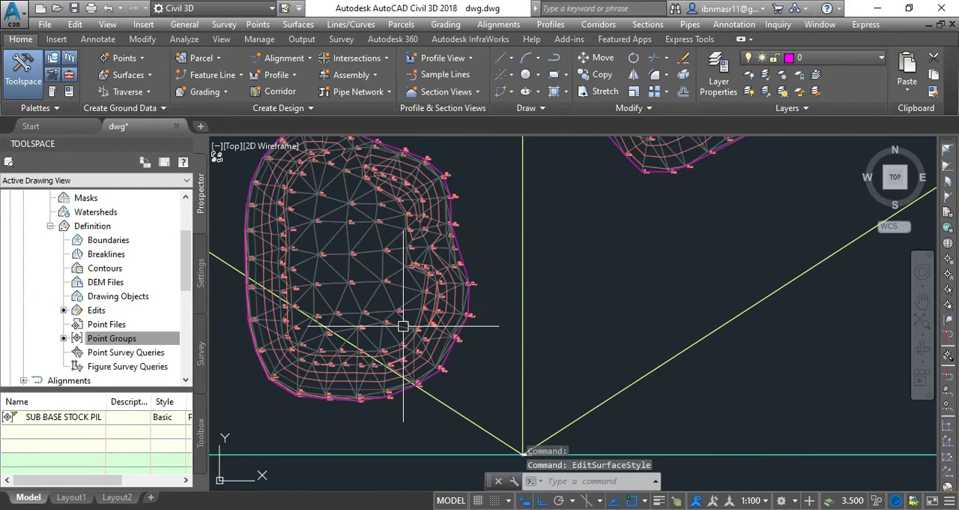
Step: Delete the long triangulation lines along the northwest edge of the northeastern stockpile in the STOCKPILE SURVAY POINT surface
scroll(403, 326, down, 3)
scroll(497, 188, up, 6)
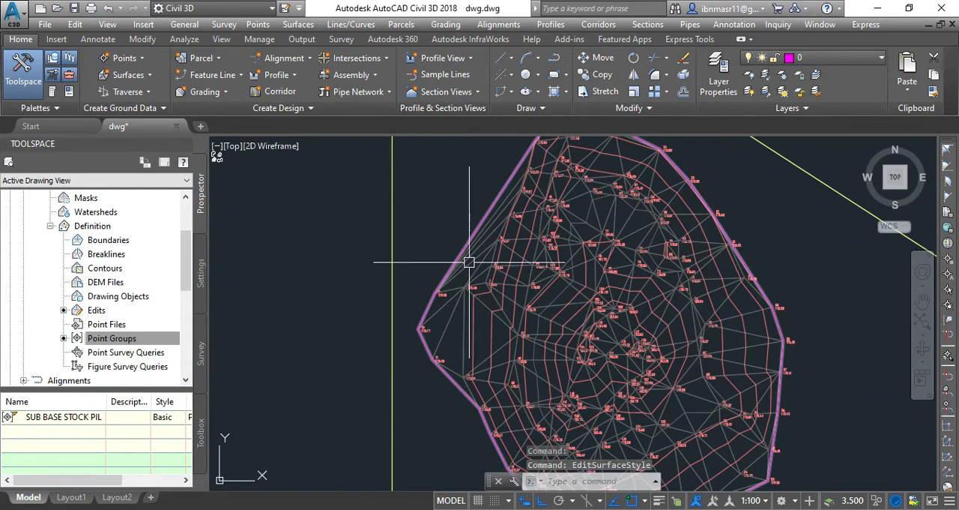
click(469, 262)
click(313, 78)
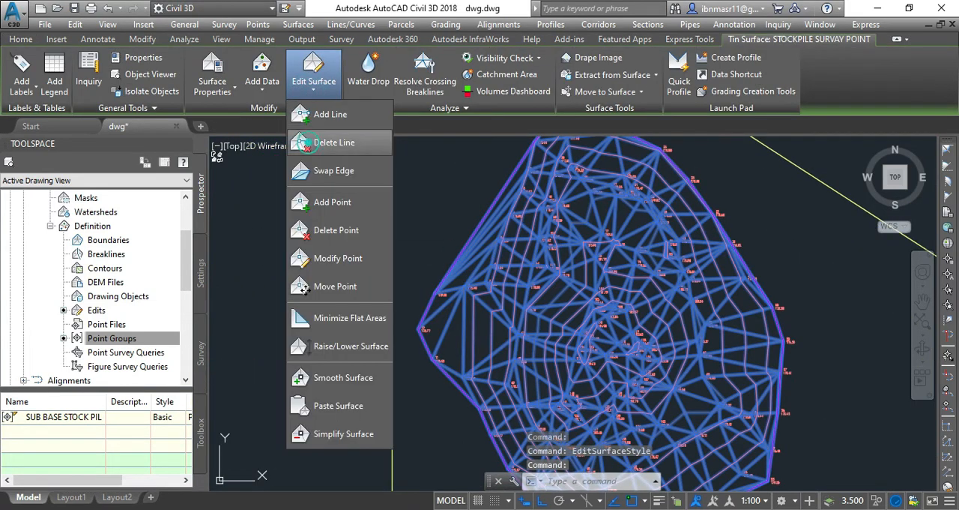
click(330, 142)
scroll(476, 264, up, 5)
click(495, 263)
click(370, 210)
key(Return)
scroll(359, 242, down, 5)
key(Escape)
Step: Examine the extents of the EXISTING GROUND LEVEL surface against the two stockpiles of the STOCKPILE SURVAY POINT surface
click(362, 278)
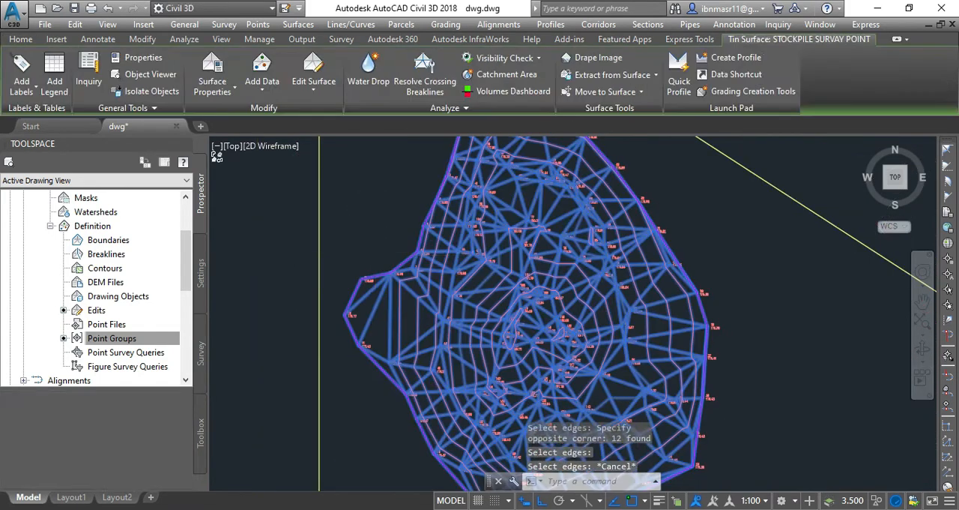
scroll(494, 322, down, 6)
key(Escape)
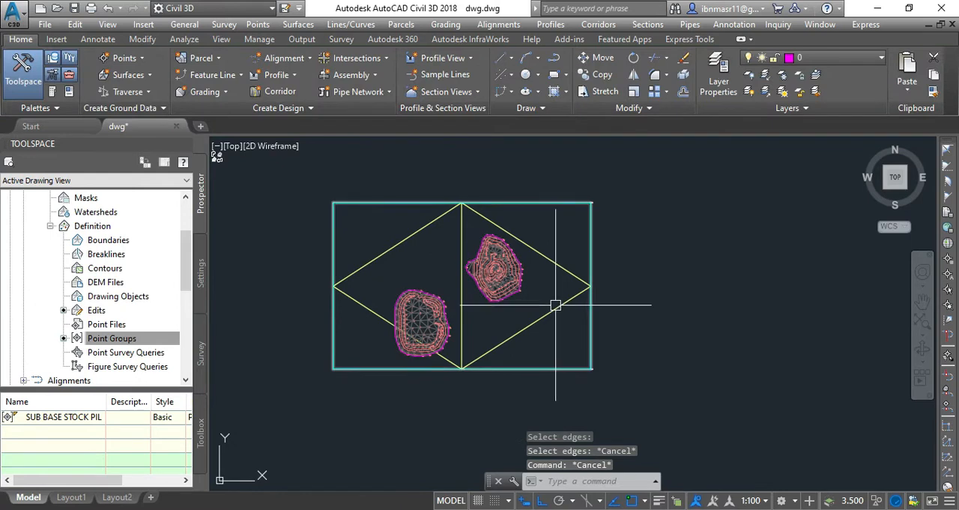
click(555, 305)
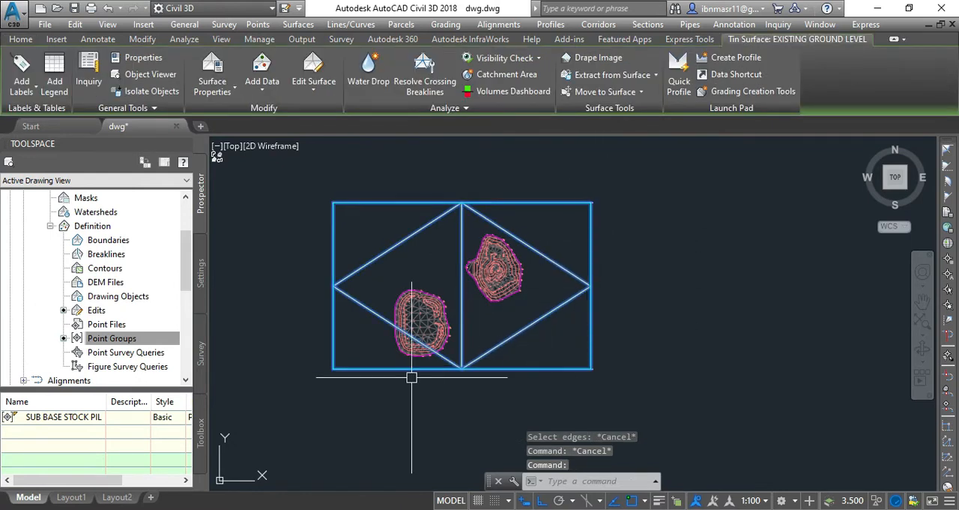
key(Escape)
scroll(483, 277, up, 6)
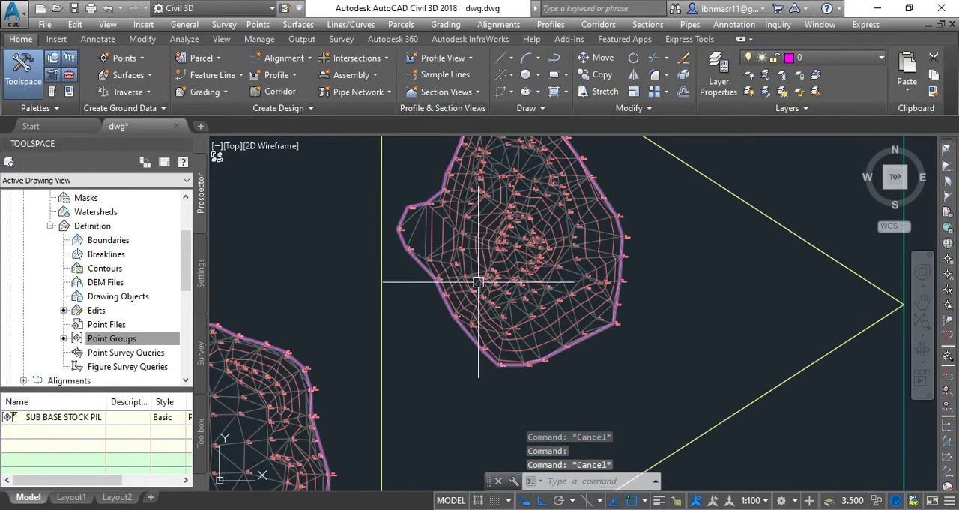
click(493, 262)
scroll(393, 315, down, 4)
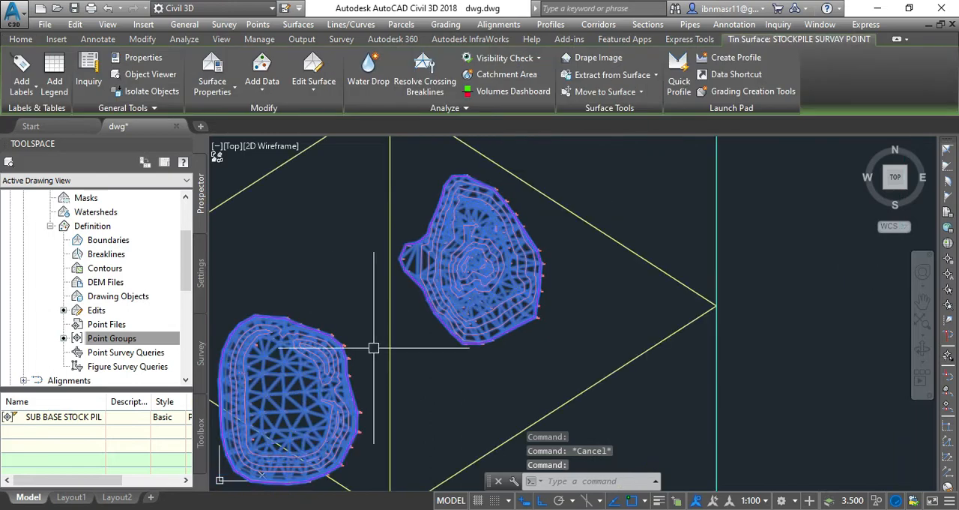
scroll(327, 394, up, 2)
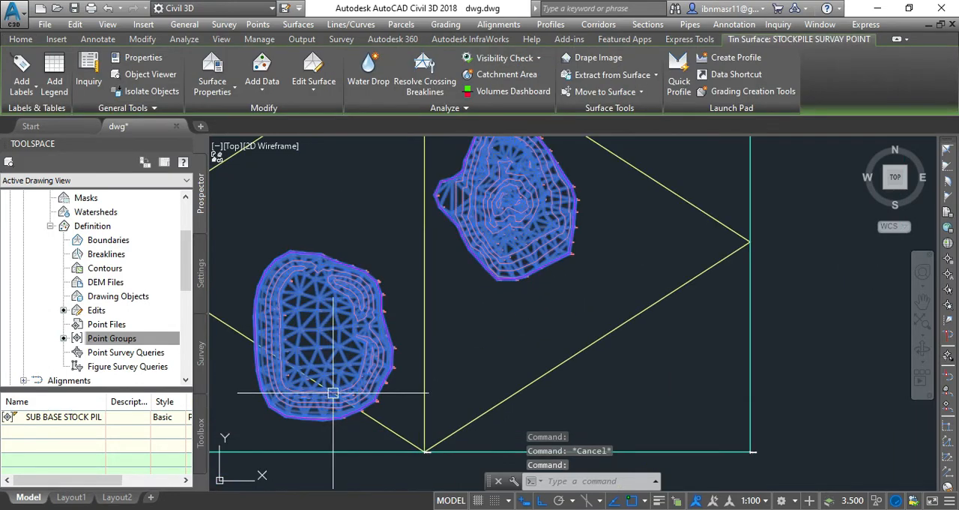
key(Escape)
Step: Add spot elevation labels on the northeastern stockpile's border between points 20 and 21 and on the contour just inside it
scroll(537, 287, up, 6)
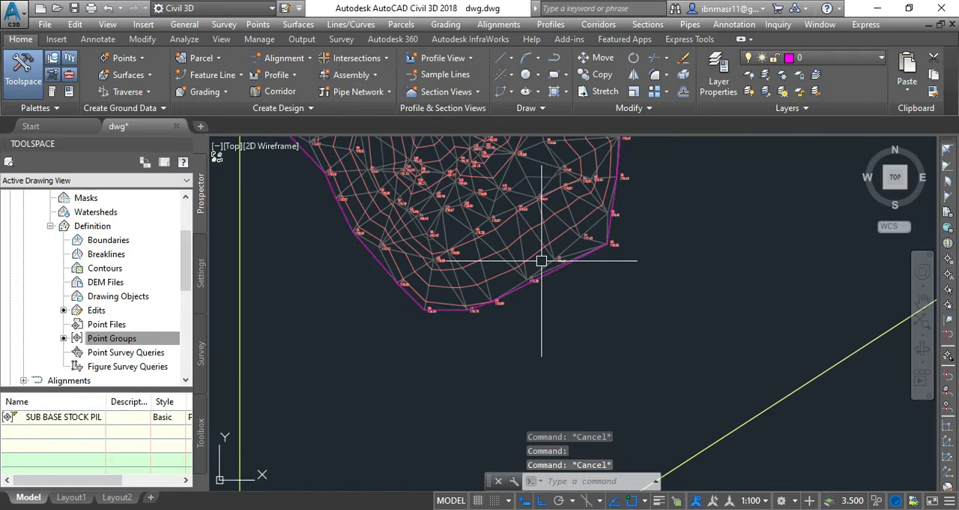
scroll(533, 328, down, 3)
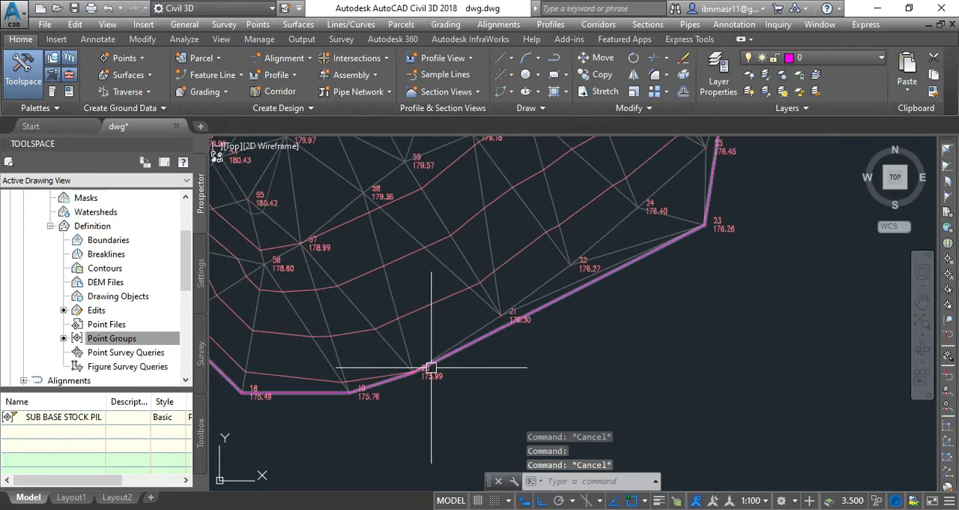
scroll(435, 353, up, 3)
click(453, 356)
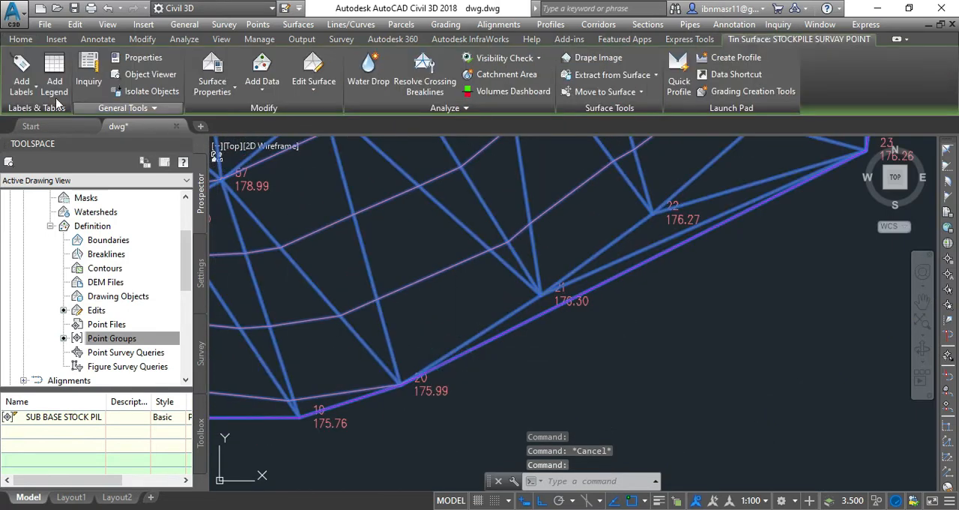
click(21, 86)
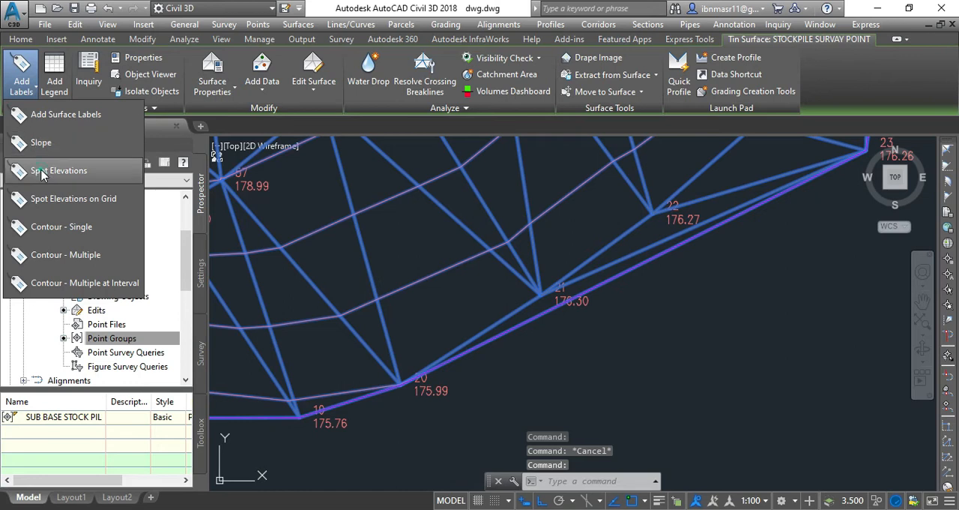
click(41, 171)
scroll(449, 344, up, 2)
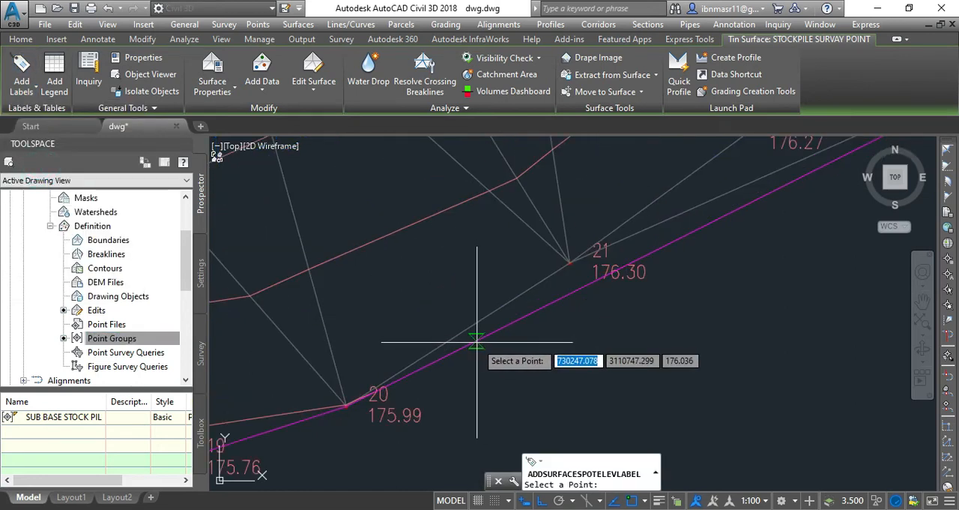
click(477, 342)
scroll(468, 339, down, 2)
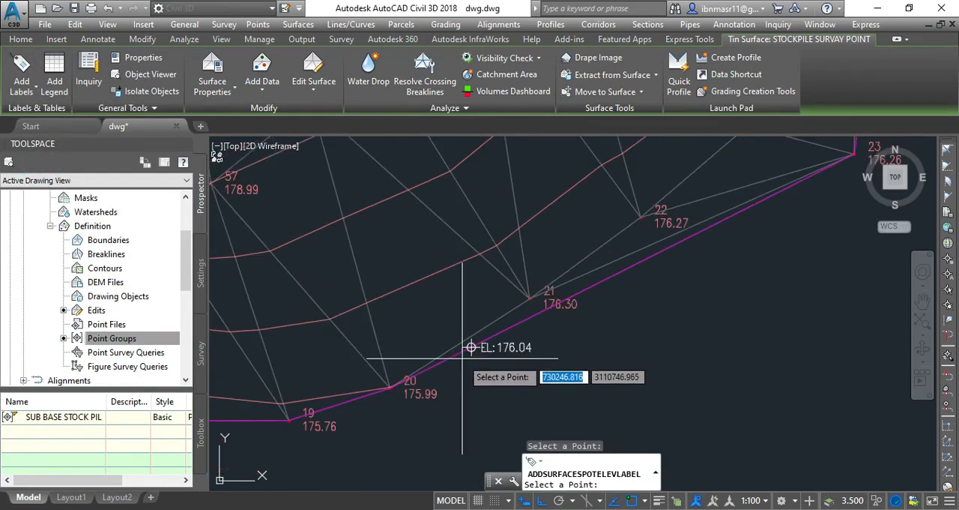
click(417, 282)
scroll(420, 314, down, 2)
scroll(423, 308, up, 2)
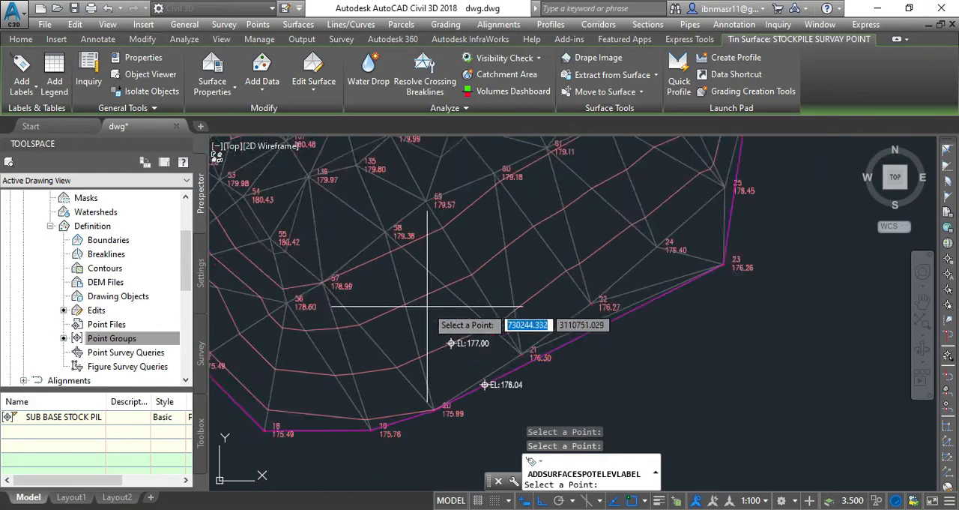
Step: Add further spot elevation labels on successive higher contours of the northeastern stockpile towards its summit
click(425, 287)
scroll(424, 287, down, 4)
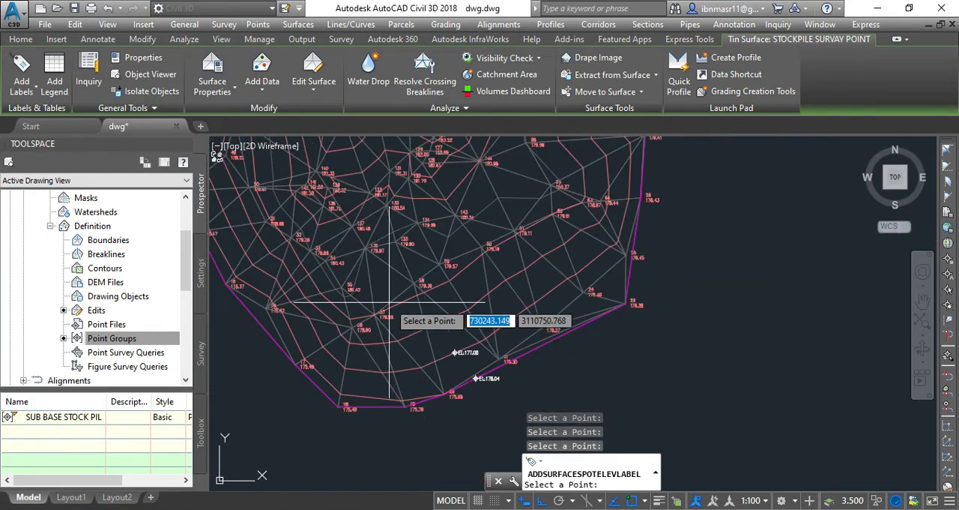
scroll(435, 326, up, 3)
click(440, 324)
scroll(439, 324, down, 5)
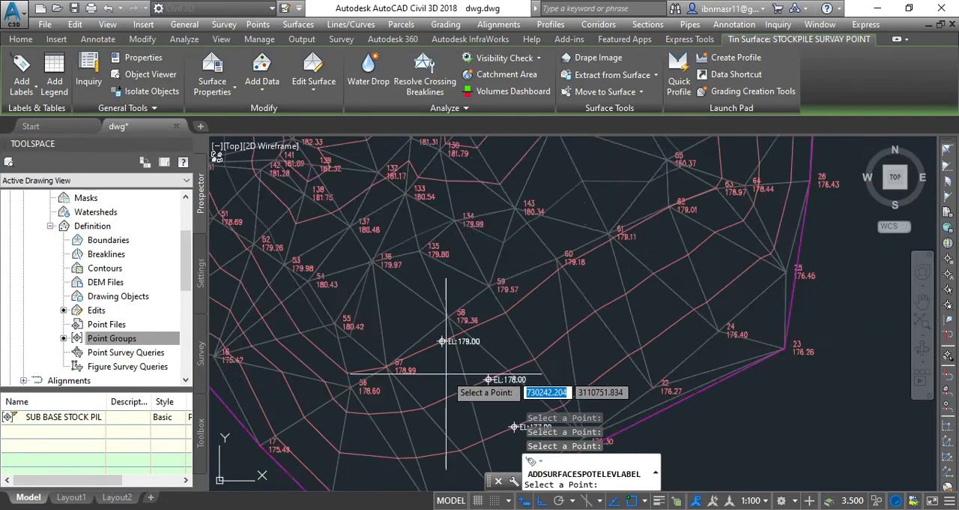
scroll(445, 250, up, 5)
click(465, 257)
scroll(466, 293, down, 4)
scroll(487, 247, up, 4)
click(485, 239)
scroll(493, 297, down, 7)
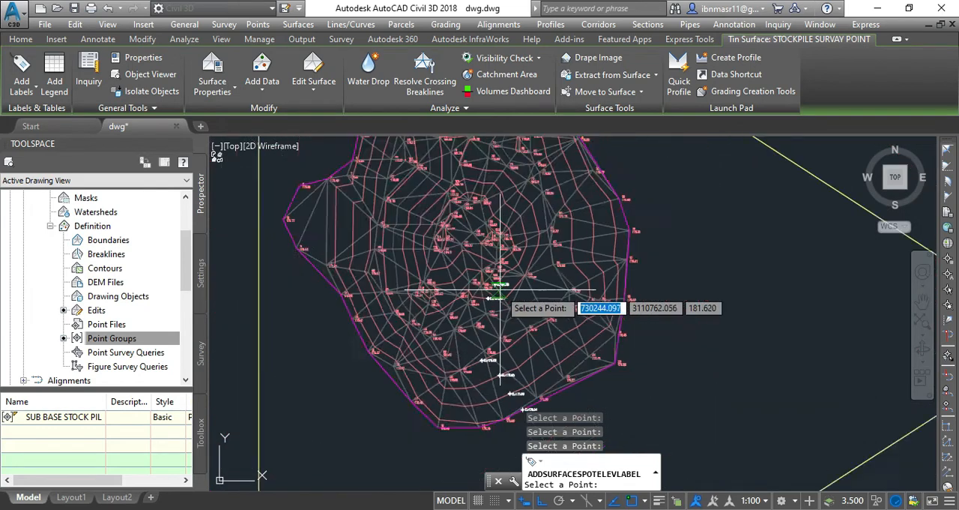
key(Escape)
Step: Add spot elevation labels on the southwestern stockpile's border between points 267 and 269 and on the three contours above it
scroll(362, 436, up, 6)
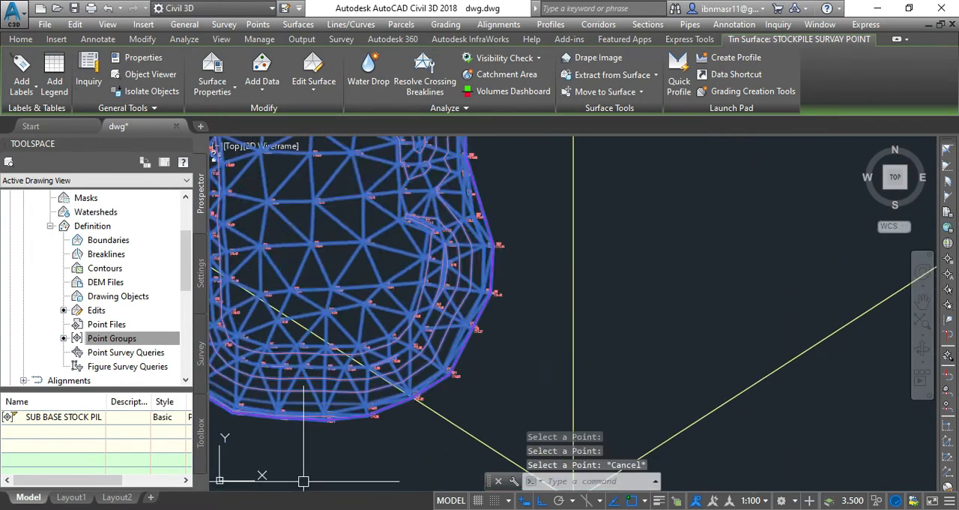
scroll(562, 358, down, 3)
scroll(458, 355, up, 2)
scroll(458, 355, up, 5)
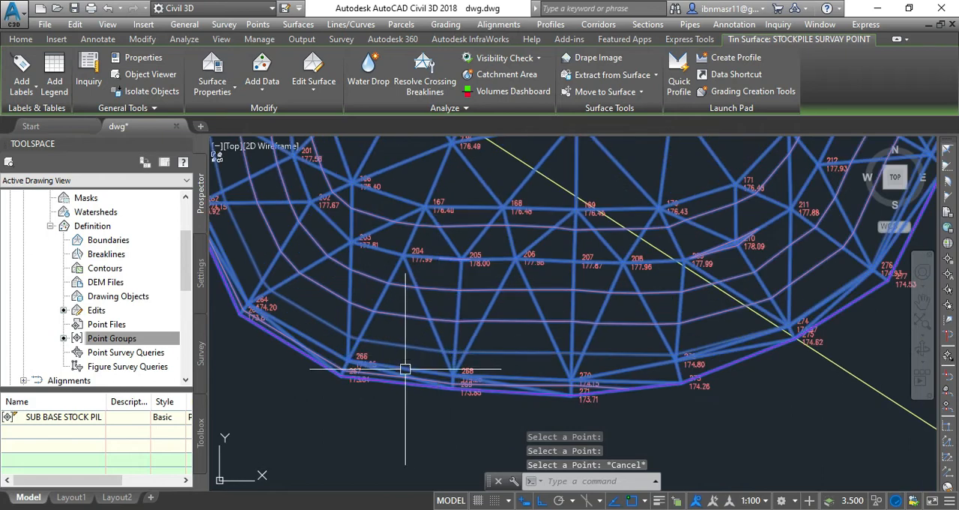
key(Escape)
click(380, 354)
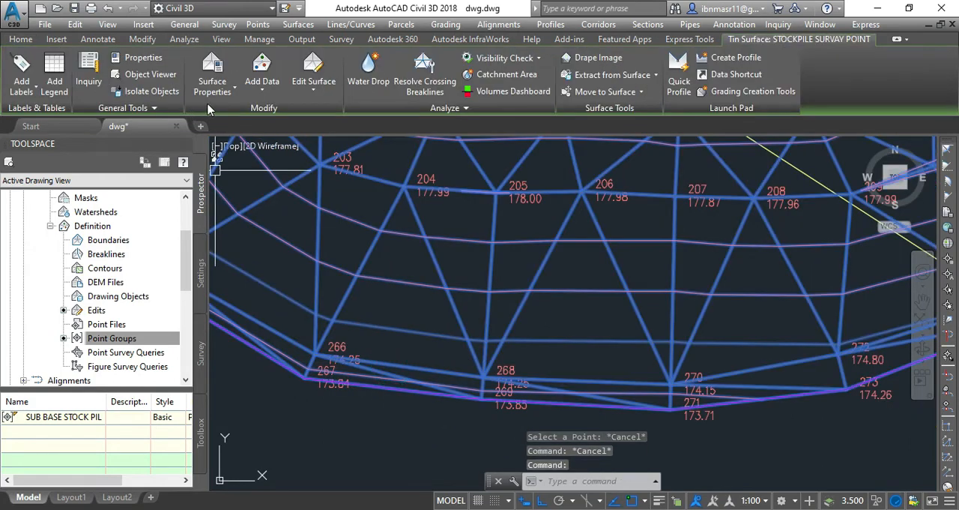
click(21, 90)
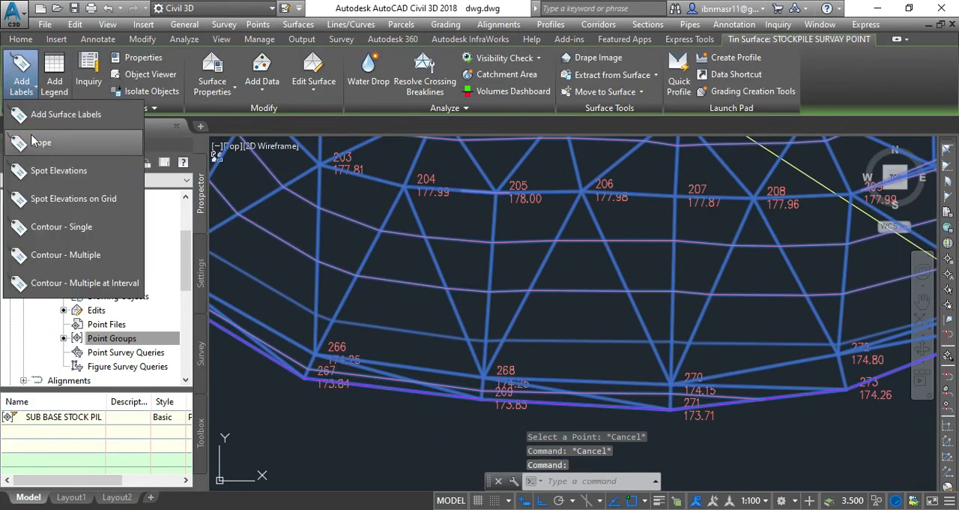
click(59, 171)
click(397, 387)
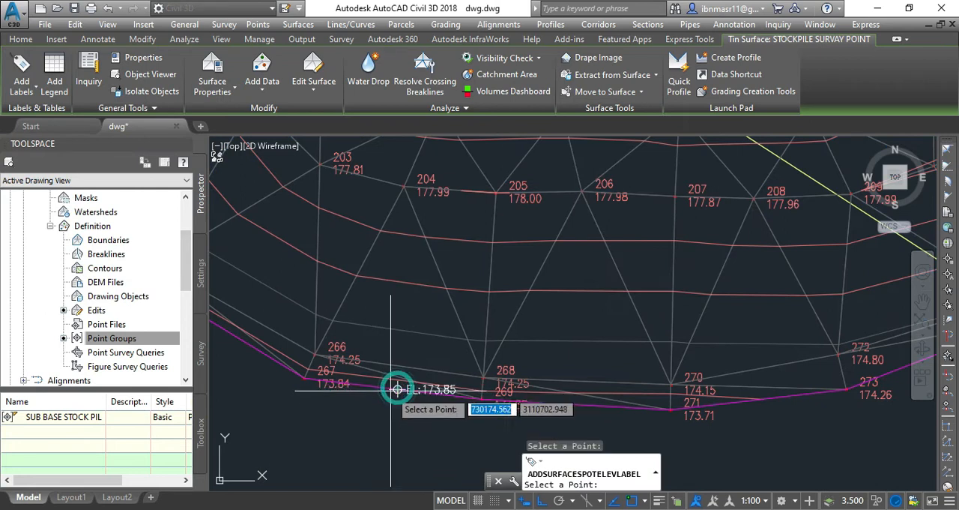
click(399, 330)
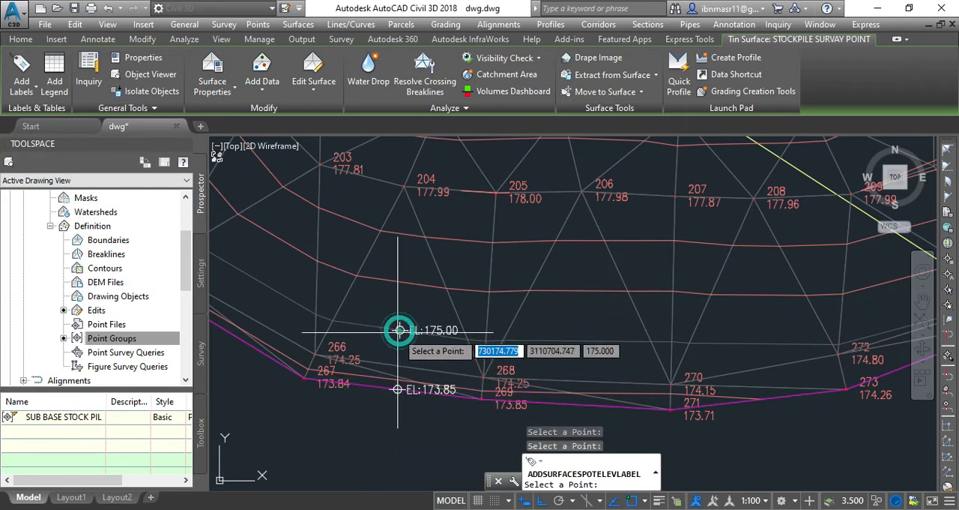
click(411, 283)
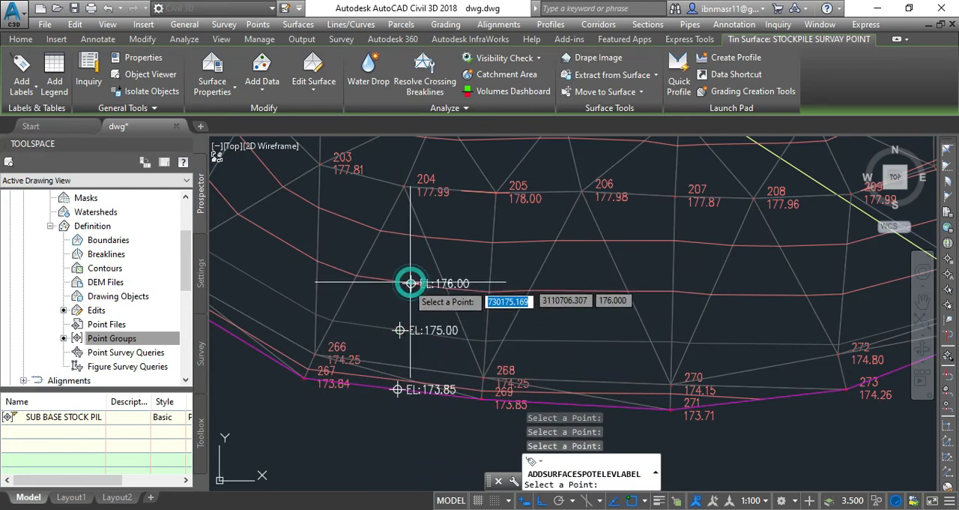
click(448, 238)
scroll(379, 377, down, 2)
scroll(380, 377, down, 6)
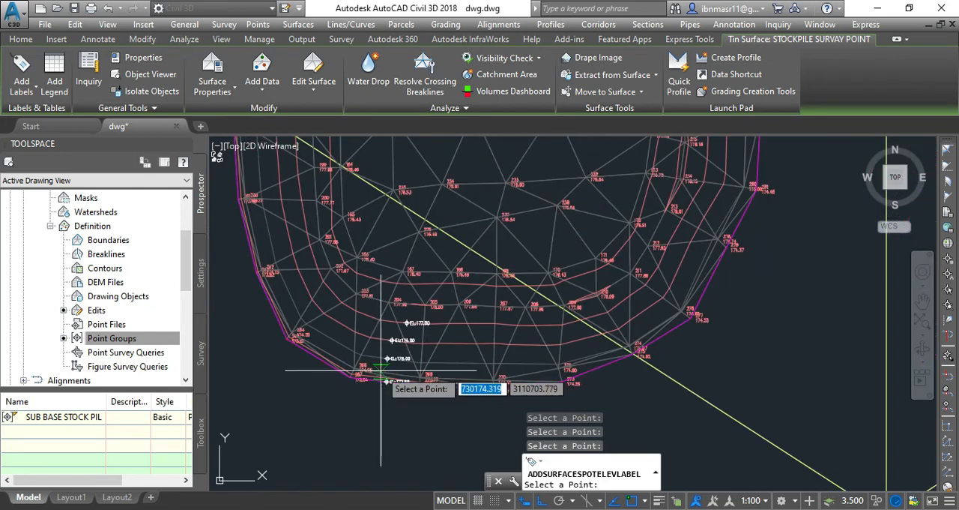
key(Escape)
key(Escape)
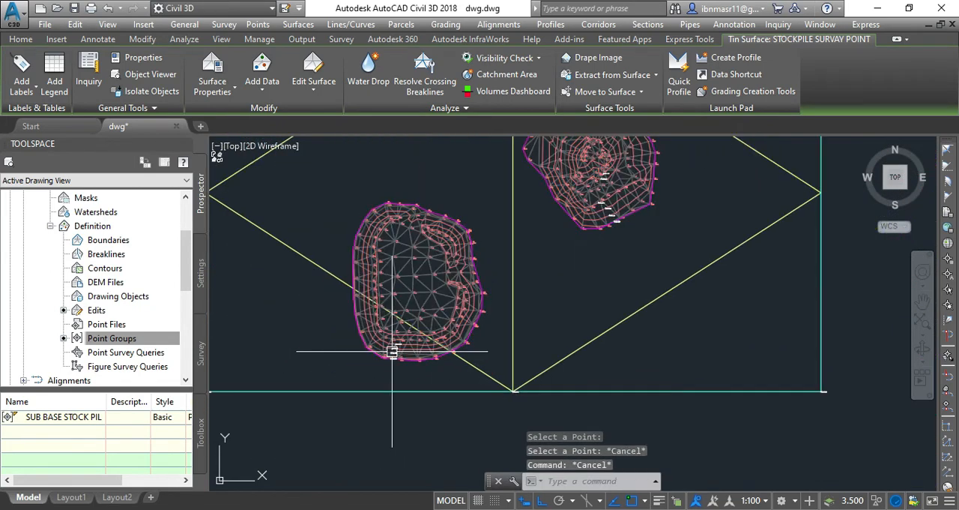
Step: Set both the point style and the point label style of the SUB BASE STOCK PILE point group to <none>
scroll(475, 333, up, 6)
scroll(476, 333, up, 2)
click(478, 322)
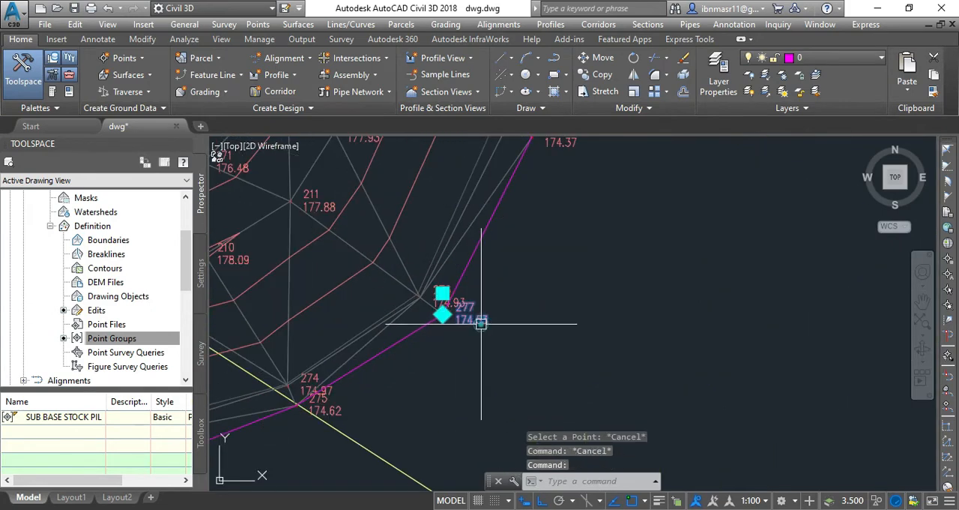
right_click(481, 321)
click(537, 276)
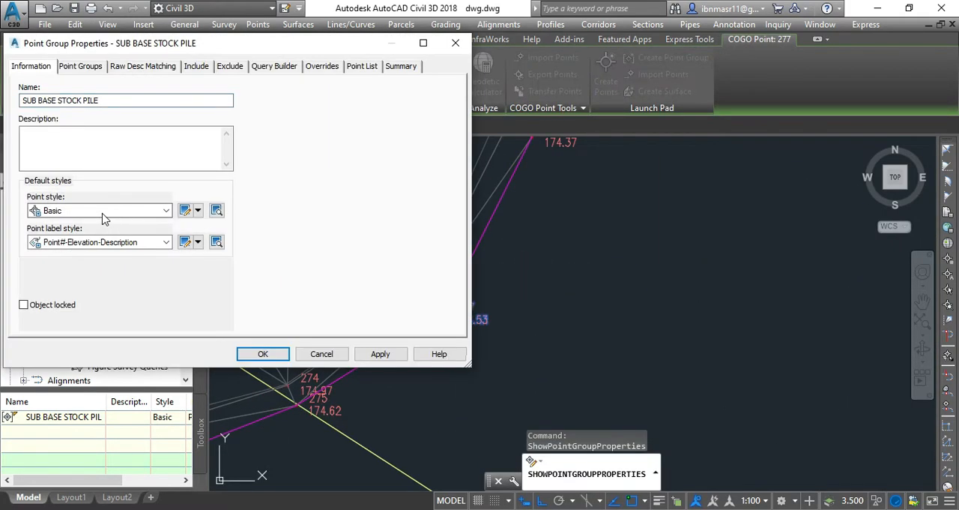
click(101, 209)
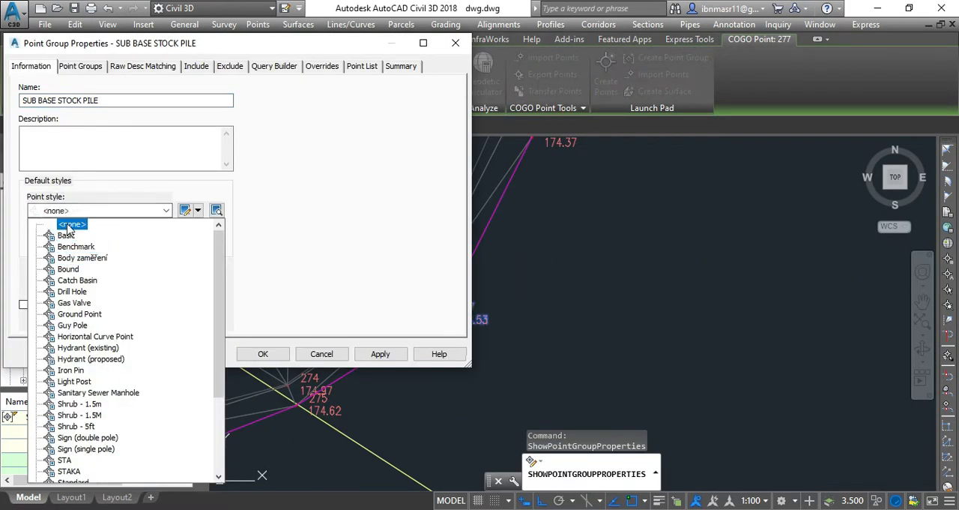
click(60, 223)
click(97, 242)
click(67, 253)
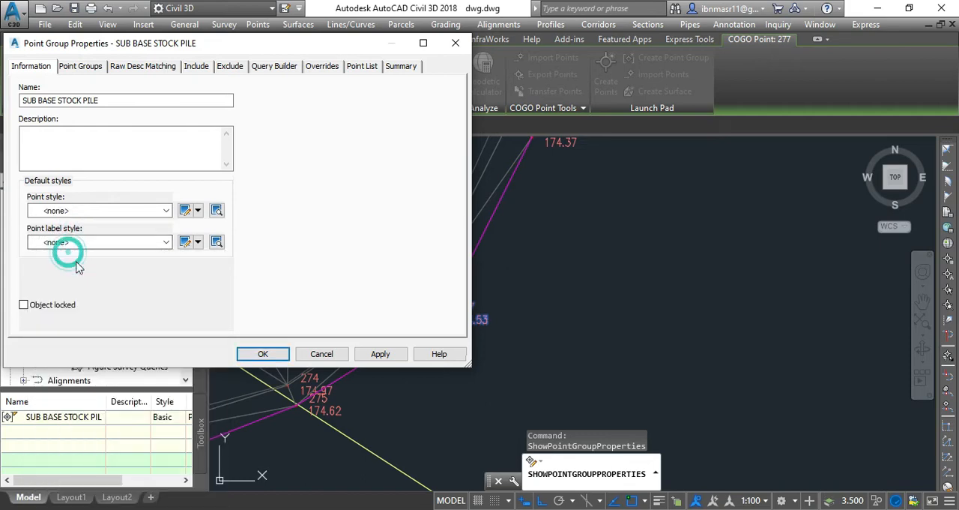
click(253, 359)
key(Escape)
scroll(423, 355, down, 5)
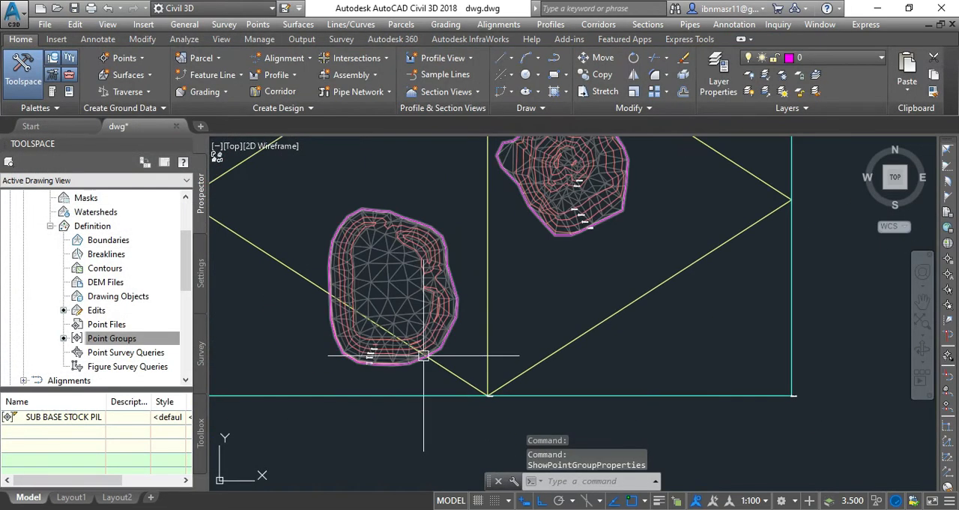
Step: Open the STOCKPILE SURVAY POINT surface in the Object Viewer and examine the northeastern stockpile's shape in 3D
scroll(558, 228, up, 3)
click(547, 225)
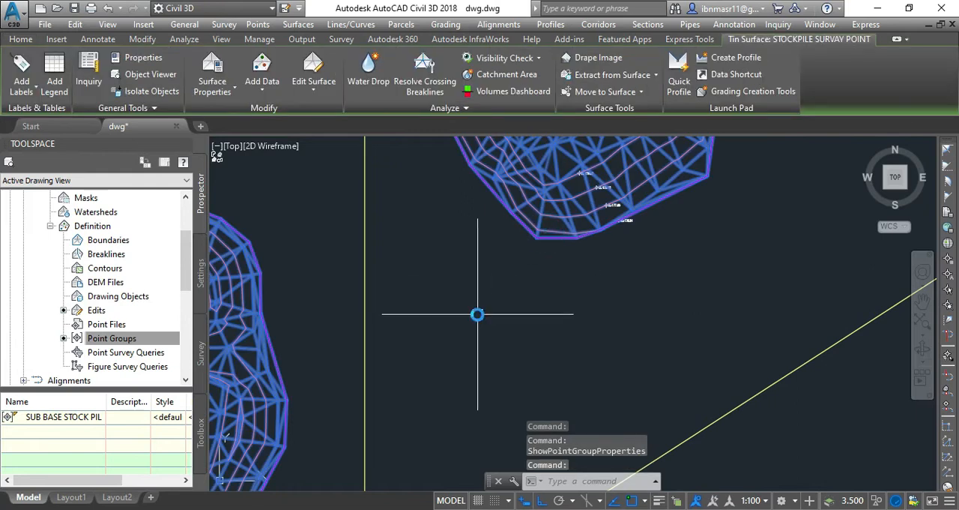
scroll(478, 314, down, 3)
right_click(475, 317)
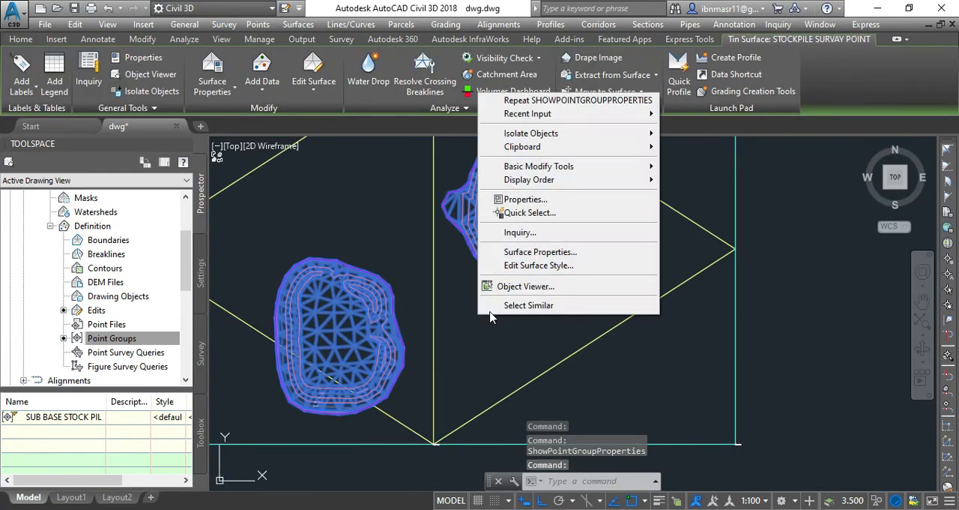
click(527, 293)
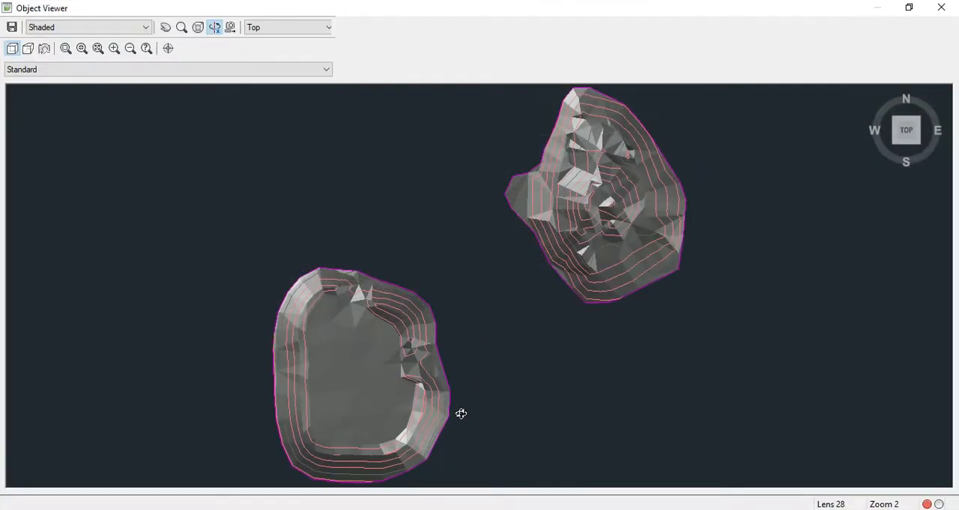
mouse_move(460, 412)
mouse_down()
mouse_move(437, 333)
mouse_move(457, 295)
mouse_move(413, 377)
mouse_move(364, 337)
mouse_move(364, 361)
mouse_up()
scroll(634, 359, up, 5)
middle_drag(646, 384, 356, 305)
scroll(497, 353, down, 2)
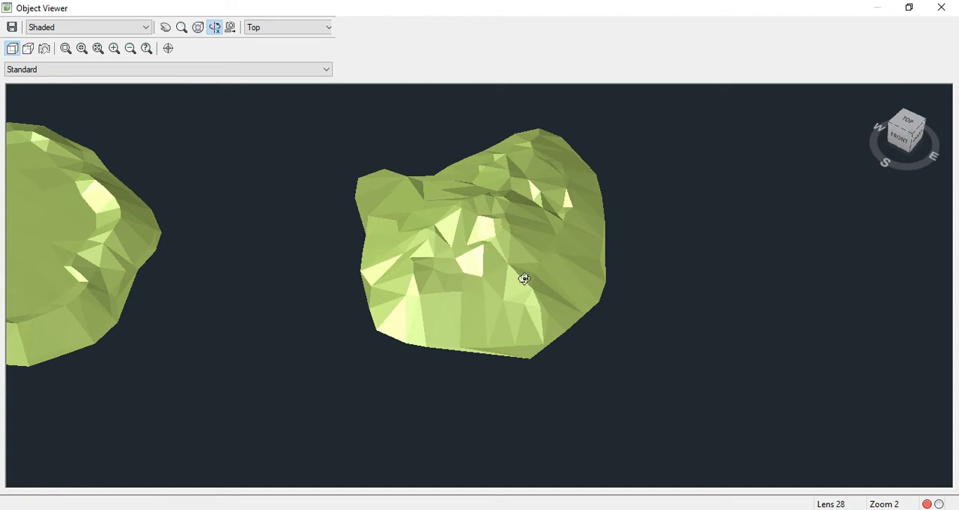
Step: Examine the southwestern stockpile's flat top and side slopes in 3D, compare both stockpiles, and close the Object Viewer
middle_drag(216, 344, 524, 336)
scroll(343, 388, up, 2)
scroll(348, 392, down, 2)
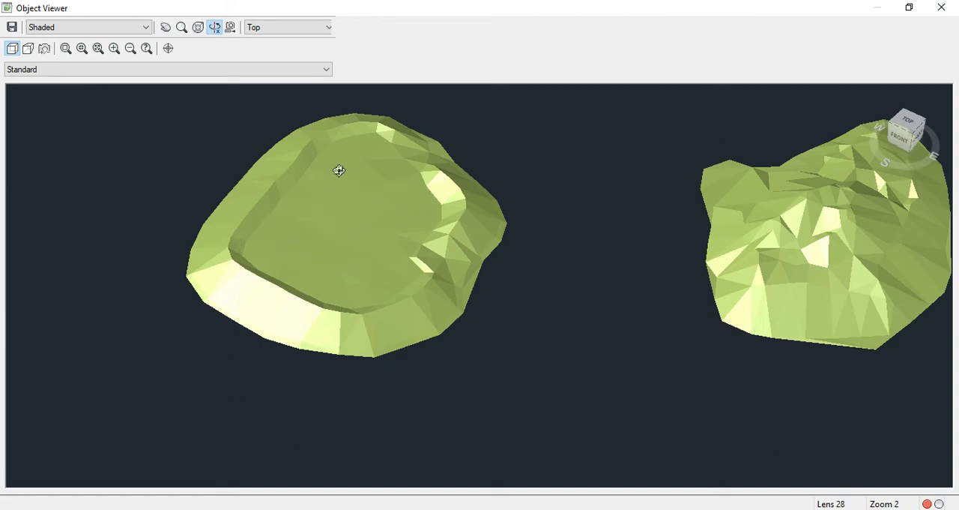
scroll(237, 316, down, 2)
drag(569, 346, 616, 325)
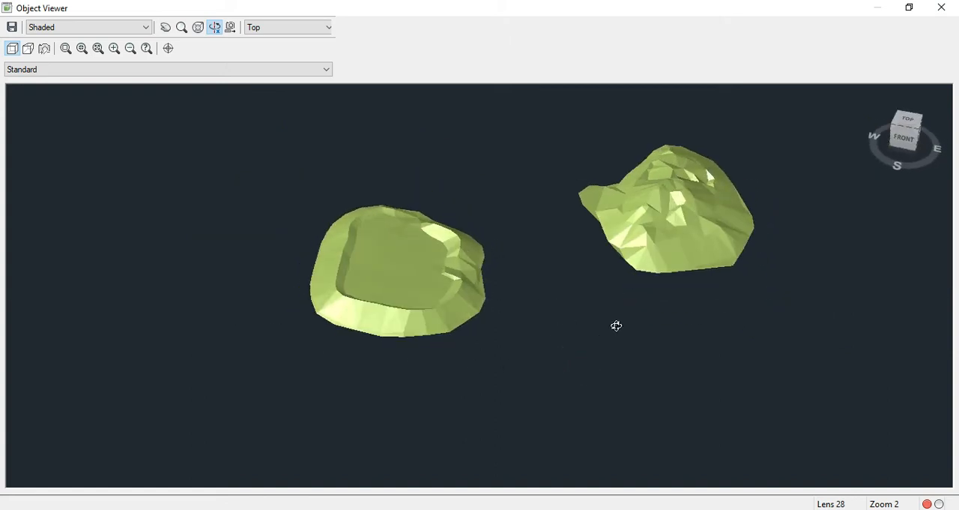
middle_drag(696, 191, 625, 253)
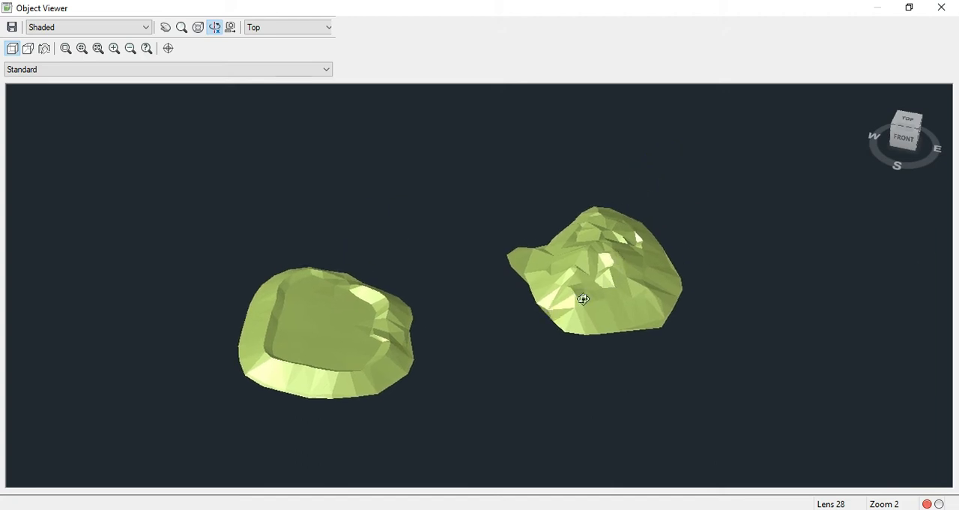
key(Escape)
key(Escape)
Step: Compare the stockpile surfaces in plan with the pyramid photograph placed beside them in the drawing
scroll(372, 342, down, 2)
scroll(492, 270, up, 4)
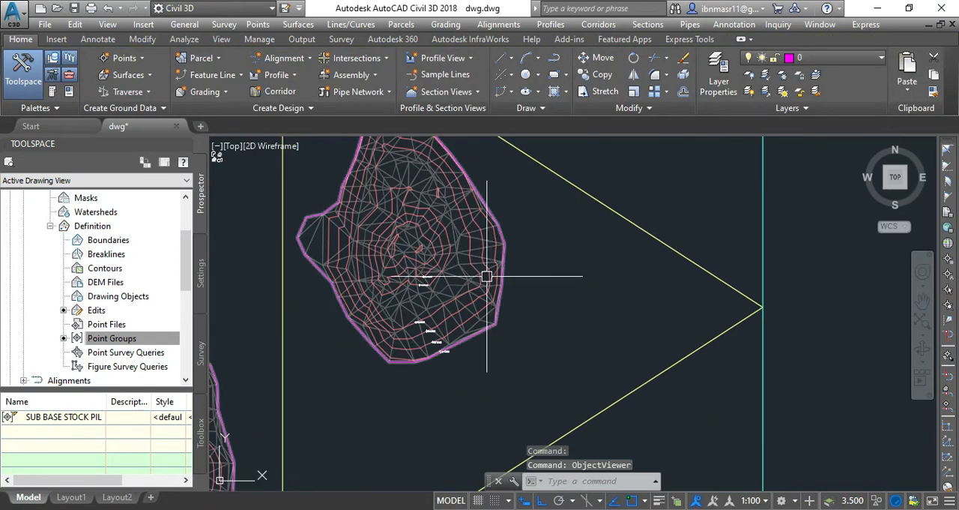
scroll(487, 276, up, 1)
scroll(336, 323, down, 5)
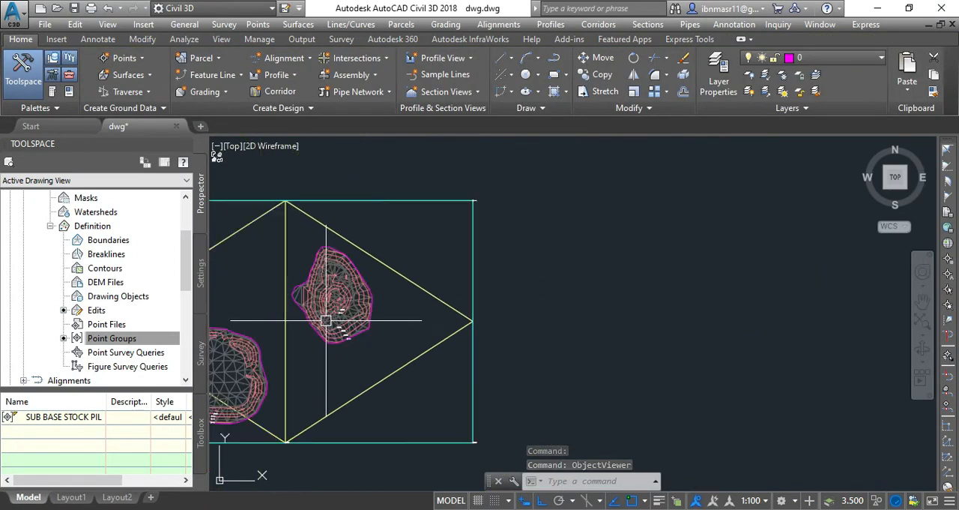
scroll(326, 320, down, 3)
scroll(706, 310, up, 5)
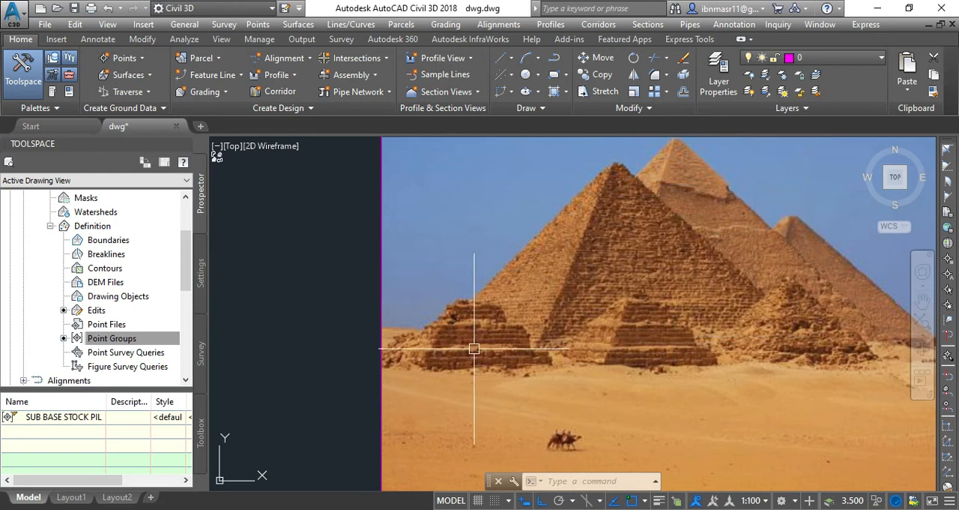
scroll(728, 315, down, 4)
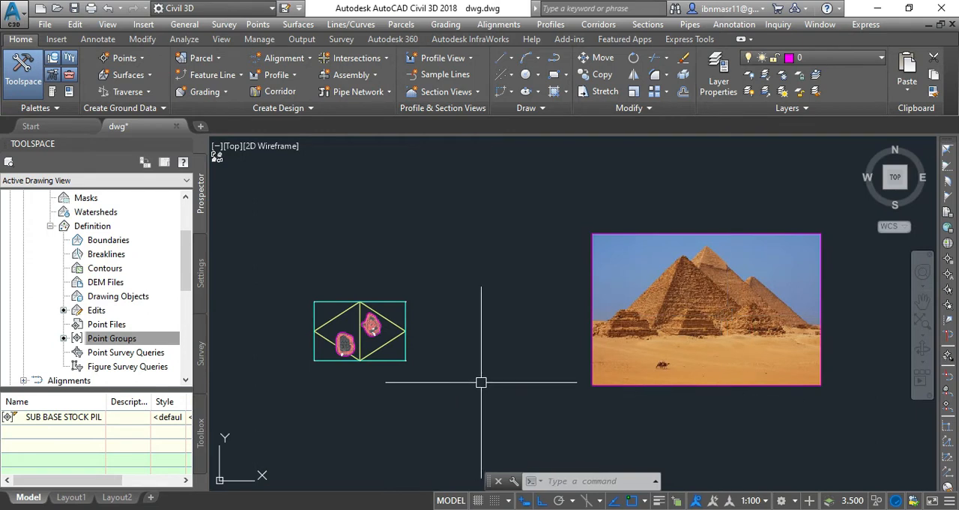
Step: Erase all surface elevation labels on both stockpiles and the existing ground by selecting objects similar to the EL:176.00 label
scroll(289, 364, up, 4)
scroll(389, 346, up, 8)
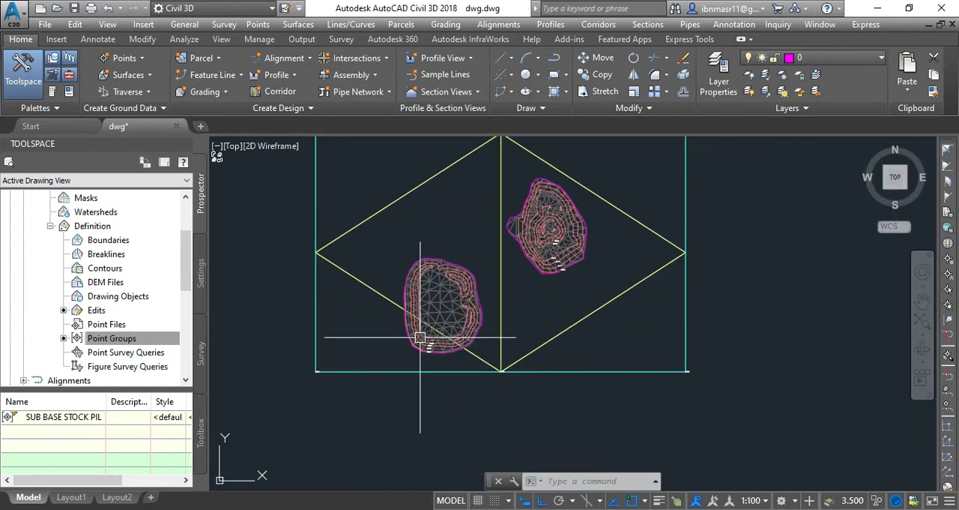
scroll(416, 347, up, 2)
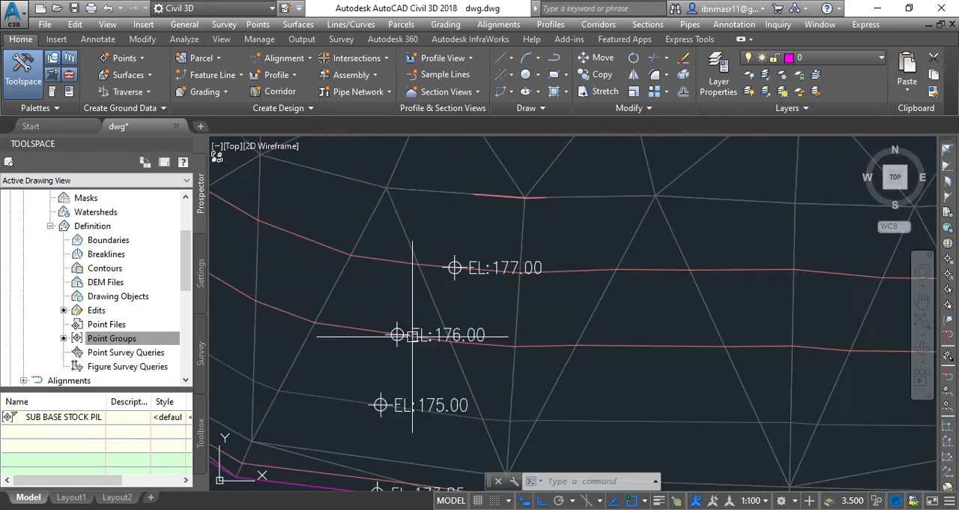
click(397, 335)
right_click(386, 270)
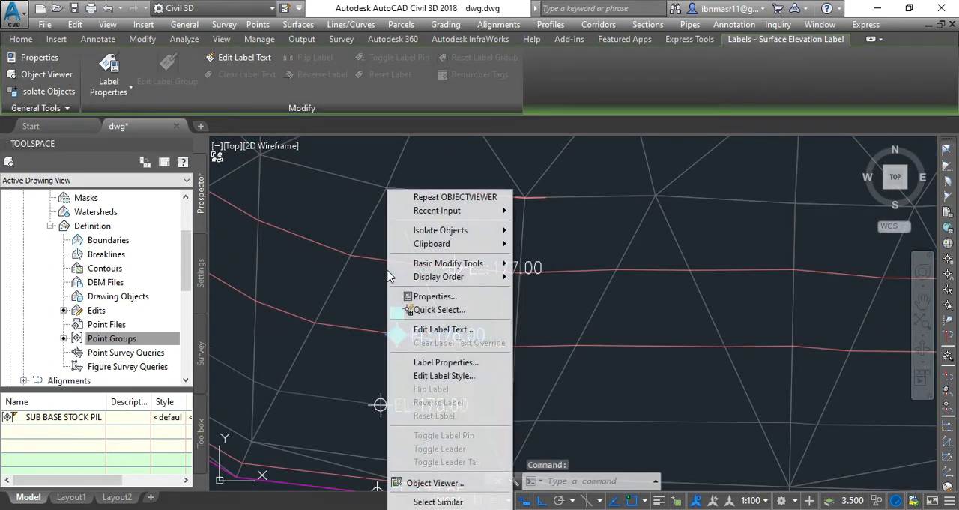
click(438, 501)
scroll(397, 337, down, 5)
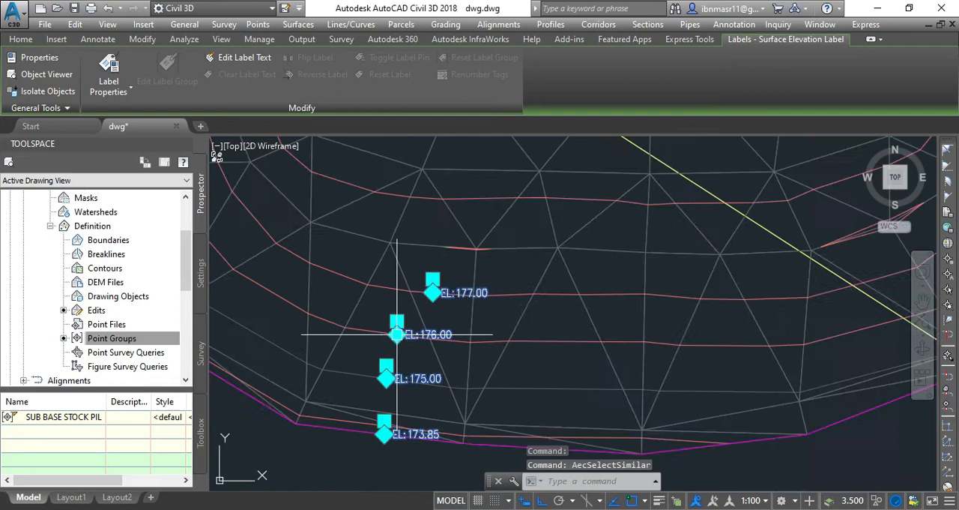
mouse_move(396, 341)
scroll(395, 335, down, 5)
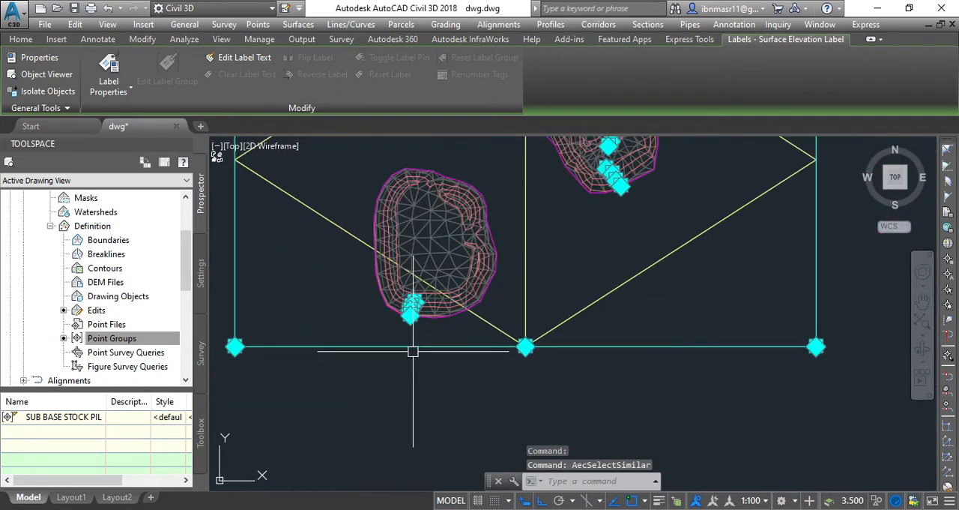
text(e)
key(Return)
scroll(397, 375, down, 3)
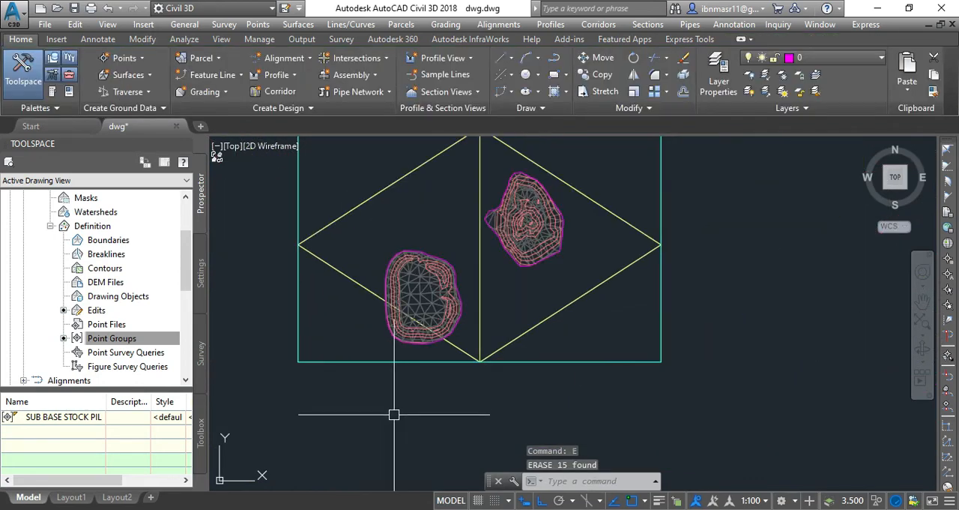
Step: Hide the STOCKPILE SURVAY POINT surface by setting its surface style to _No Display
scroll(392, 416, down, 3)
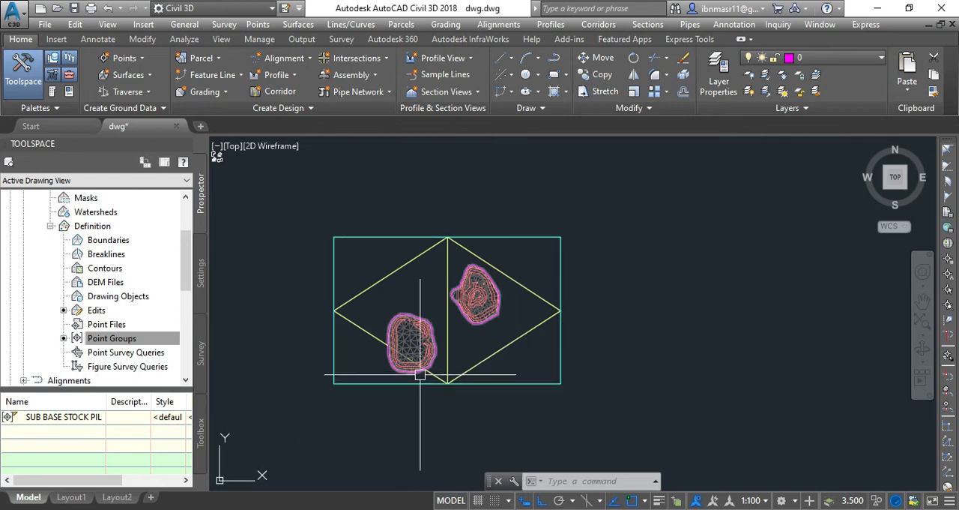
scroll(401, 353, up, 2)
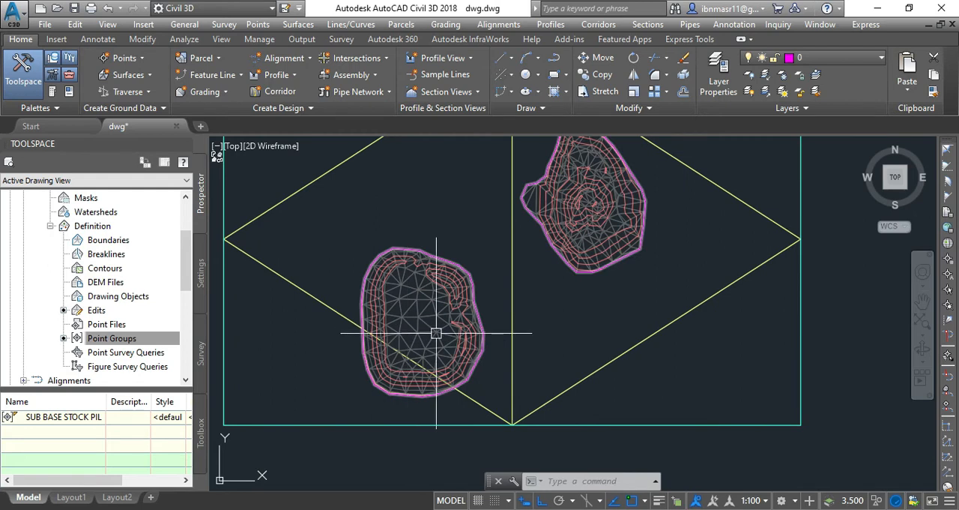
scroll(437, 334, down, 2)
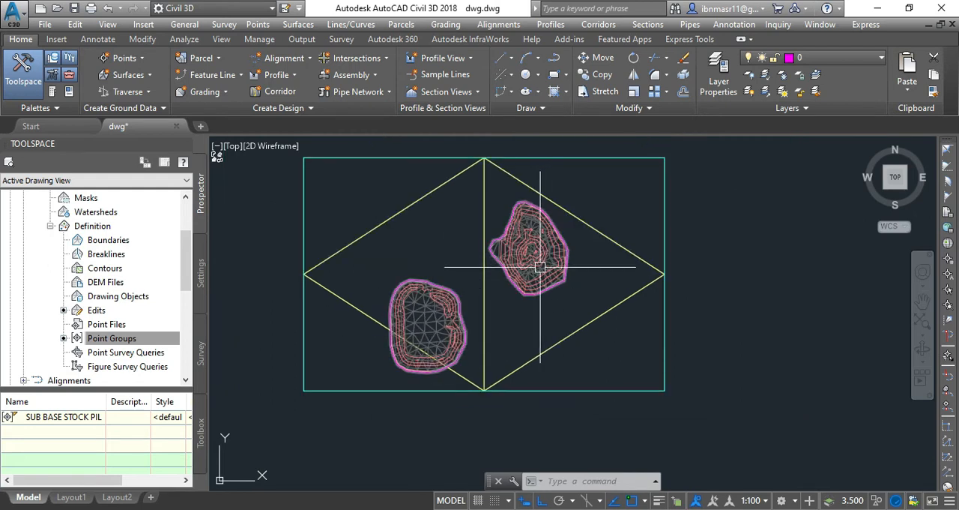
mouse_move(518, 335)
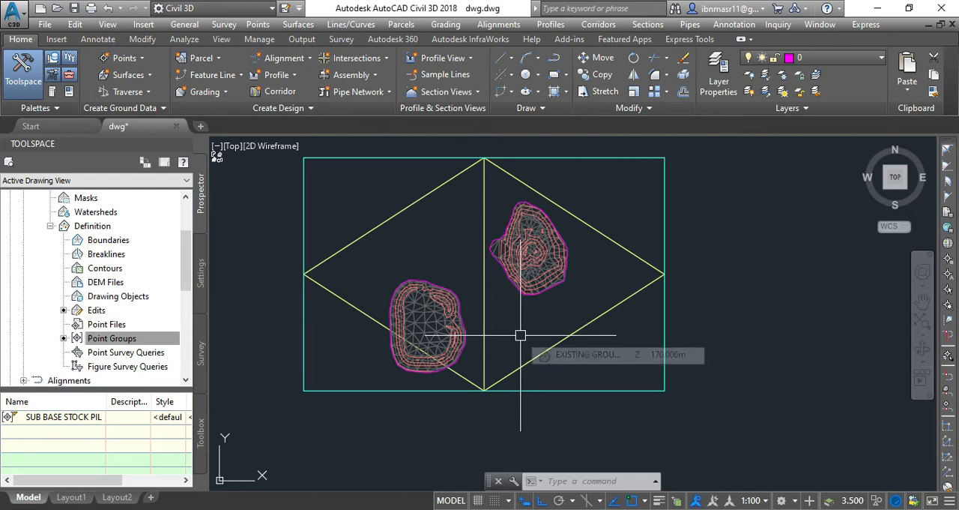
click(460, 325)
right_click(463, 324)
click(510, 261)
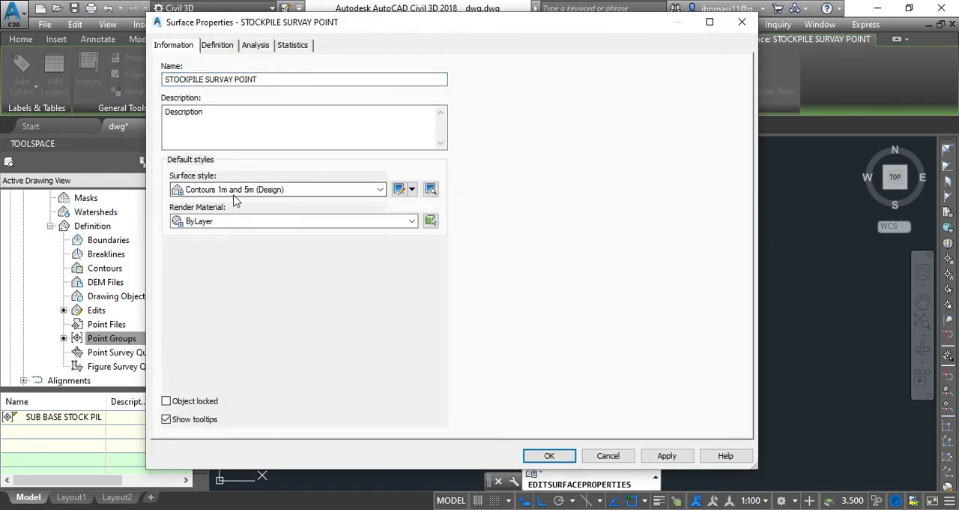
click(234, 191)
scroll(225, 225, up, 4)
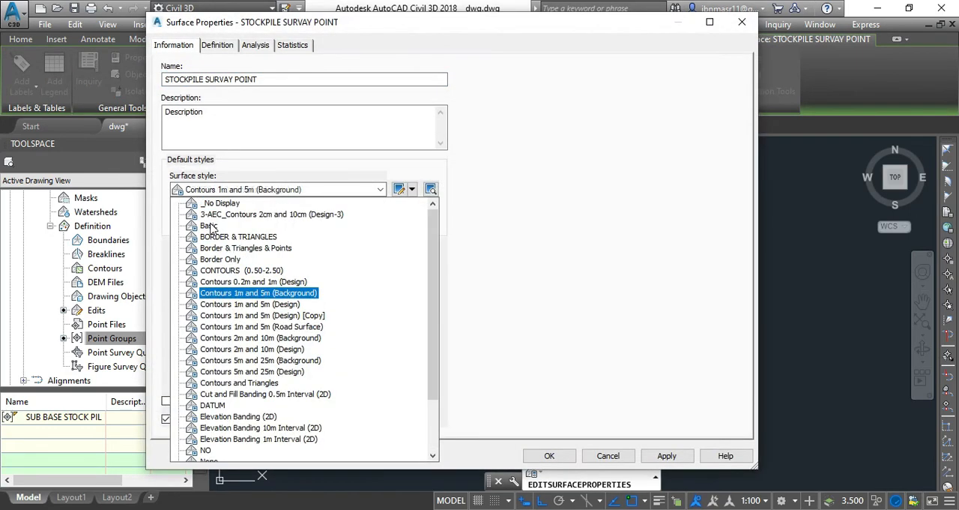
click(222, 203)
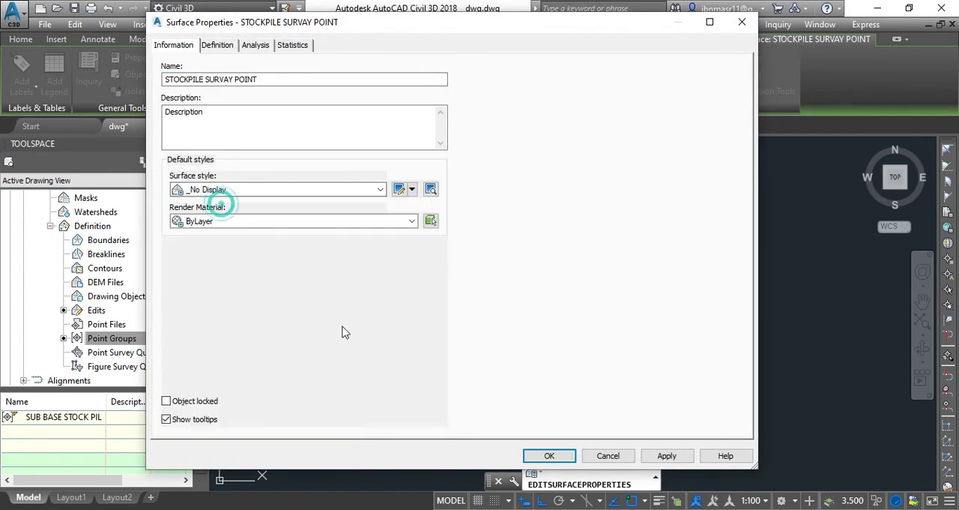
click(549, 456)
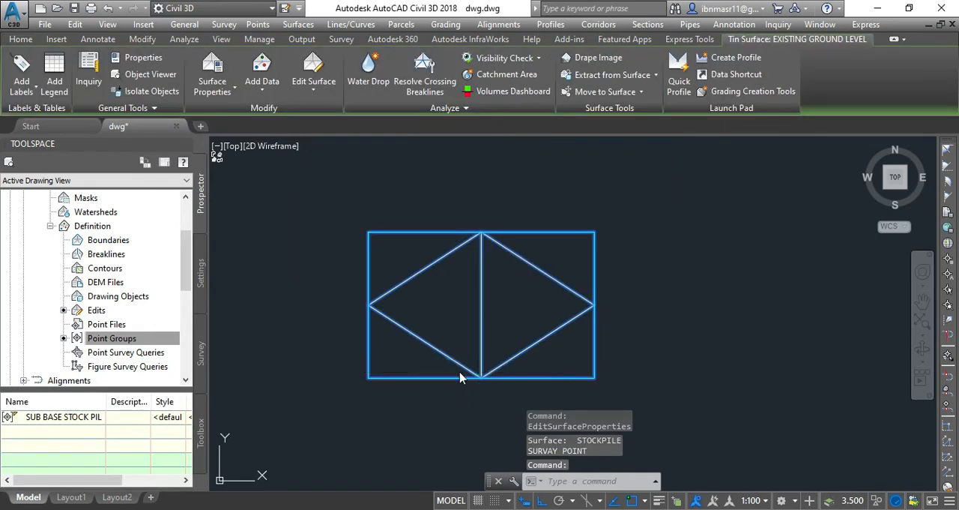
Step: Set the surface style of the EXISTING GROUND LEVEL surface to _No Display
right_click(460, 377)
click(514, 312)
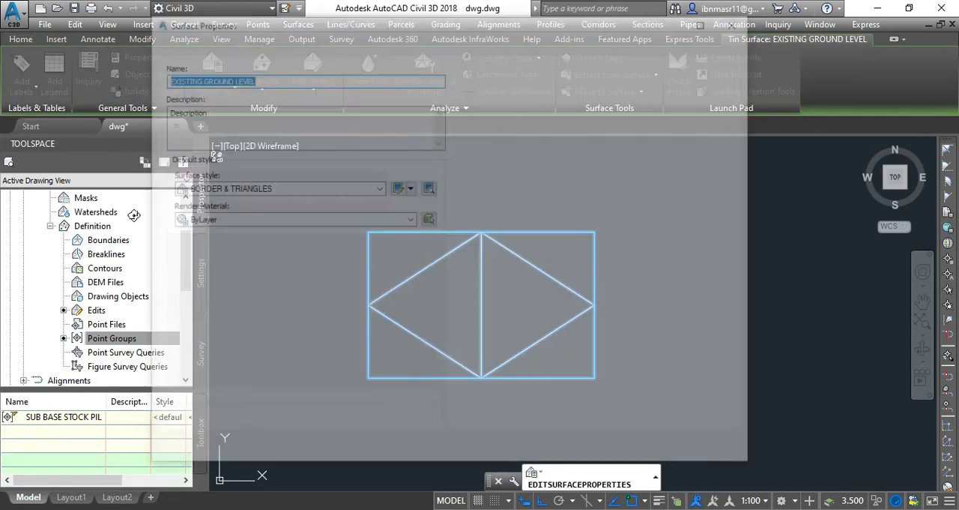
click(217, 189)
scroll(218, 207, up, 1)
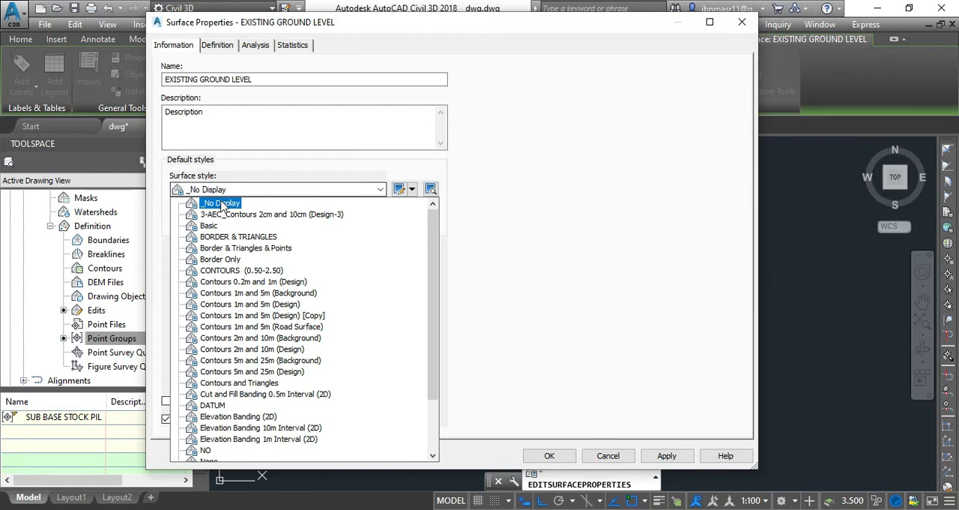
click(221, 203)
click(551, 455)
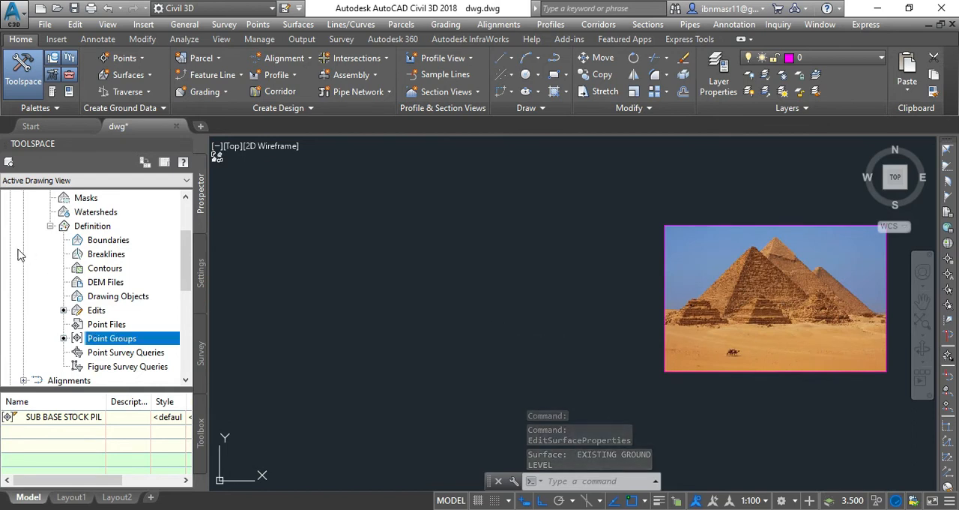
Step: Start a new TIN volume surface from the Volumes Dashboard and name it SUB BASE VOLUME
scroll(30, 271, up, 1)
click(36, 225)
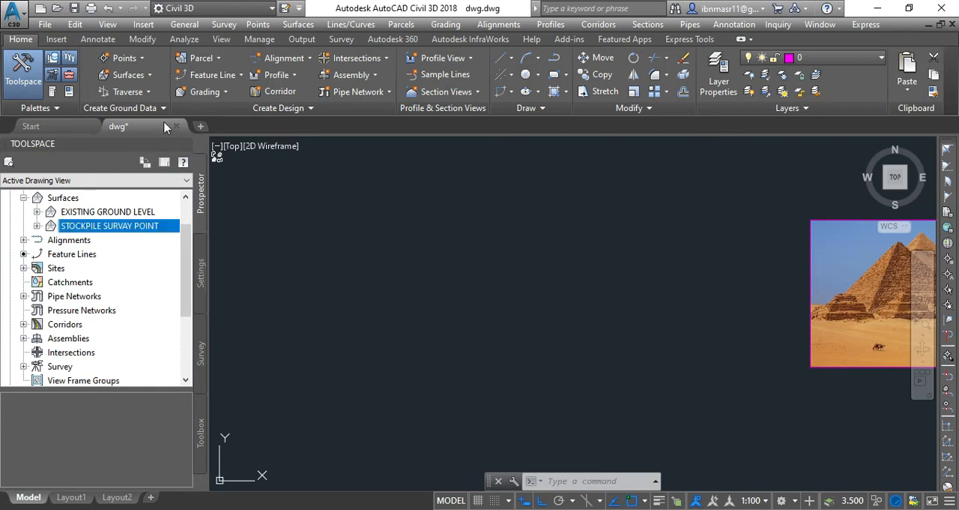
click(184, 39)
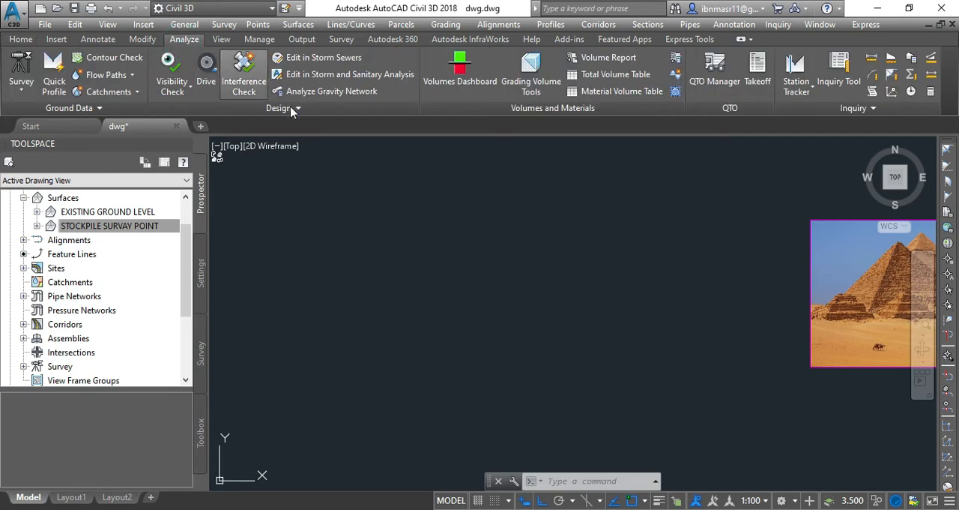
click(446, 91)
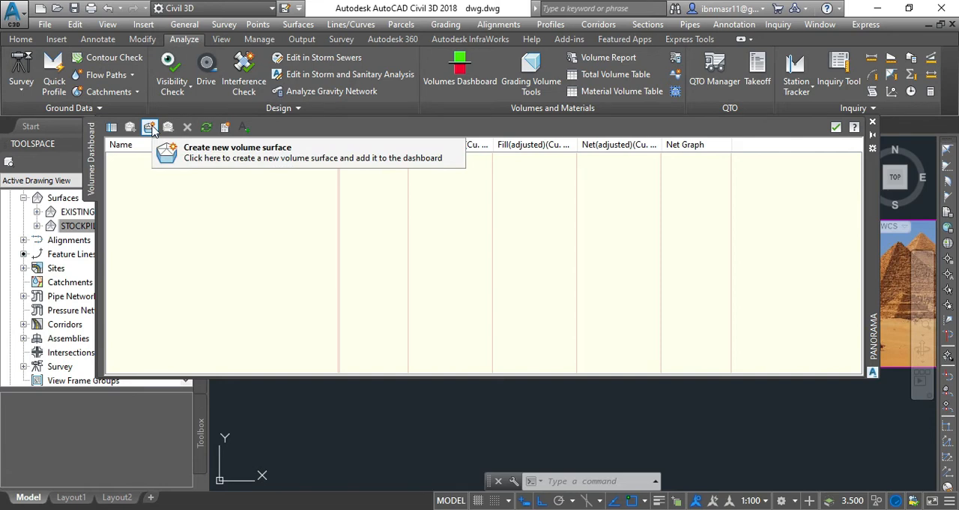
click(149, 127)
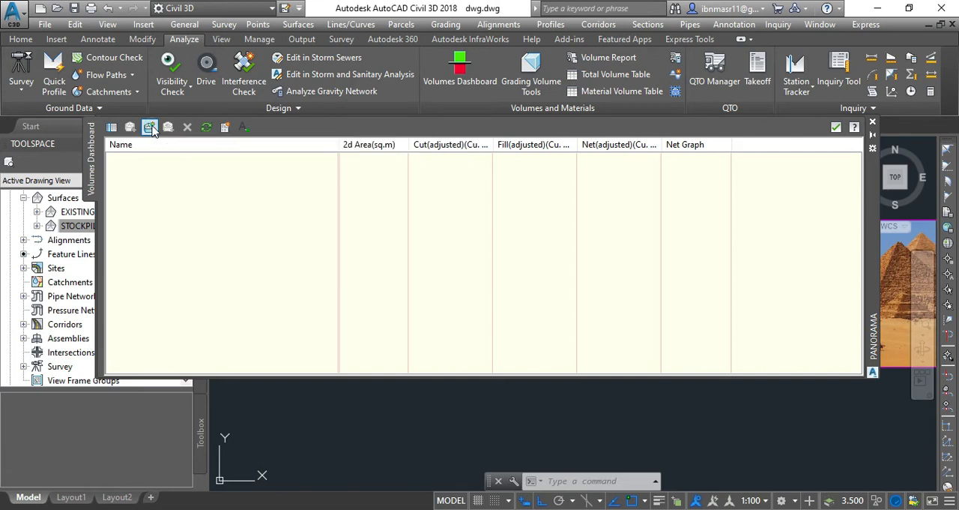
drag(132, 120, 358, 117)
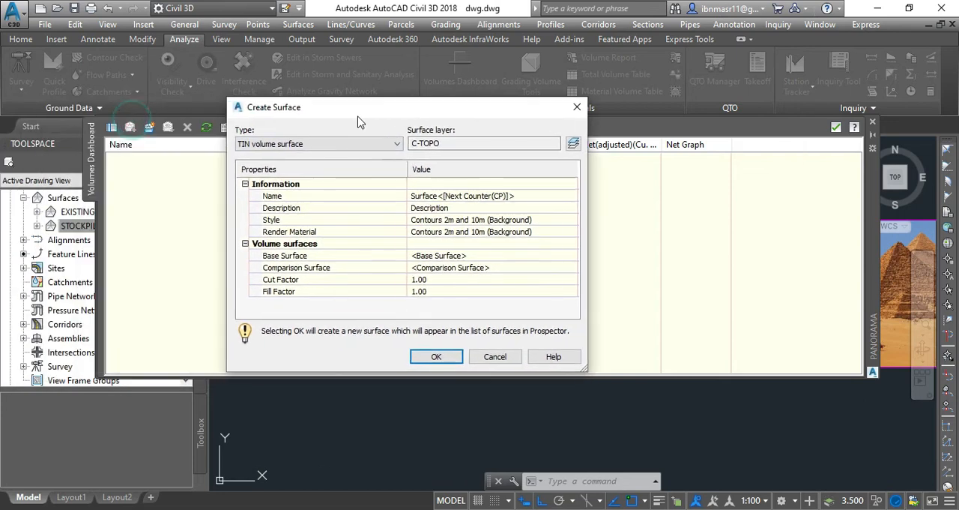
click(464, 196)
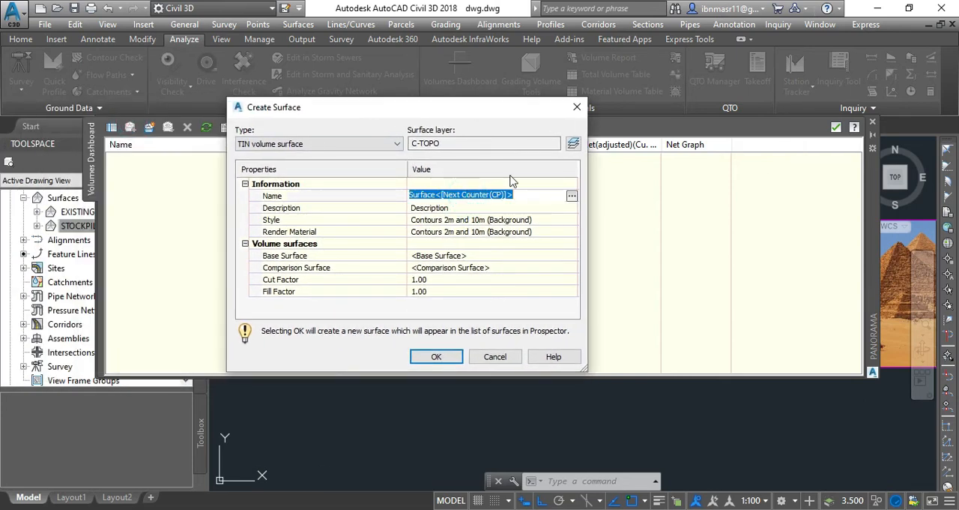
text(SUB BASE)
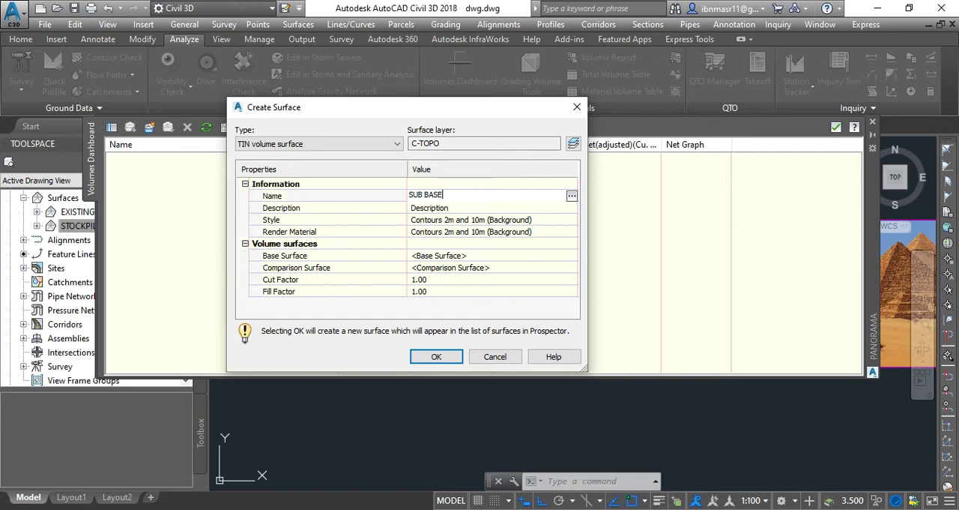
text( VOLUME)
Step: Create the volume surface with EXISTING GROUND LEVEL as base surface and STOCKPILE SURVAY POINT as comparison surface
click(477, 255)
click(572, 257)
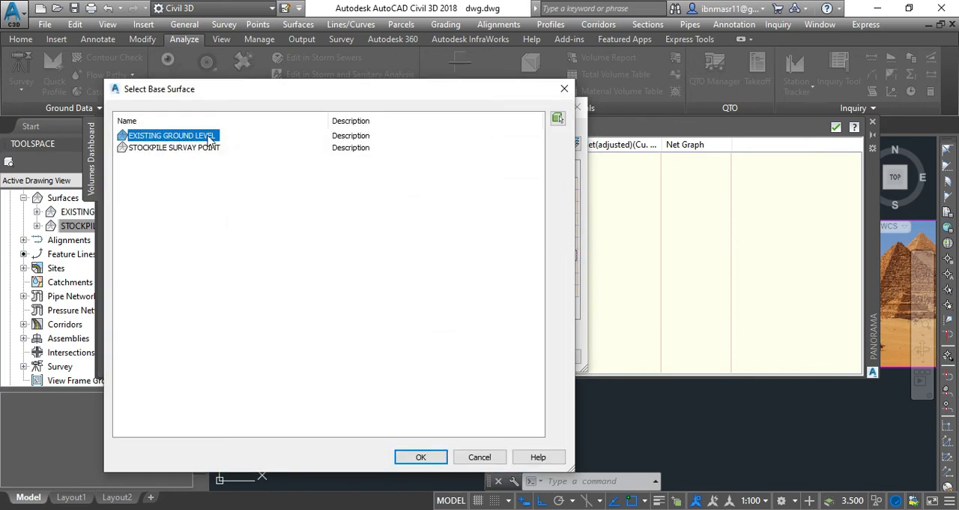
click(410, 457)
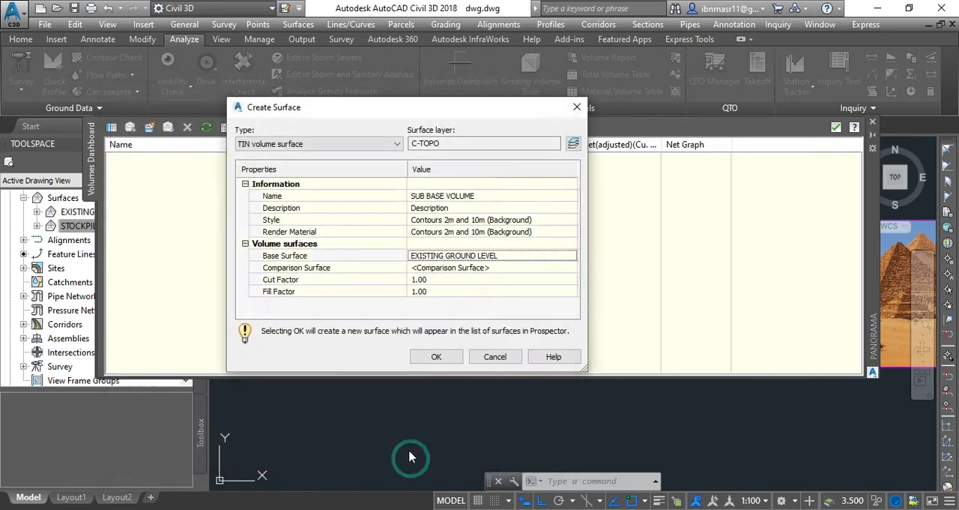
click(471, 268)
click(571, 268)
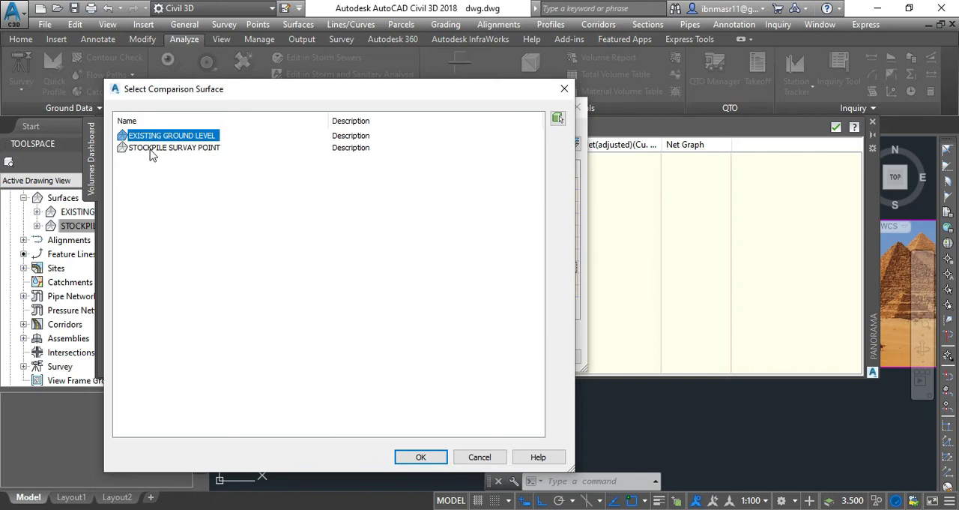
click(150, 149)
click(421, 457)
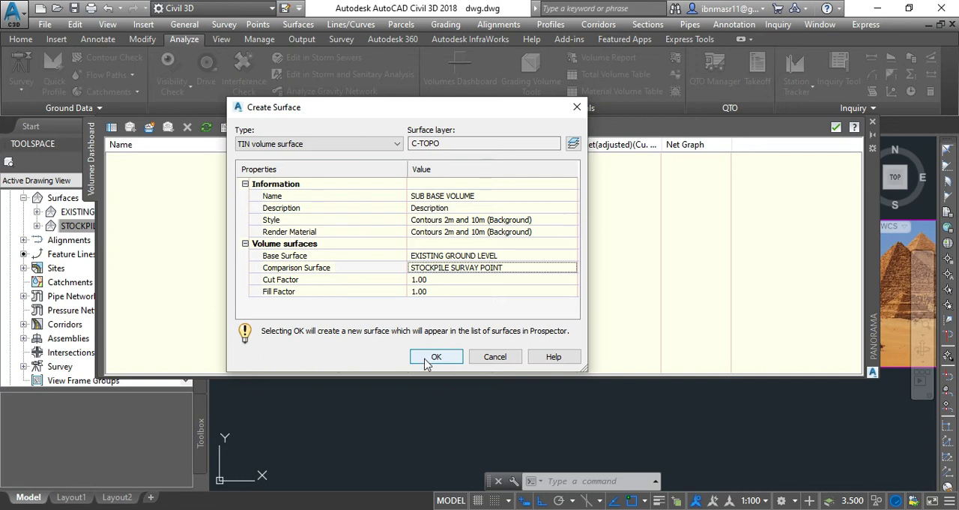
click(431, 358)
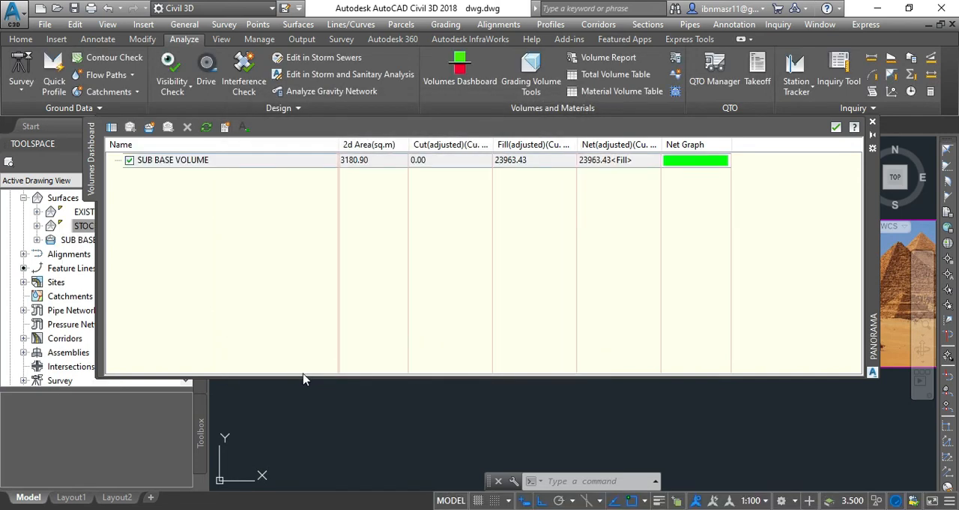
Step: Shrink the Volumes Dashboard and move it below the stockpiles so it no longer covers them in plan
scroll(519, 447, down, 3)
scroll(537, 414, up, 4)
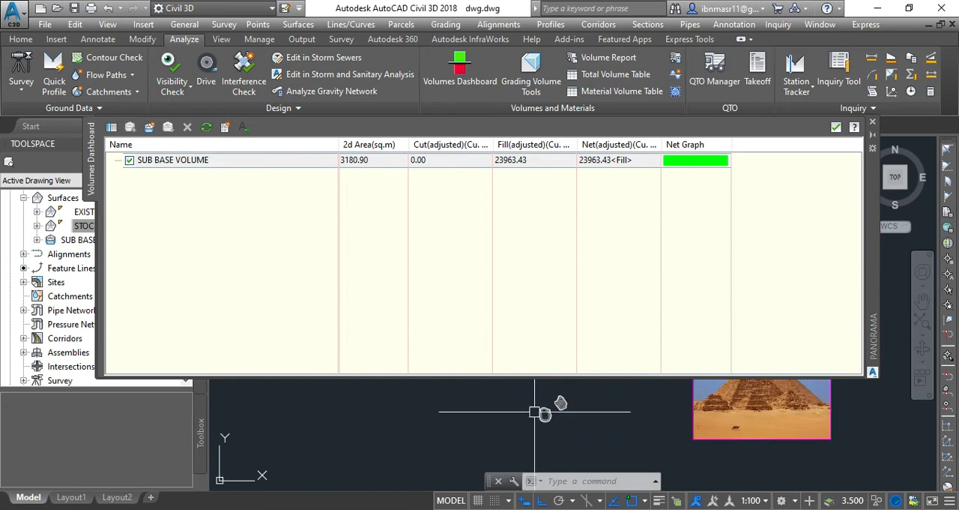
scroll(545, 416, up, 3)
scroll(525, 405, down, 2)
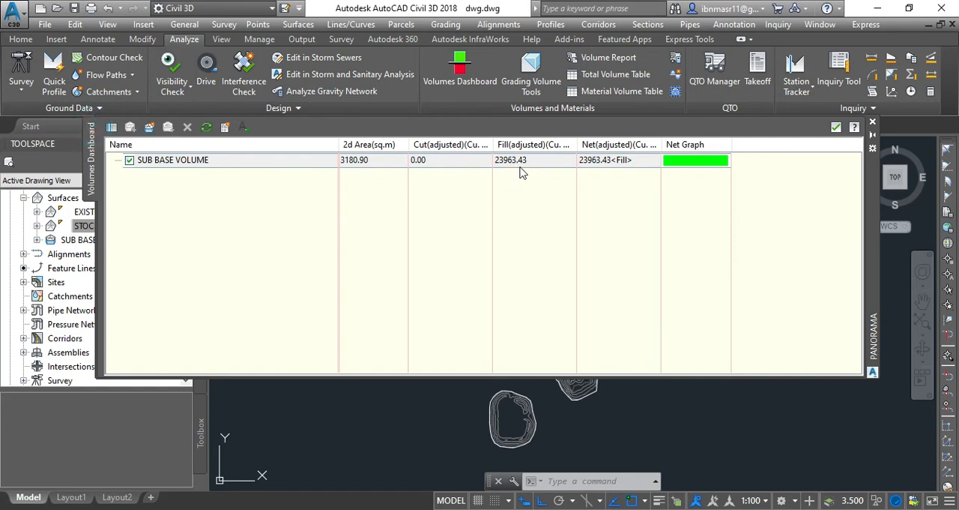
drag(873, 166, 856, 260)
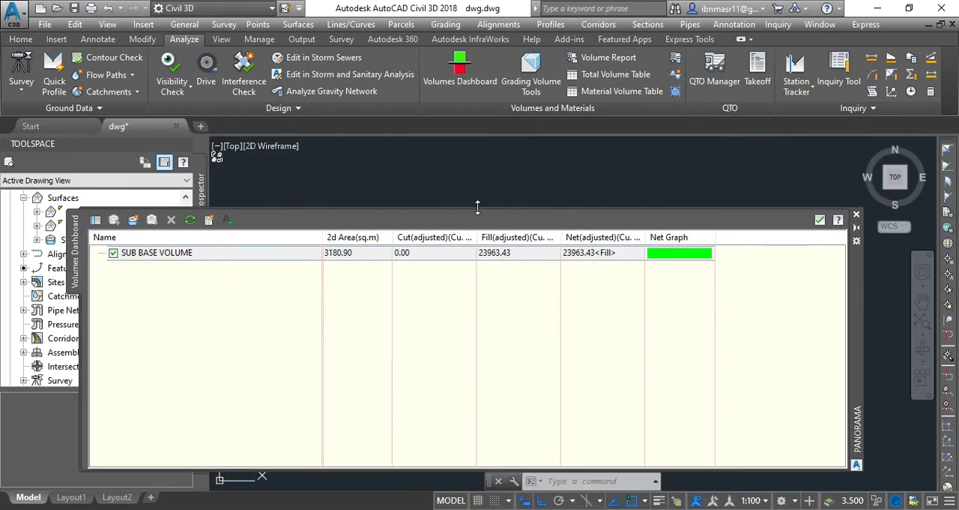
drag(474, 207, 492, 373)
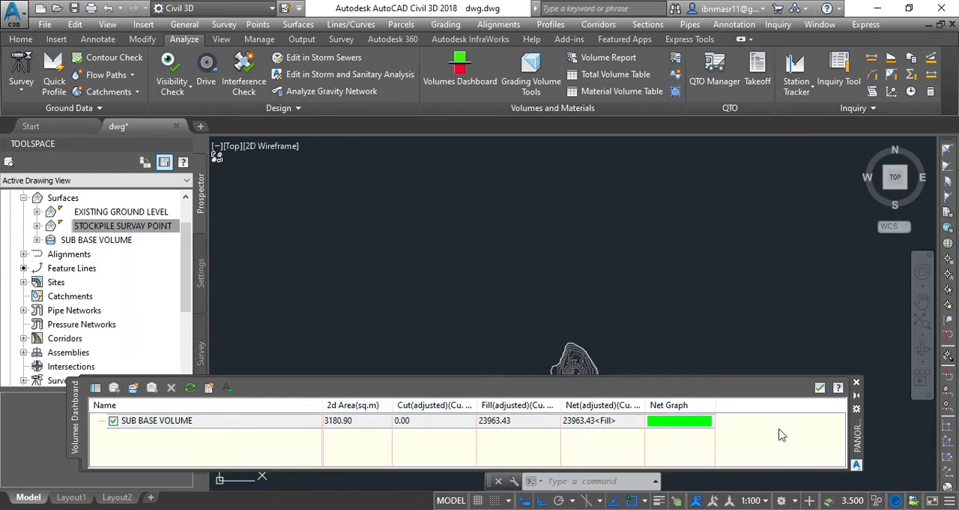
drag(862, 419, 874, 459)
scroll(545, 223, down, 3)
scroll(538, 331, up, 6)
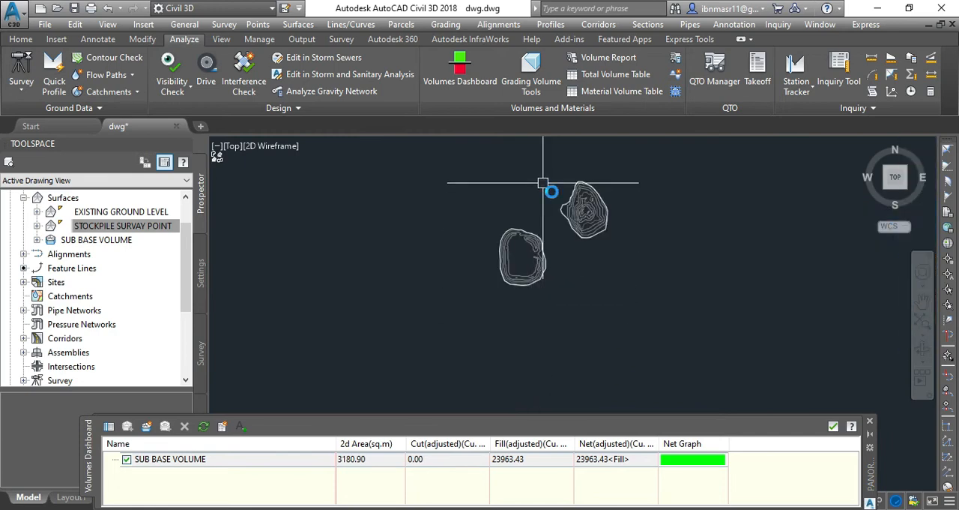
Step: Edit the SUB BASE VOLUME surface's style to show Triangles in plan view with color 252
scroll(611, 236, up, 2)
click(611, 236)
right_click(612, 240)
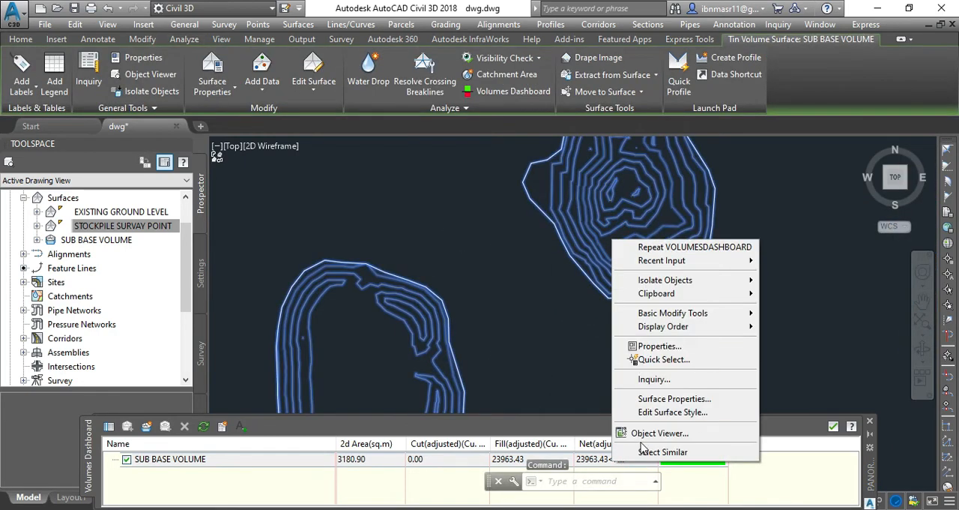
click(661, 414)
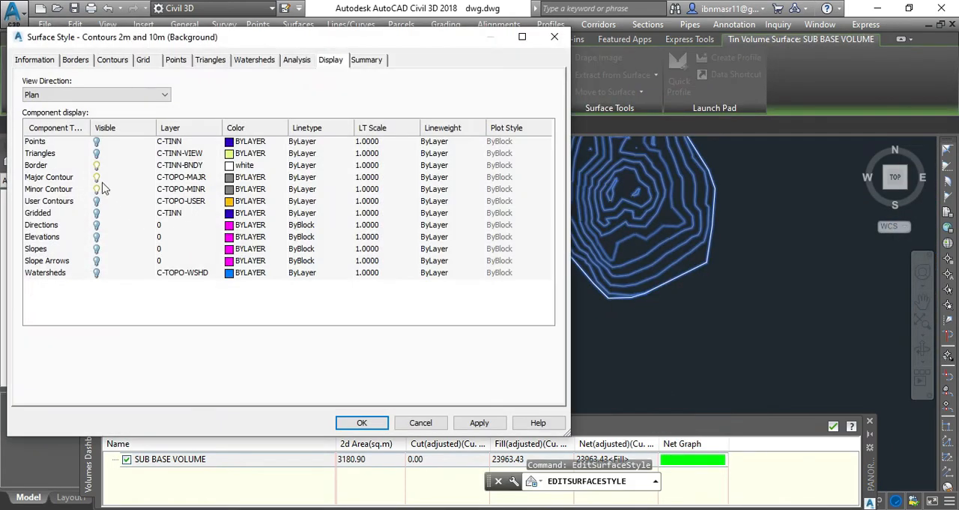
click(96, 153)
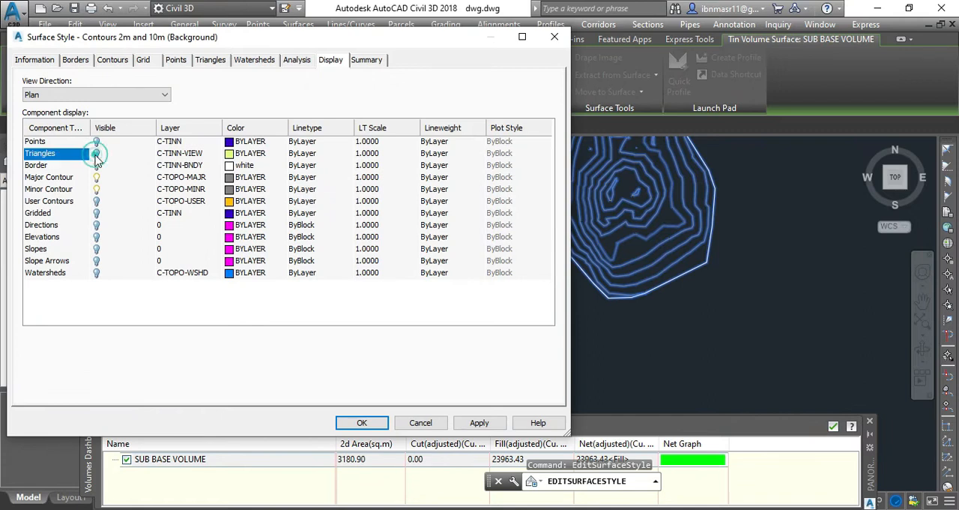
click(230, 153)
click(126, 352)
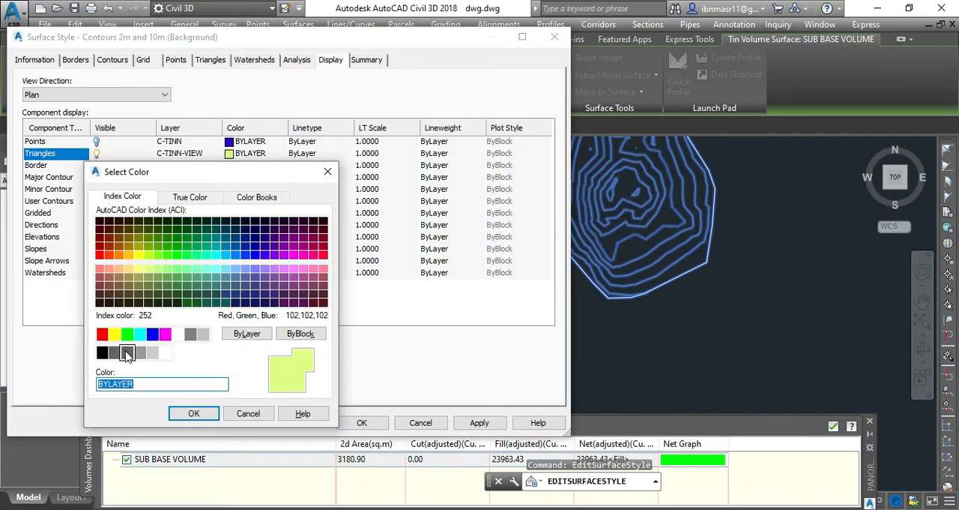
click(190, 414)
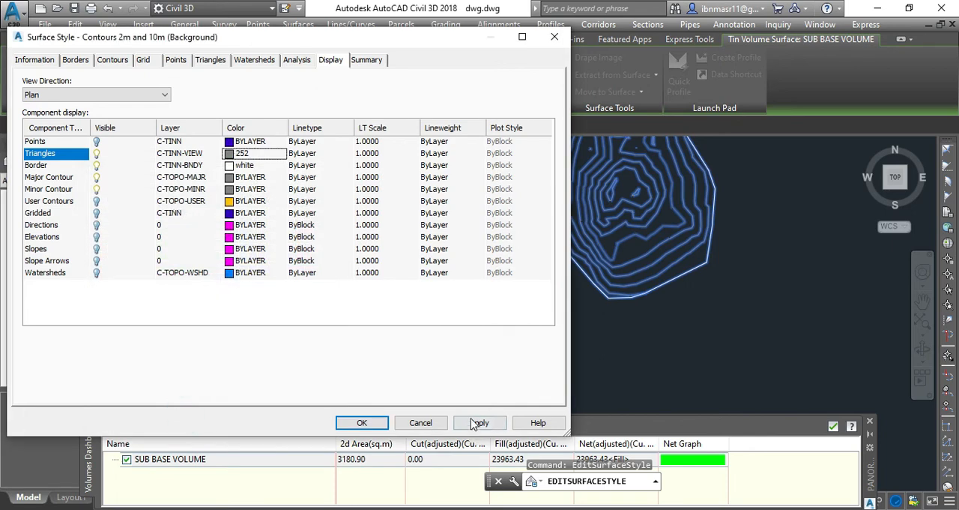
click(474, 422)
click(362, 422)
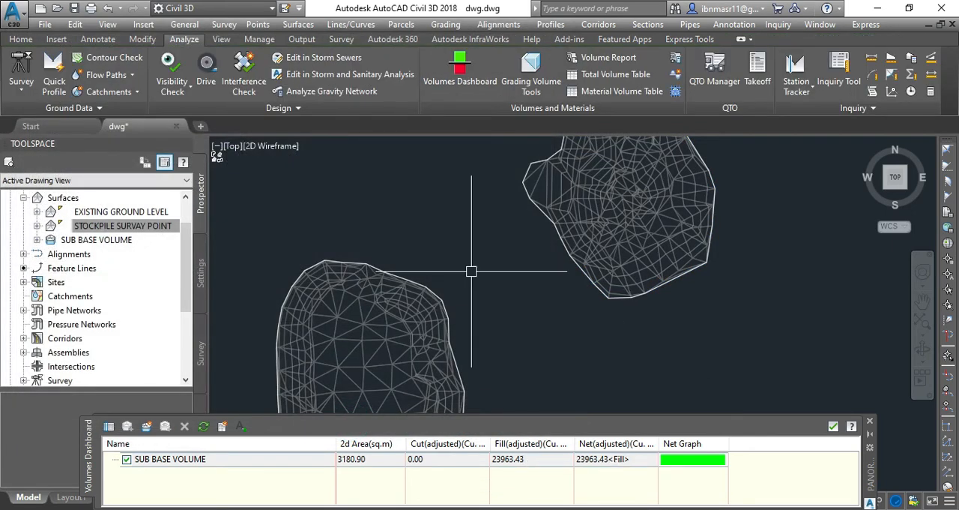
Step: Inspect the SUB BASE VOLUME surface in 3D in the Object Viewer, orbiting around both stockpiles
scroll(465, 262, down, 2)
scroll(377, 360, up, 2)
click(383, 355)
scroll(347, 319, down, 2)
right_click(577, 287)
click(609, 481)
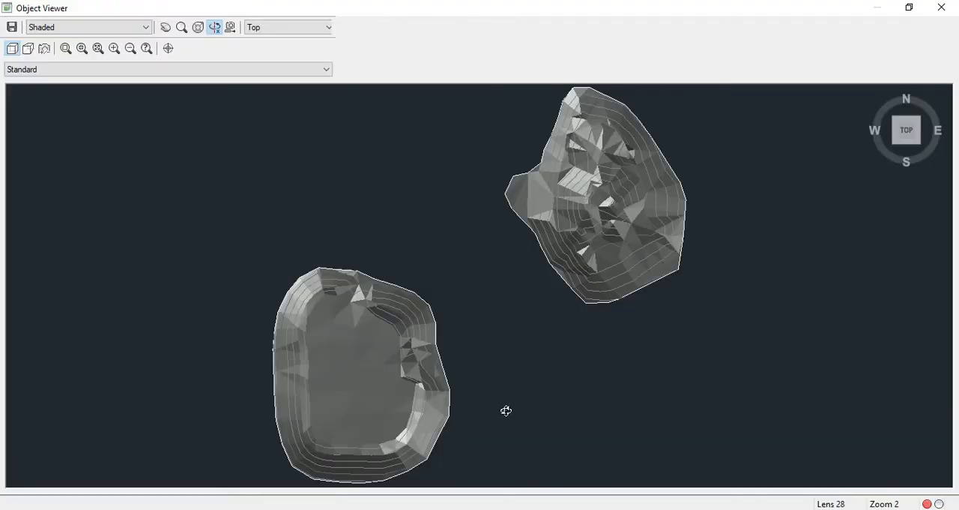
mouse_move(499, 405)
mouse_down()
mouse_move(467, 368)
mouse_move(439, 297)
mouse_move(462, 336)
mouse_up()
drag(402, 416, 364, 387)
drag(422, 371, 463, 379)
drag(442, 418, 407, 415)
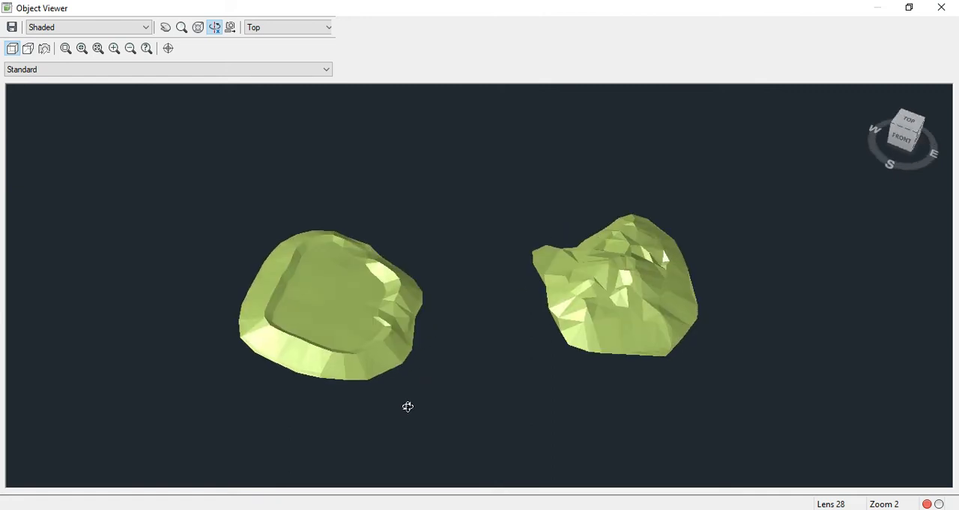
key(Escape)
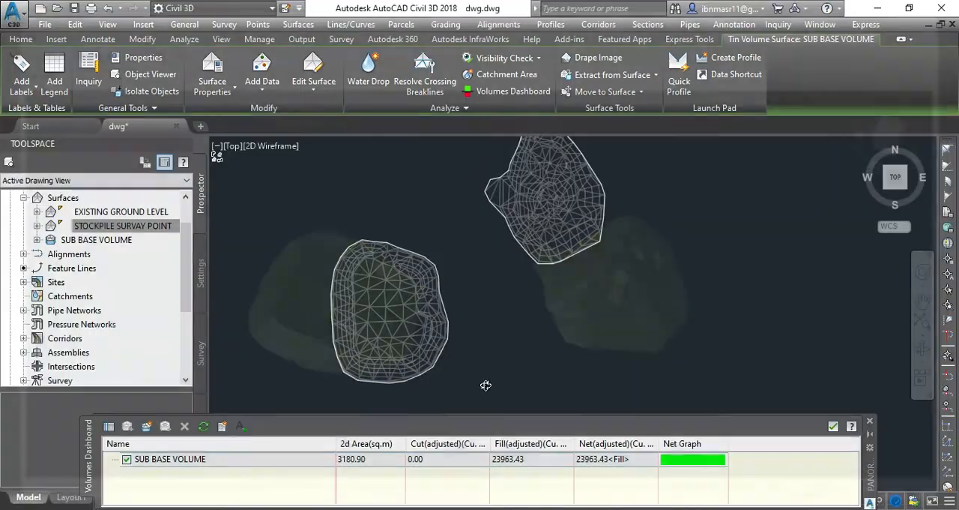
scroll(448, 369, down, 2)
scroll(511, 203, up, 2)
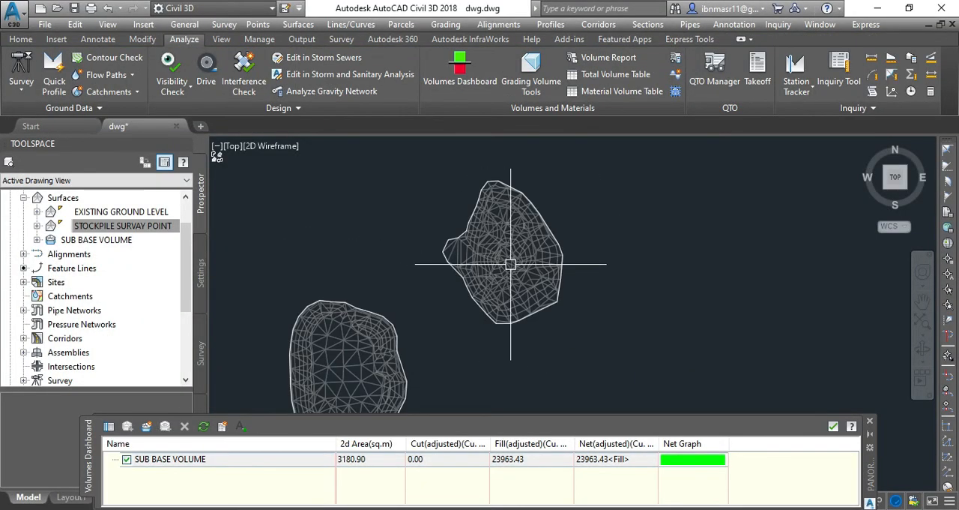
scroll(474, 244, down, 2)
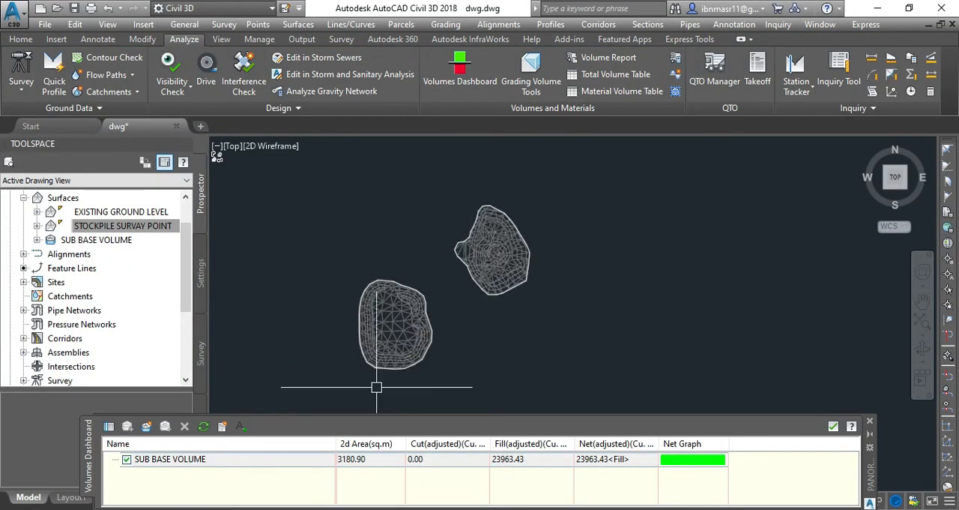
scroll(378, 388, up, 2)
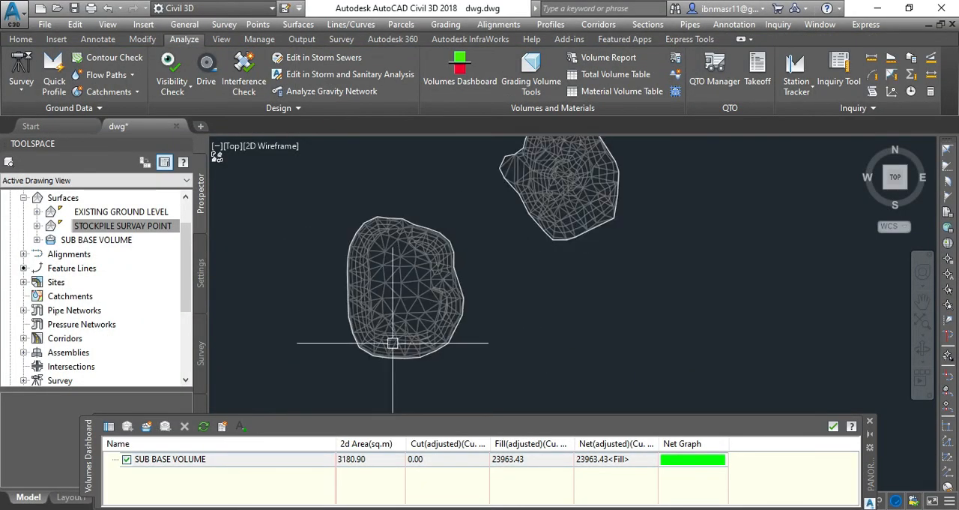
click(423, 303)
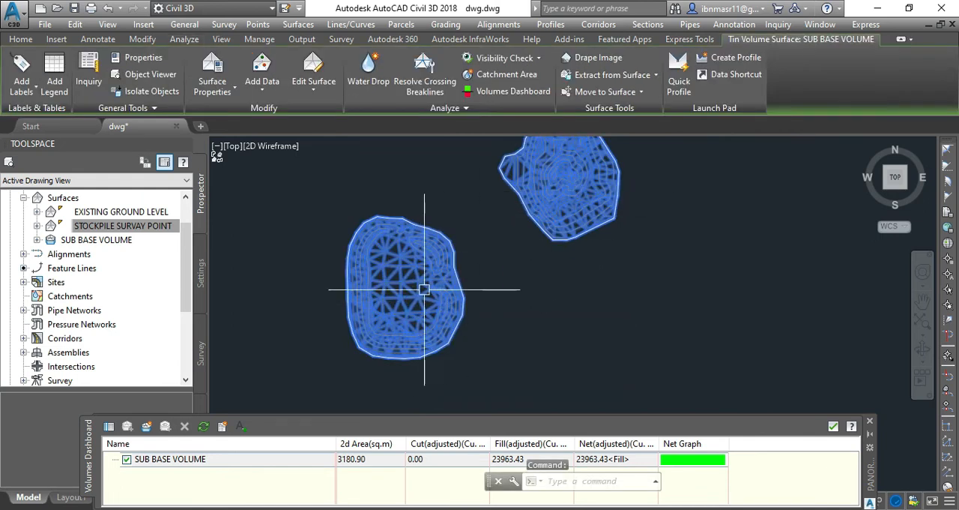
scroll(393, 326, down, 2)
scroll(405, 282, up, 2)
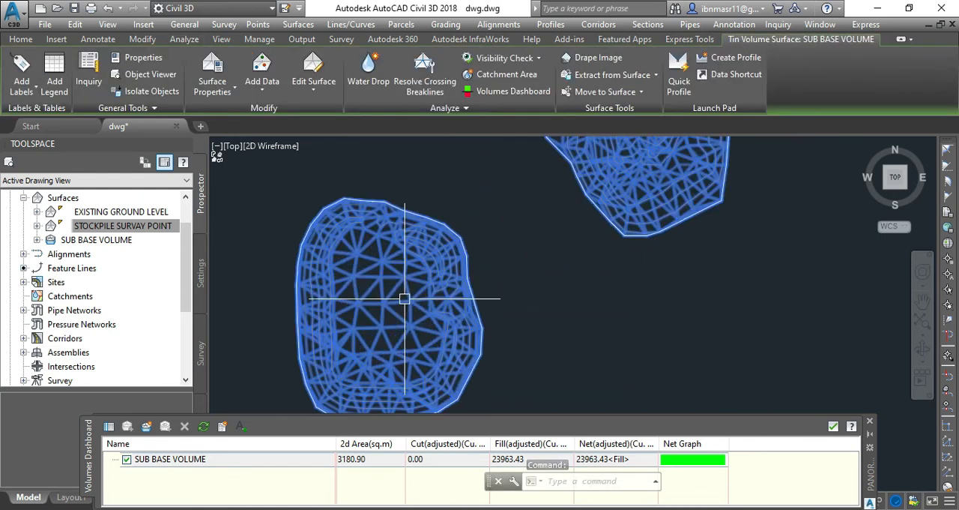
right_click(407, 303)
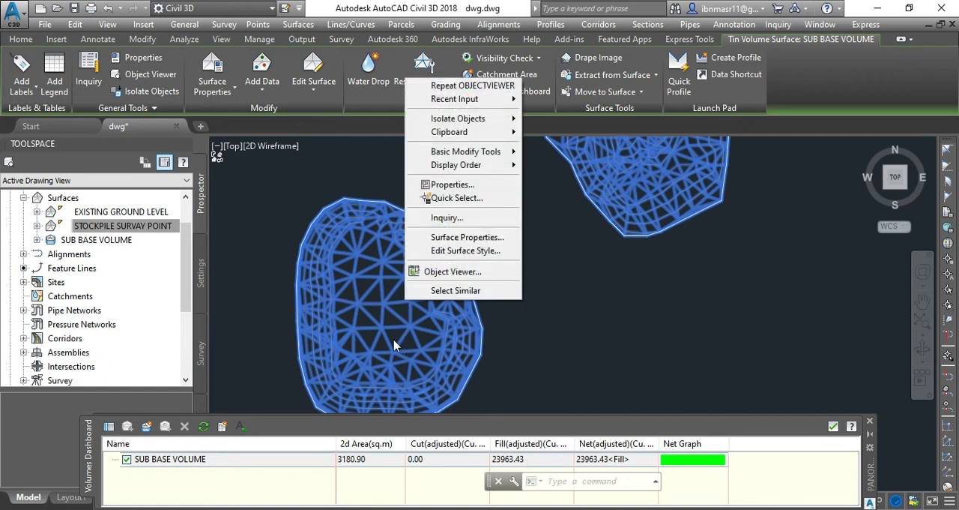
key(Escape)
key(Escape)
Step: Open the SUB BASE VOLUME surface's properties and generate an elevation analysis with 8 ranges
click(420, 305)
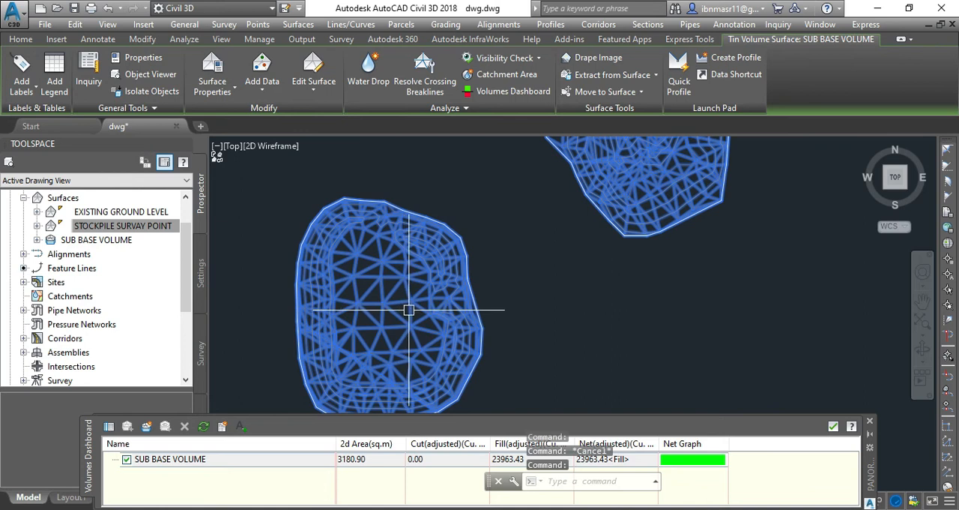
right_click(429, 341)
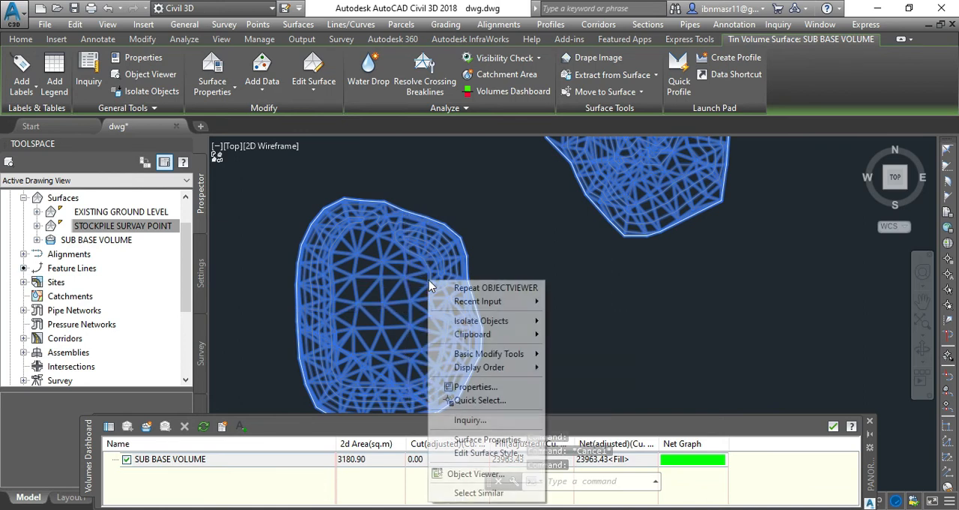
click(487, 441)
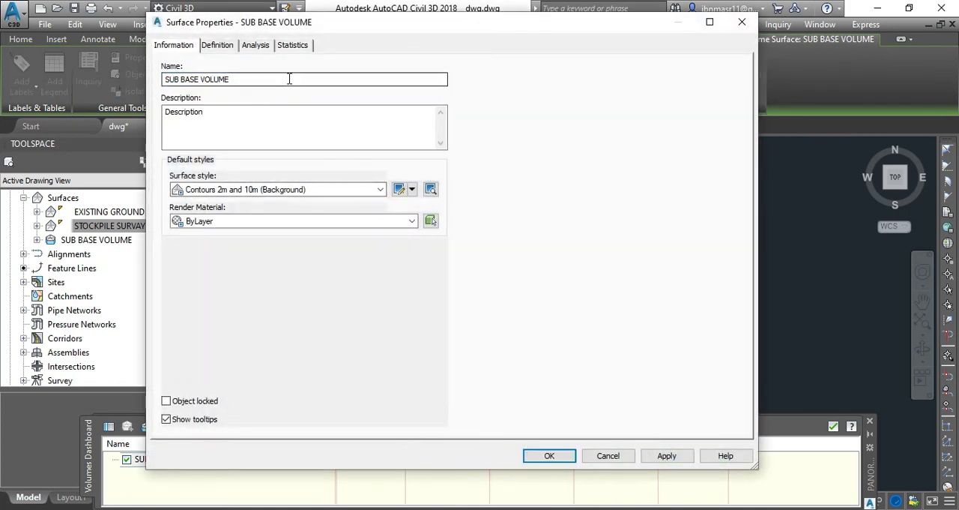
click(254, 45)
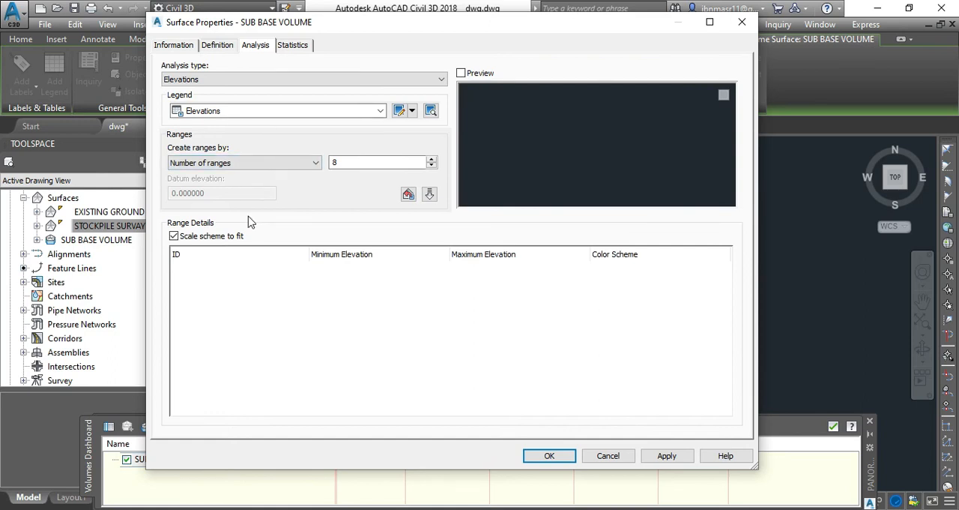
double_click(334, 164)
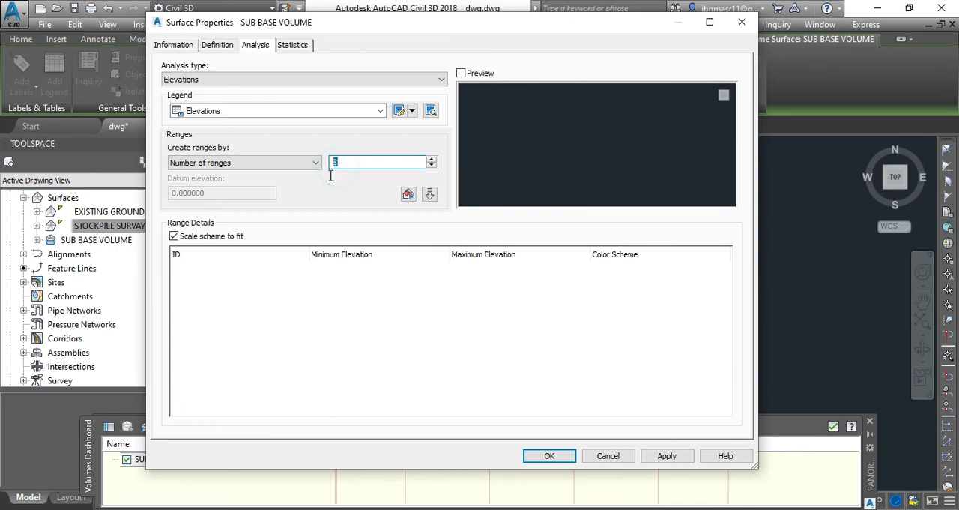
click(429, 194)
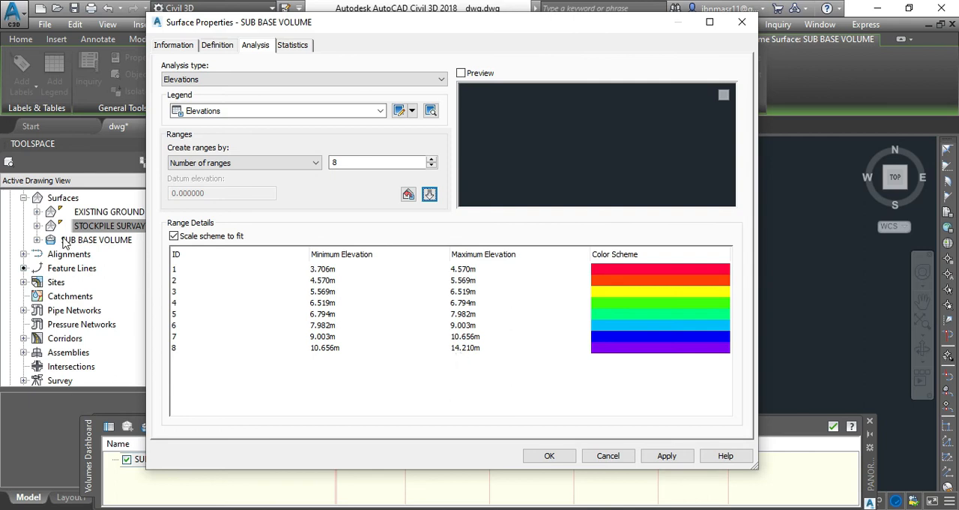
Step: Regenerate the elevation analysis by range interval with a 1 m interval and base elevation 0, and apply it to the surface
click(238, 162)
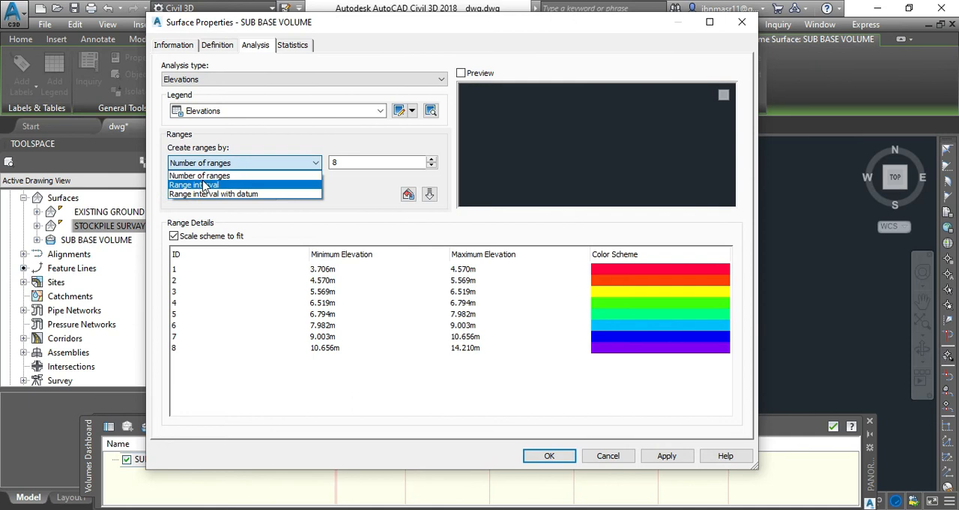
click(198, 186)
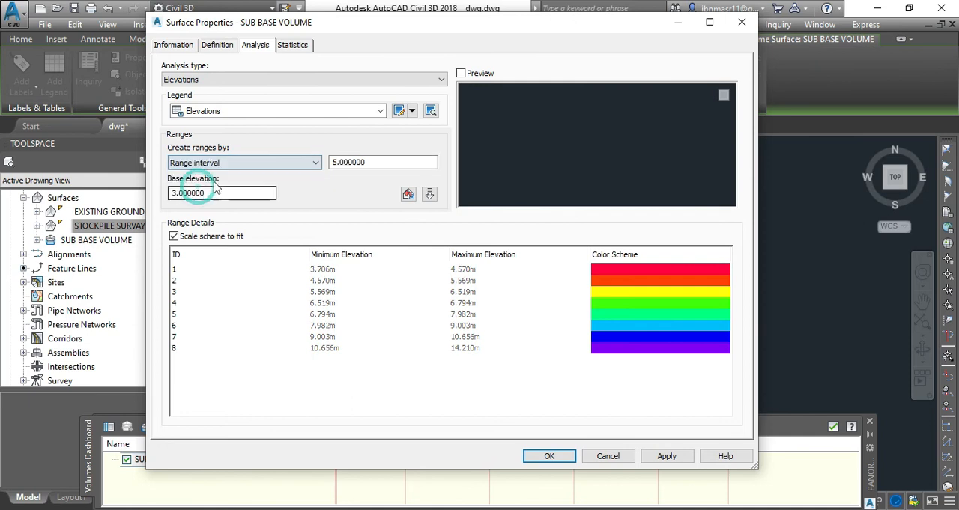
click(172, 194)
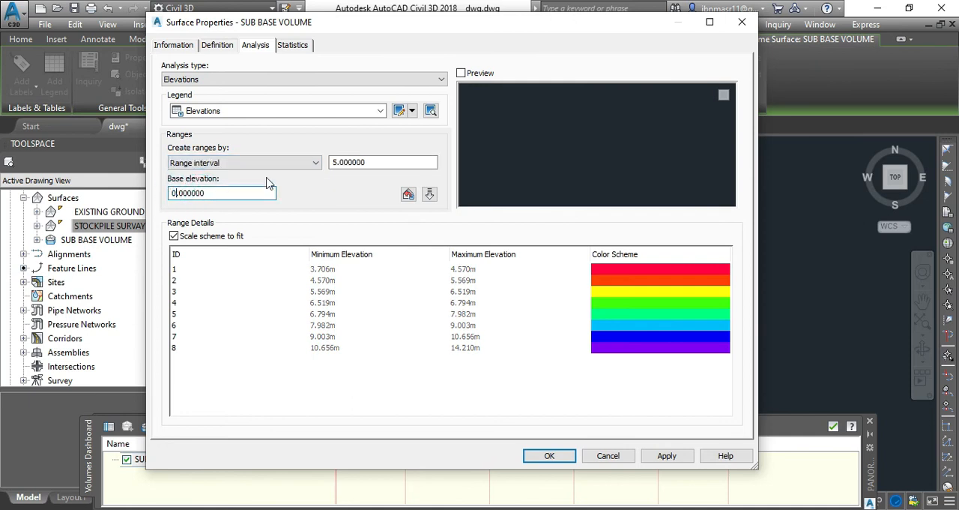
drag(338, 162, 327, 172)
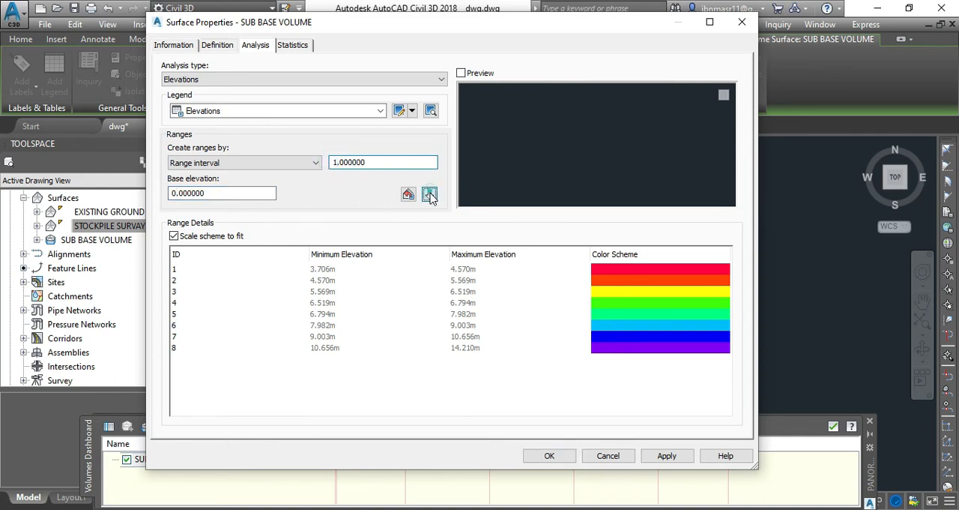
click(430, 194)
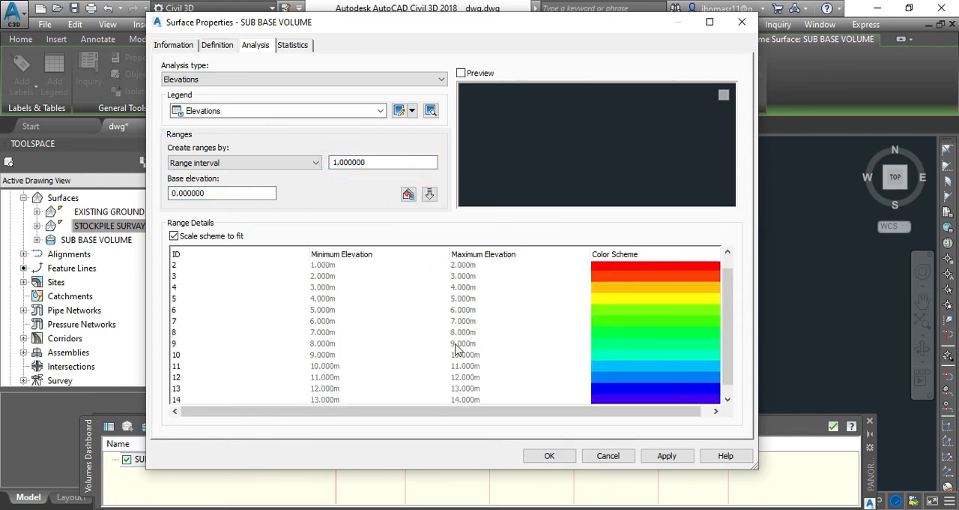
click(668, 455)
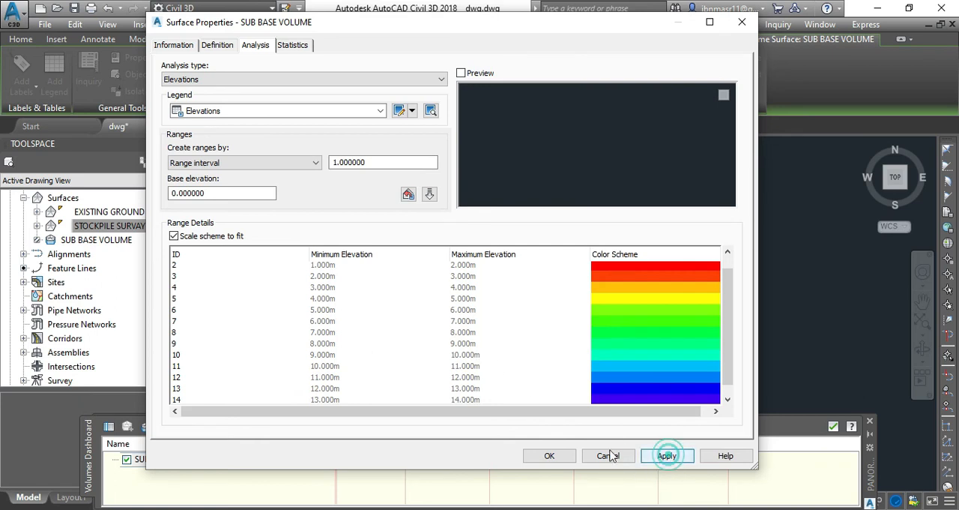
click(549, 455)
click(439, 303)
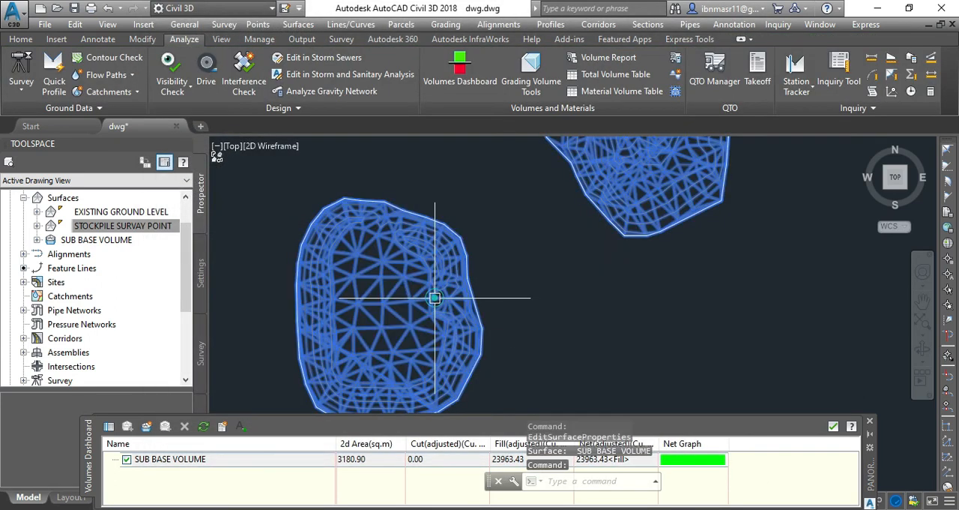
right_click(437, 301)
click(494, 246)
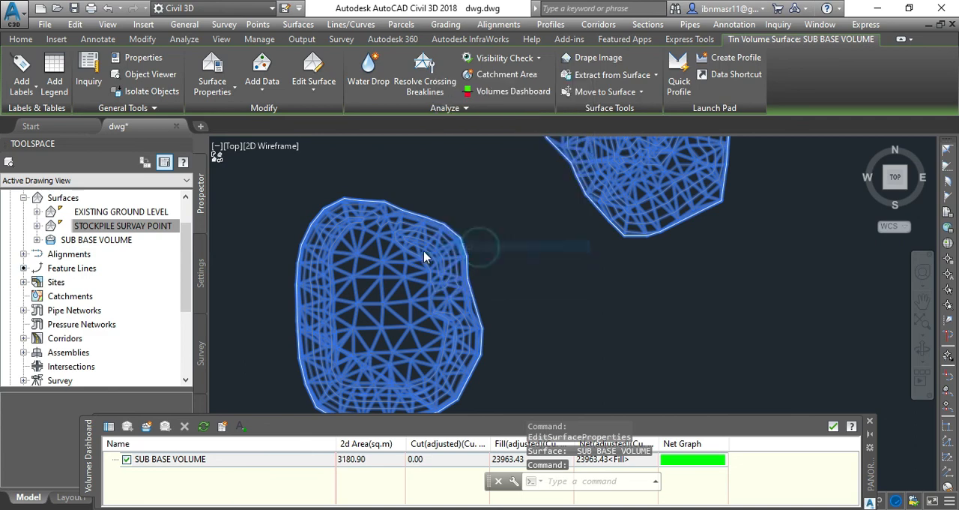
click(420, 423)
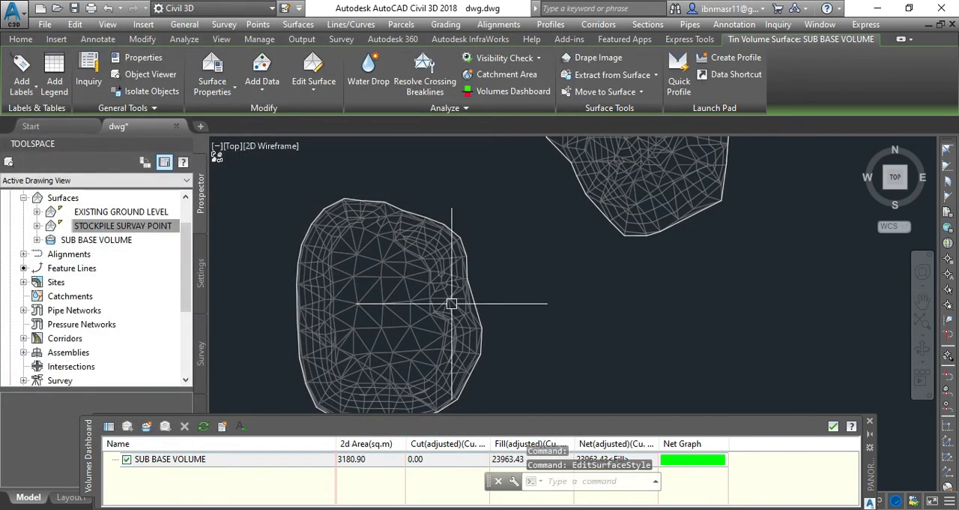
Step: Review the elevation ranges and color scheme in the SUB BASE VOLUME surface's analysis properties
click(451, 303)
right_click(462, 319)
click(506, 239)
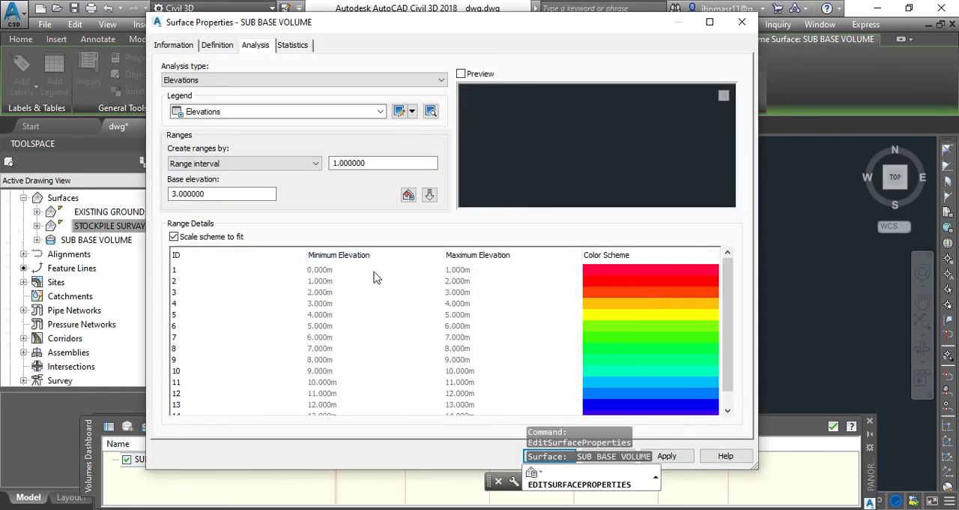
scroll(383, 358, down, 1)
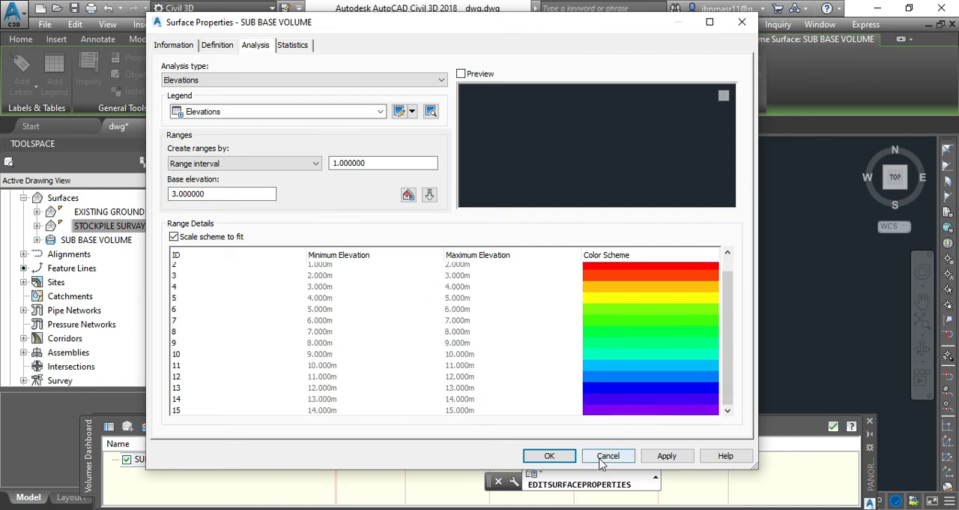
click(549, 454)
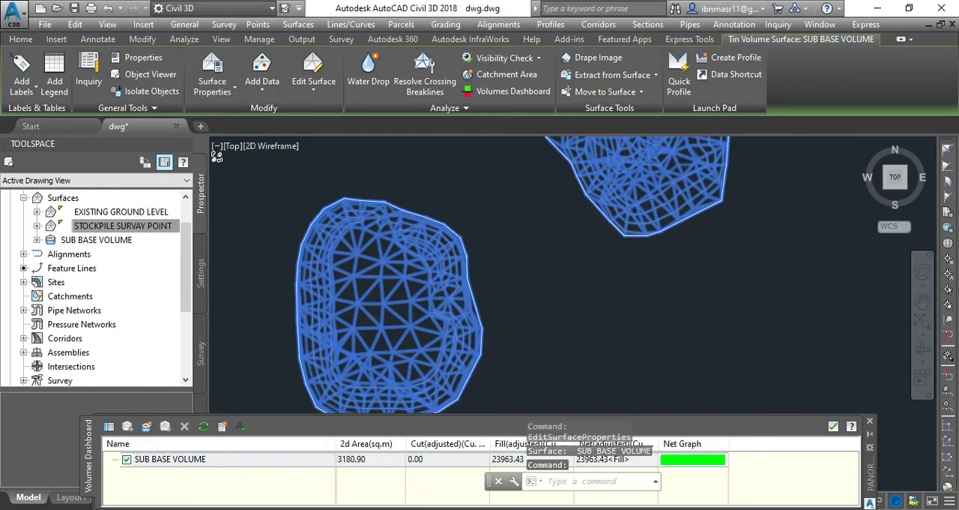
Step: Edit the SUB BASE VOLUME surface's style to hide Triangles and show Elevations in plan view
right_click(445, 306)
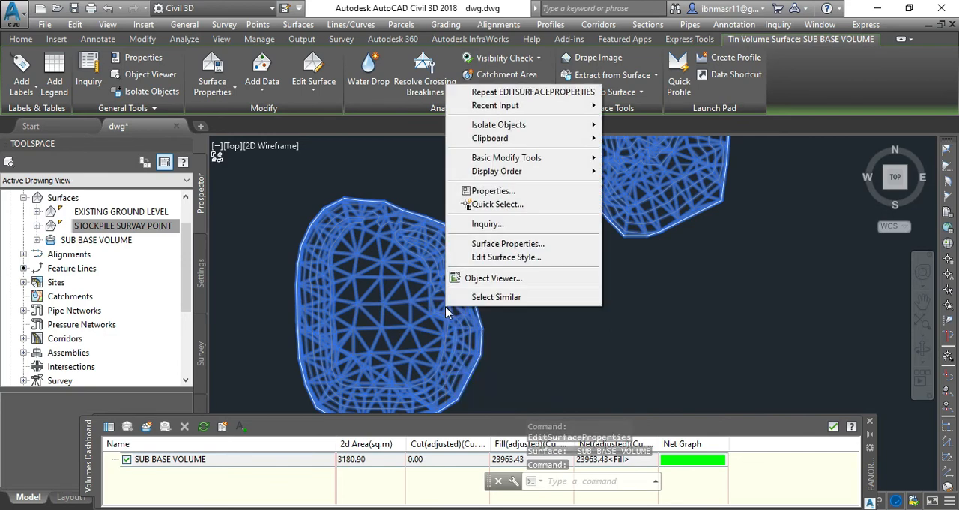
click(479, 257)
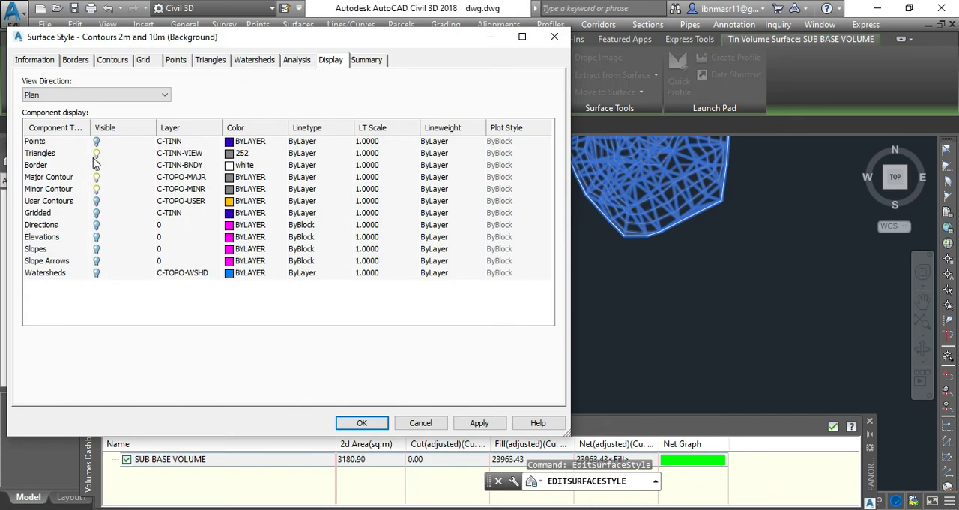
click(95, 154)
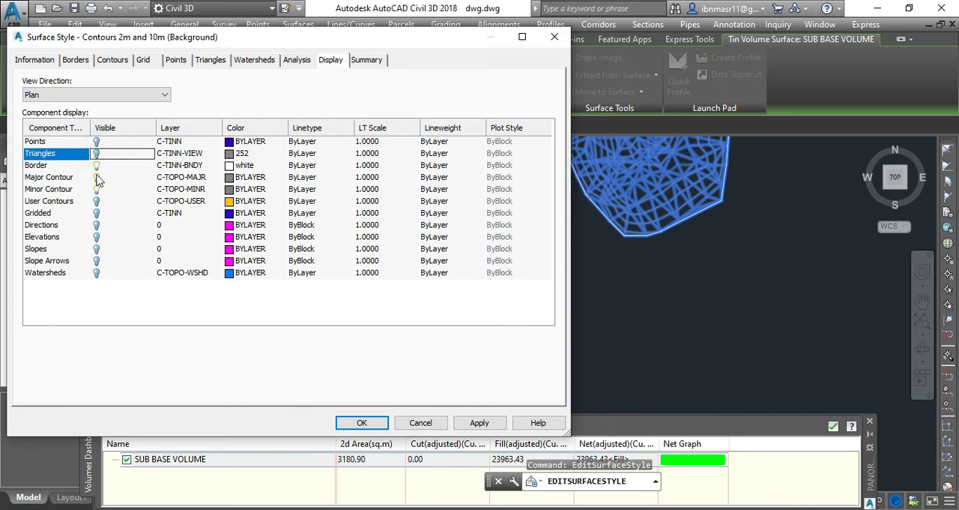
click(96, 236)
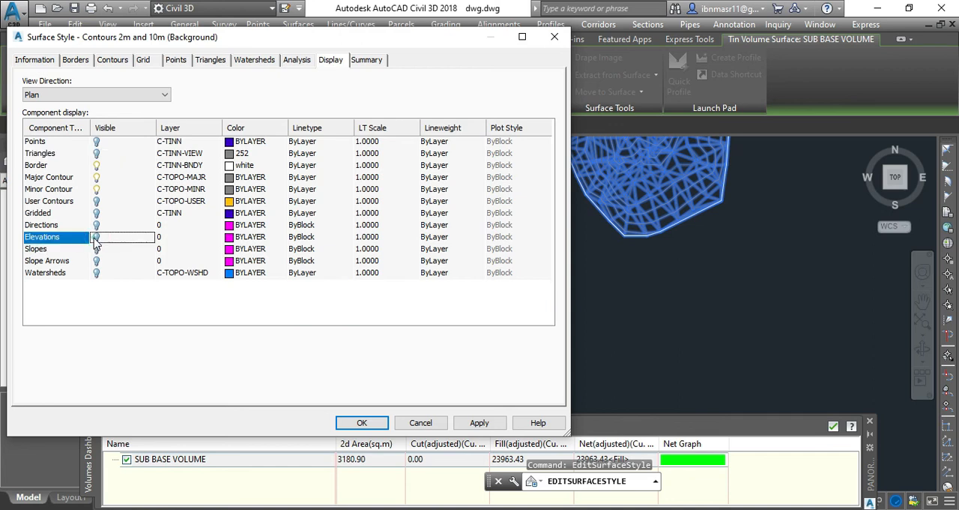
click(480, 423)
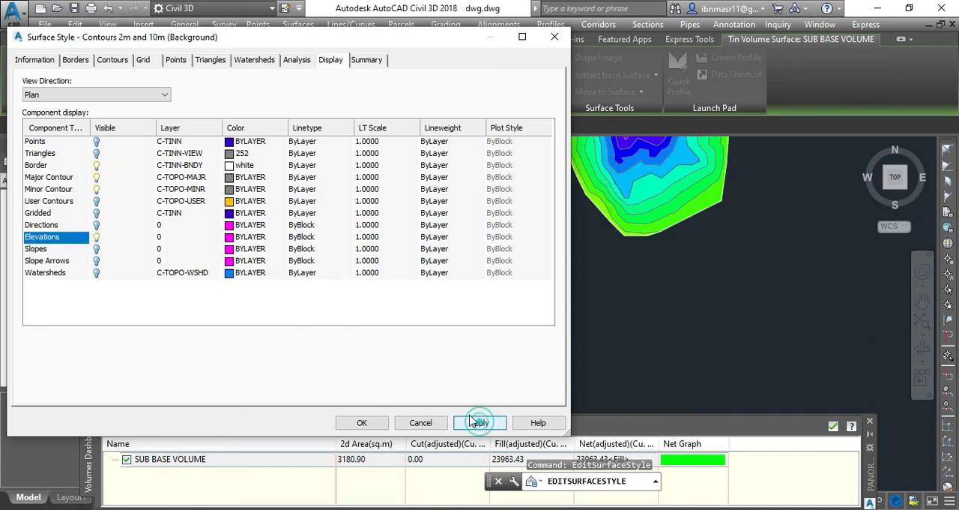
click(362, 423)
Step: Start labelling SUB BASE VOLUME with spot elevations and place the first label on the northeastern stockpile's southern border
scroll(439, 263, down, 5)
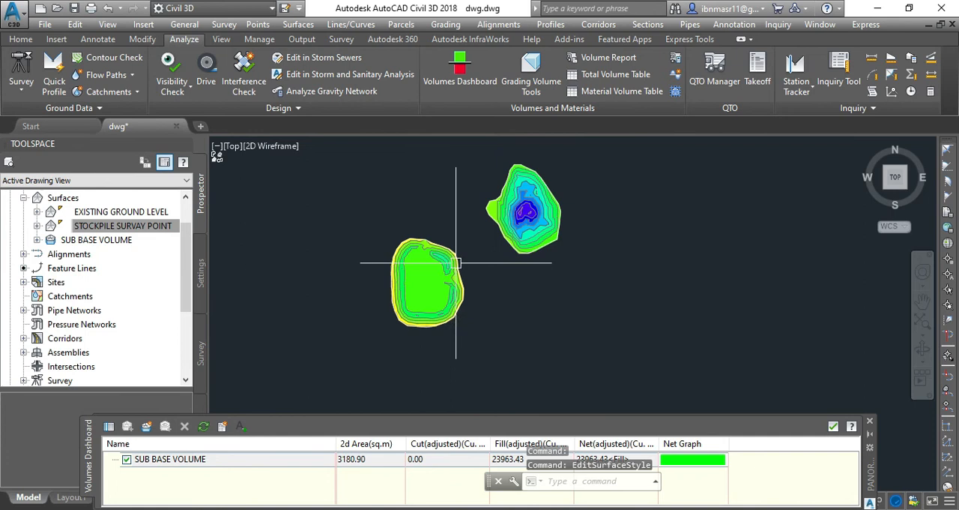
scroll(568, 233, up, 8)
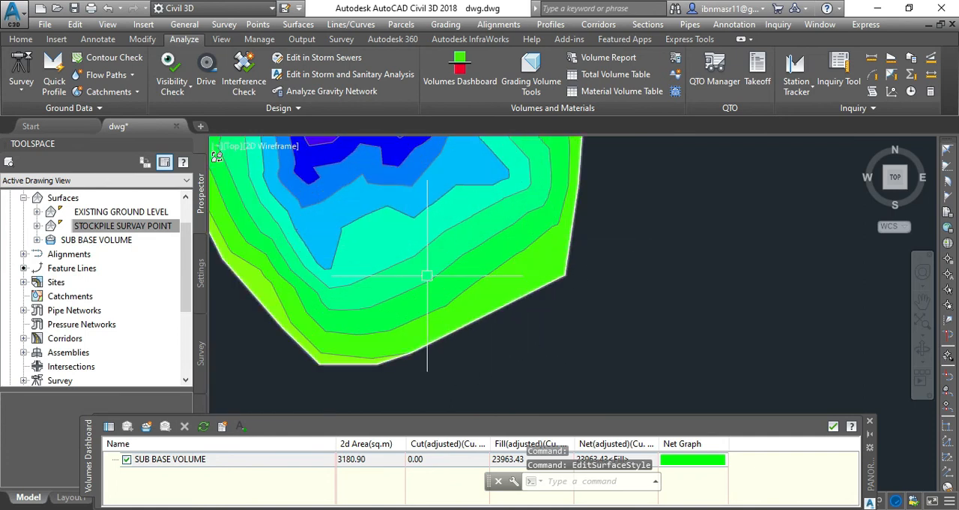
scroll(518, 306, down, 2)
scroll(512, 310, up, 3)
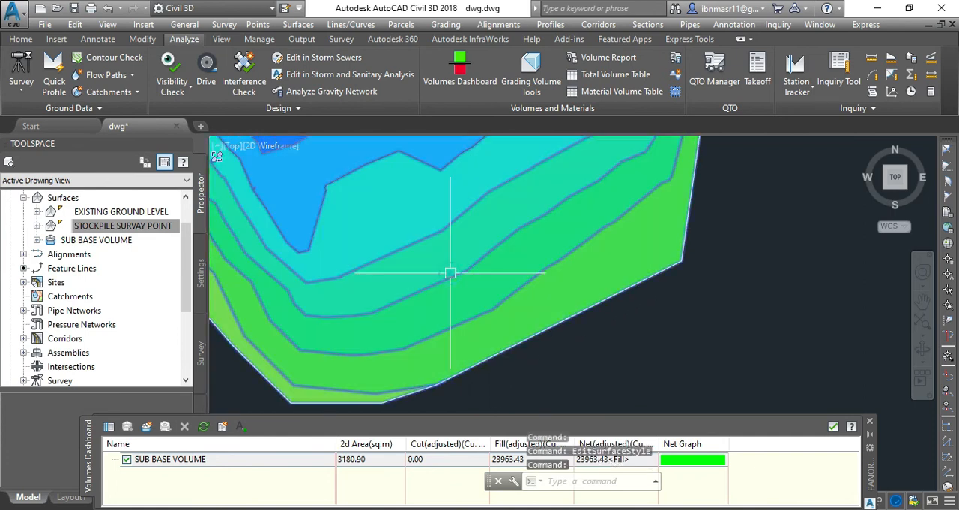
click(446, 274)
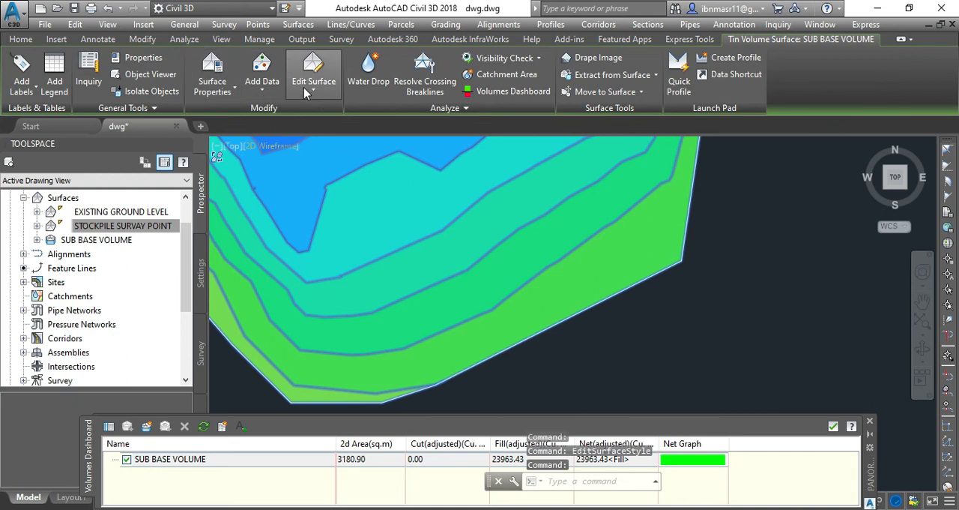
click(28, 97)
click(26, 92)
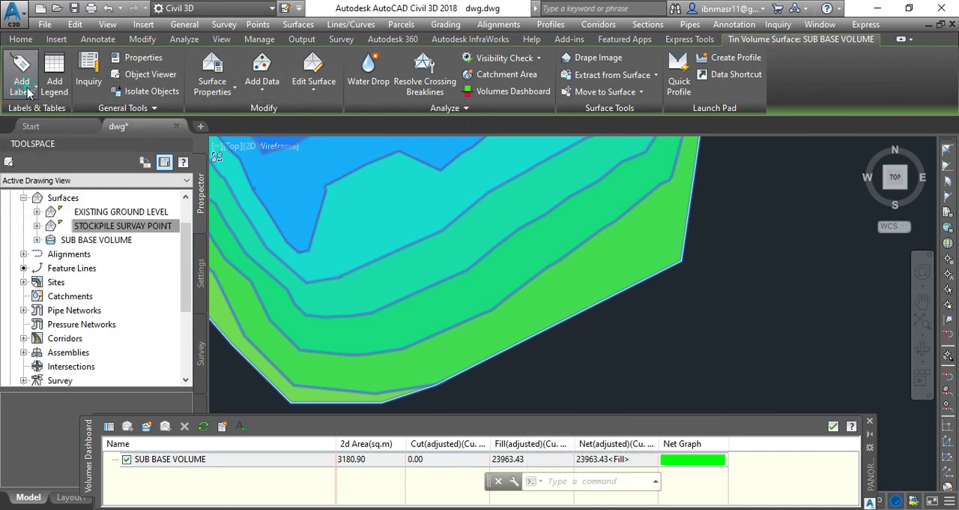
click(21, 90)
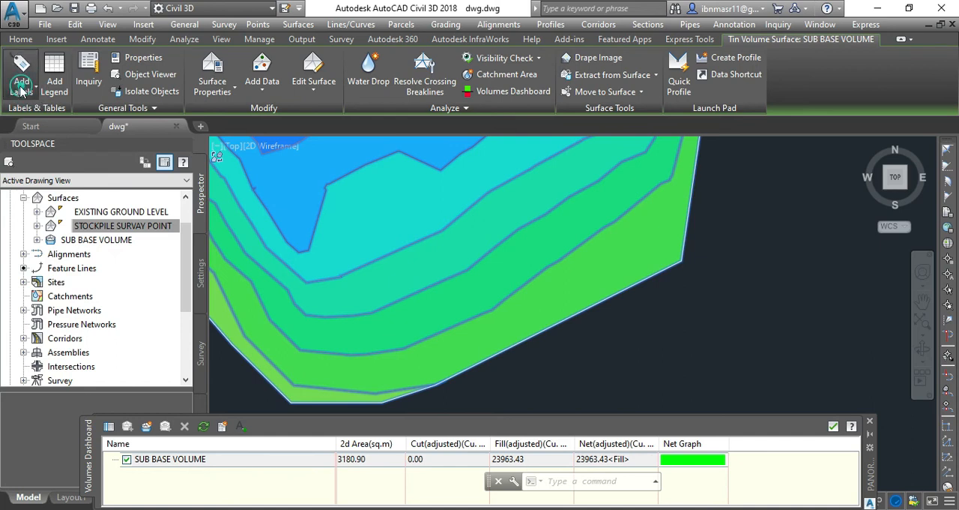
click(59, 172)
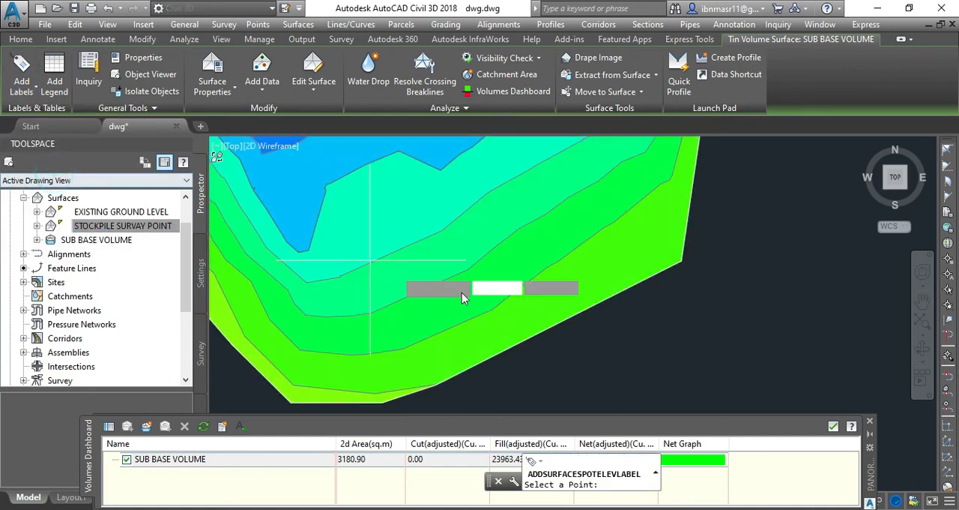
scroll(484, 342, up, 3)
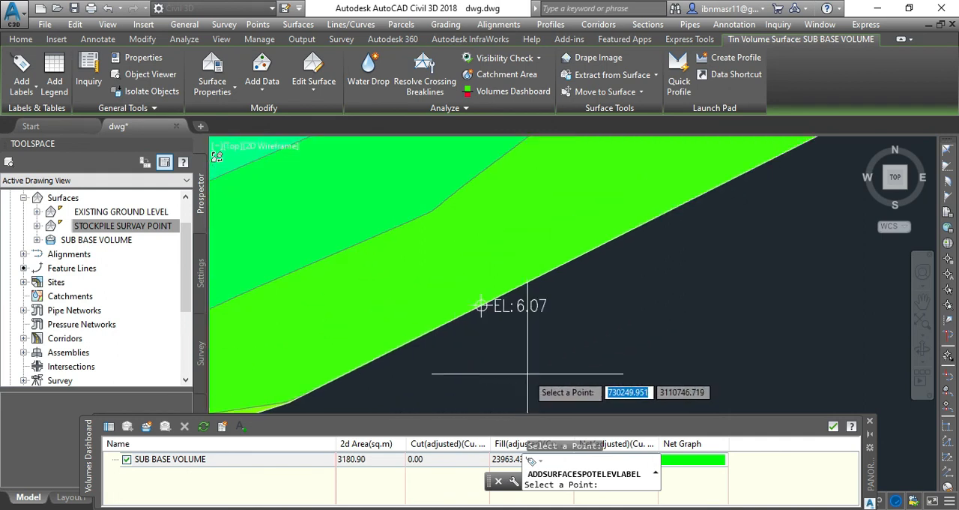
Step: Place spot elevation labels up the northeastern stockpile's slope on the 7, 8, 9 and 10 m contours
scroll(455, 267, down, 2)
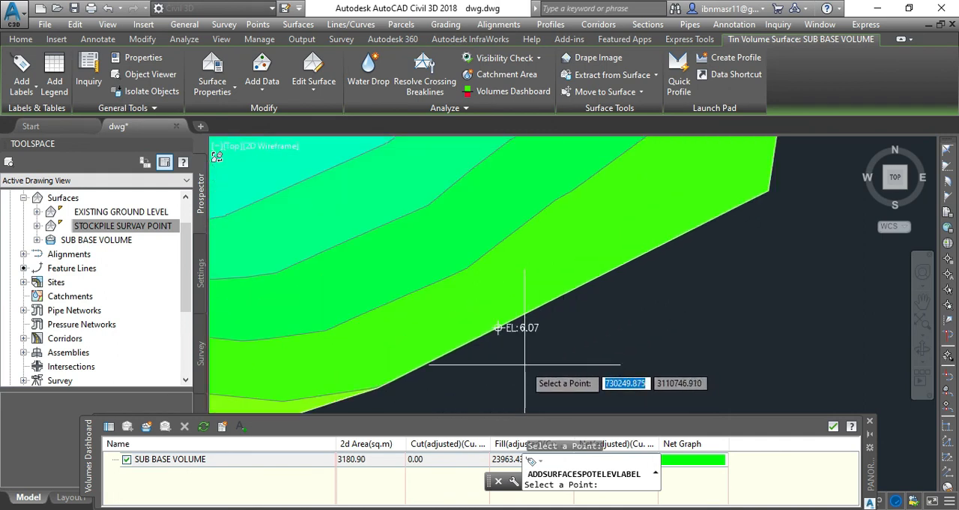
click(460, 271)
click(407, 215)
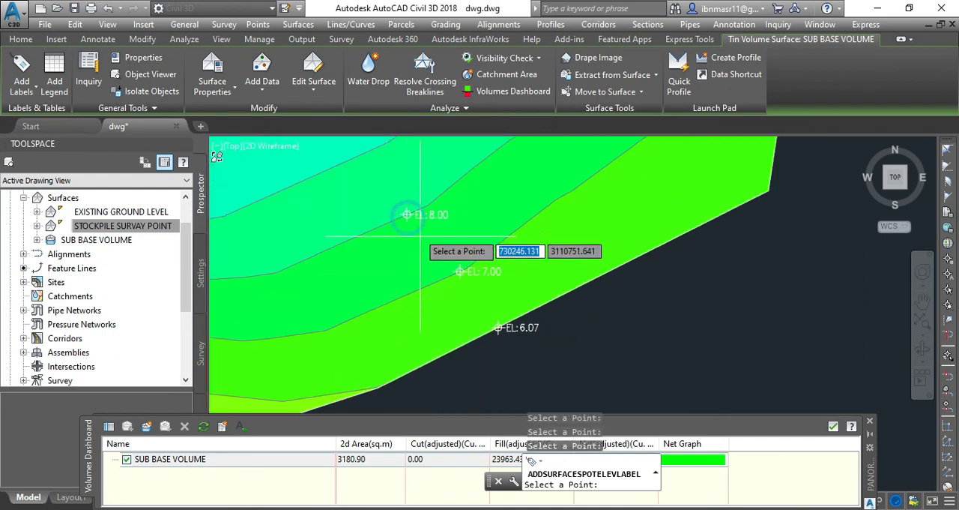
scroll(423, 263, down, 3)
scroll(426, 226, up, 1)
click(427, 227)
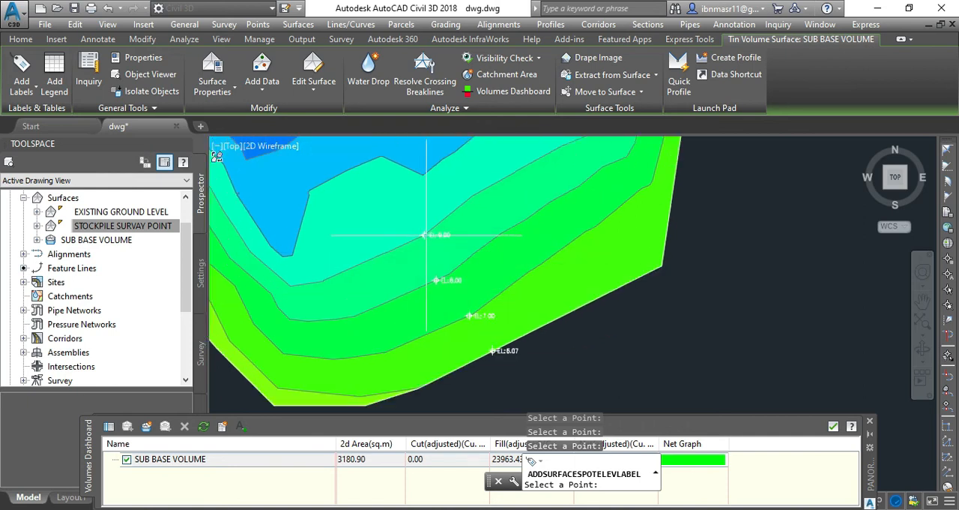
scroll(396, 165, down, 2)
scroll(398, 208, up, 3)
click(440, 198)
scroll(439, 221, down, 4)
scroll(491, 330, up, 4)
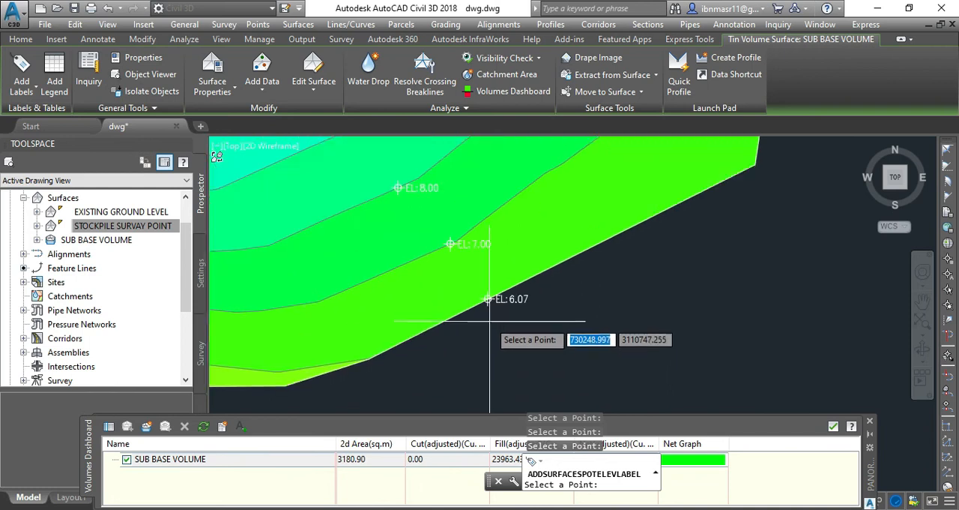
scroll(494, 305, up, 2)
scroll(636, 347, down, 4)
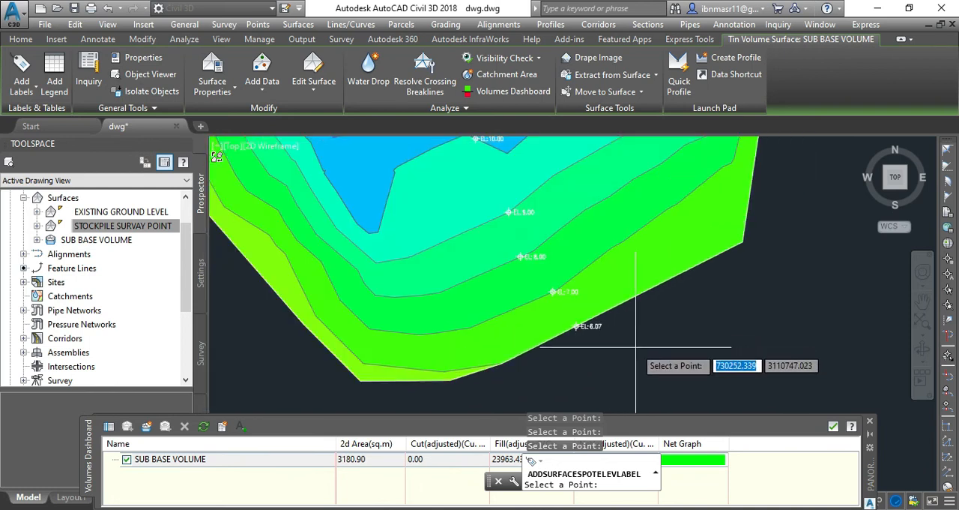
Step: Place spot elevation labels on the southwestern stockpile's southern border and its 5, 6 and 7 m contours, and end the labelling
scroll(547, 282, up, 2)
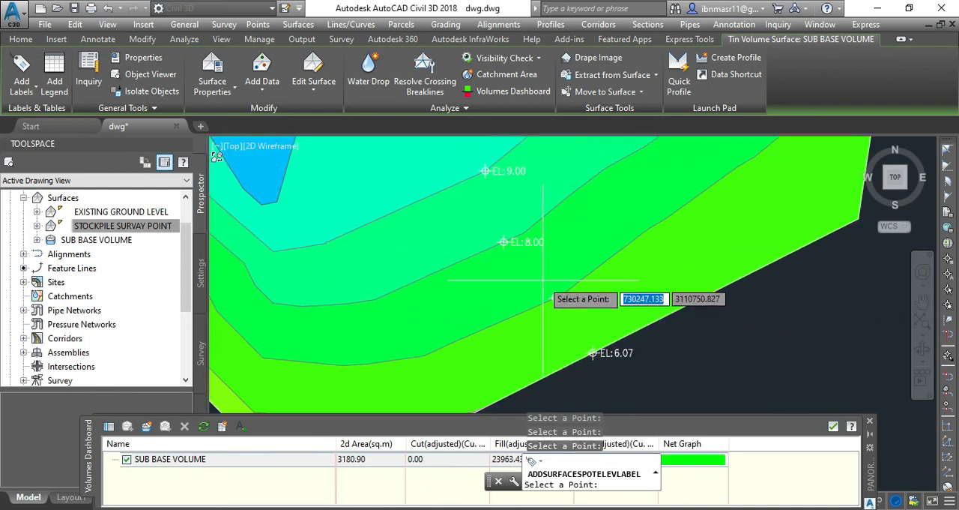
scroll(541, 288, down, 2)
scroll(534, 322, down, 2)
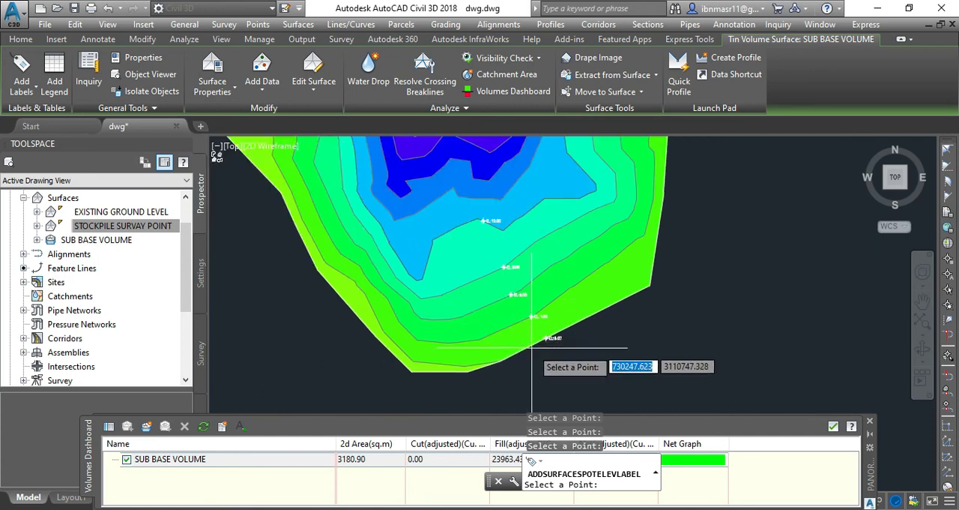
scroll(629, 345, down, 2)
scroll(537, 267, down, 2)
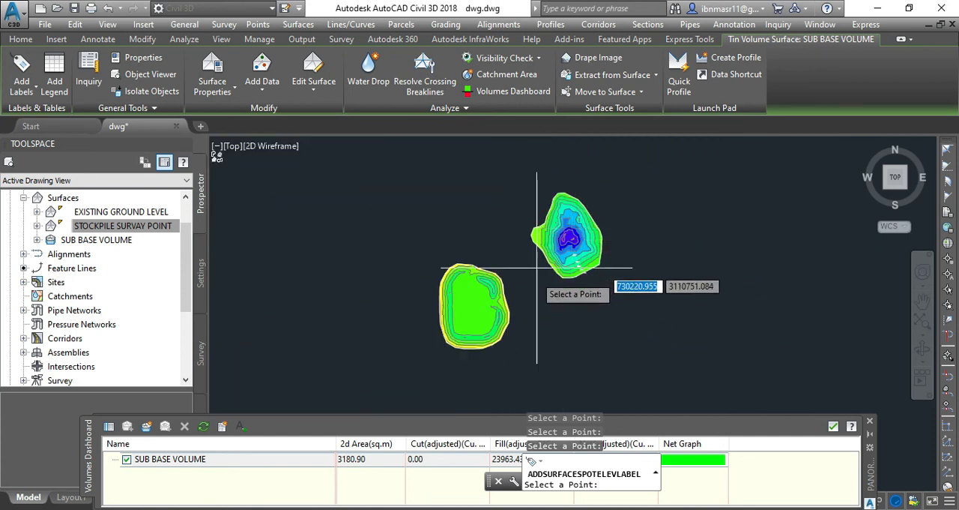
scroll(479, 341, up, 5)
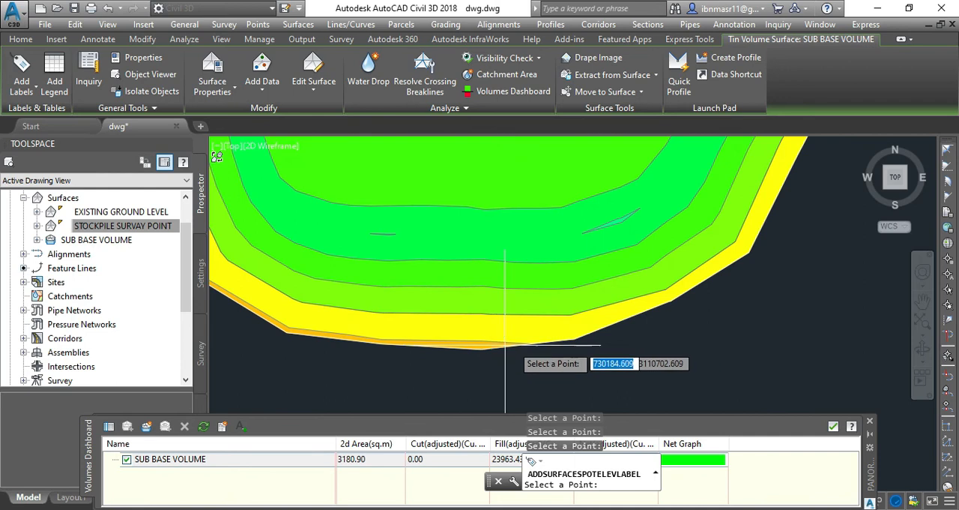
click(574, 340)
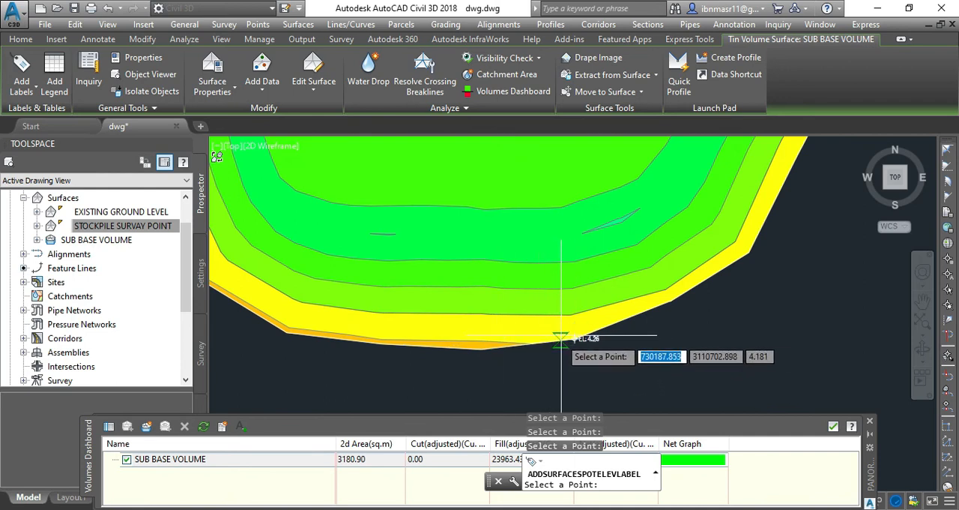
click(570, 313)
scroll(571, 313, up, 3)
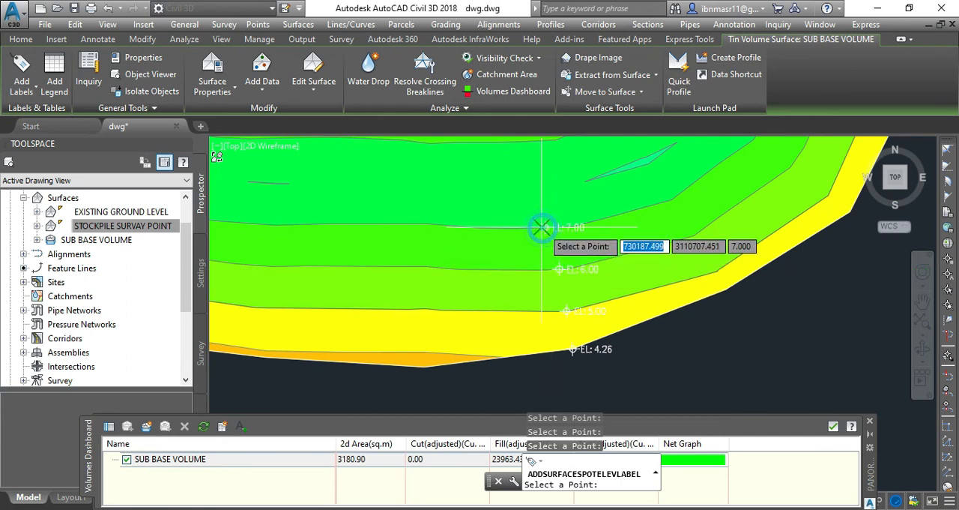
scroll(487, 300, down, 6)
key(Escape)
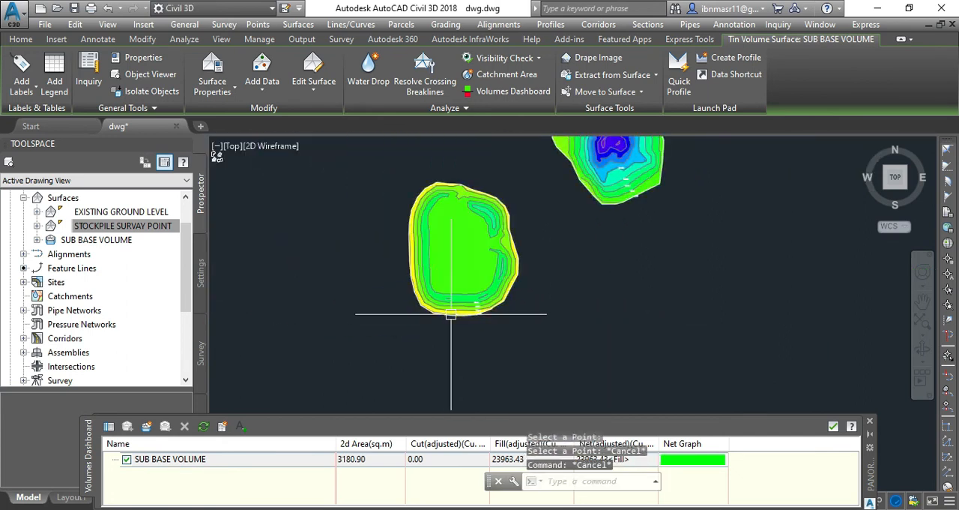
Step: Add SUB BASE VOLUME spot elevation labels on the 13 and 14 m contours around the northeastern stockpile's peak
scroll(450, 314, down, 5)
scroll(505, 225, up, 10)
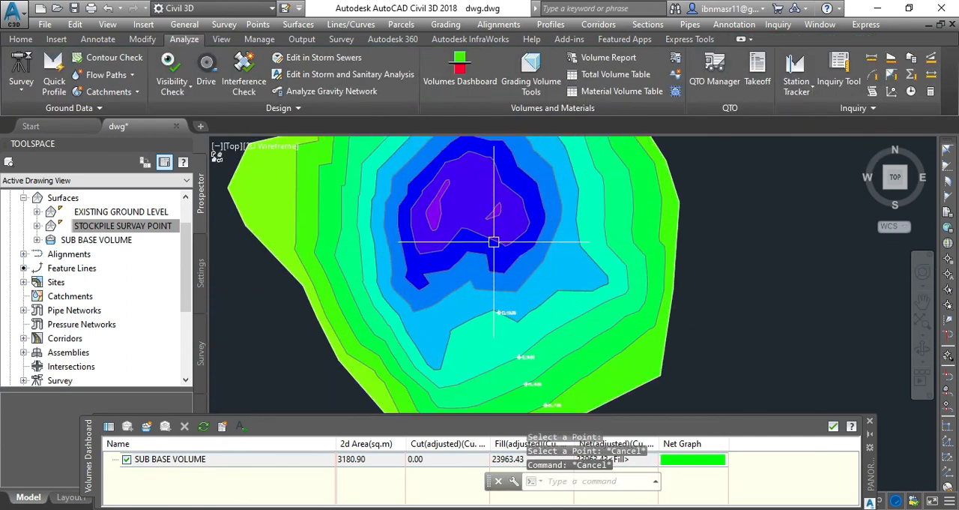
click(493, 241)
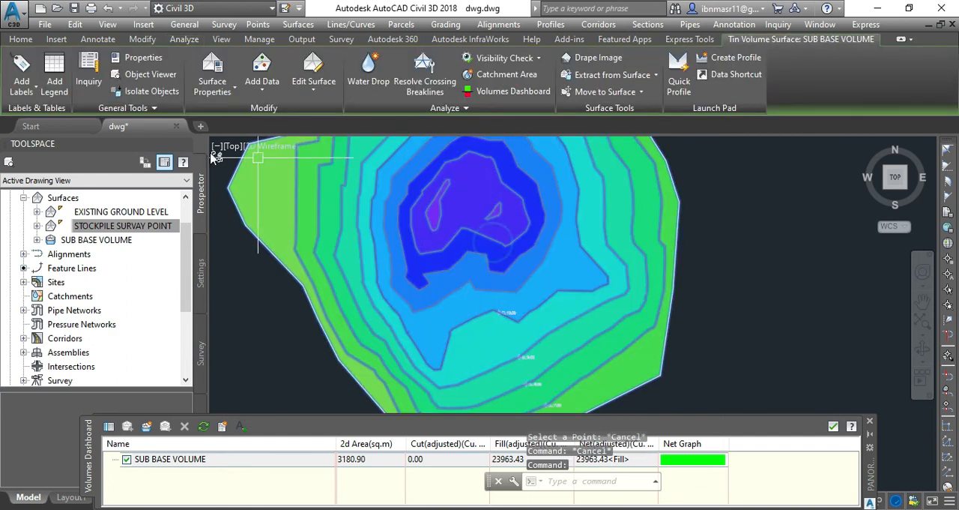
click(33, 92)
click(43, 188)
scroll(455, 206, up, 5)
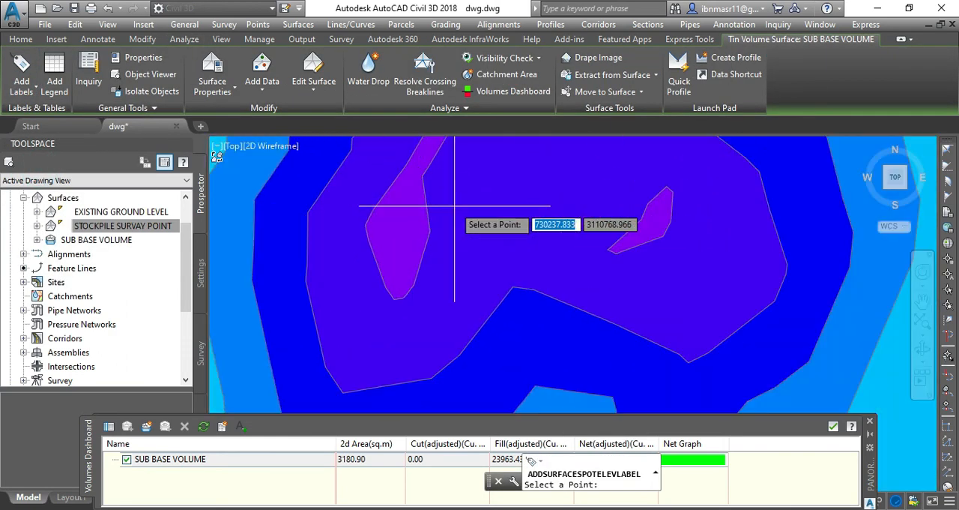
scroll(487, 262, down, 1)
scroll(487, 262, down, 4)
scroll(466, 247, up, 4)
click(504, 258)
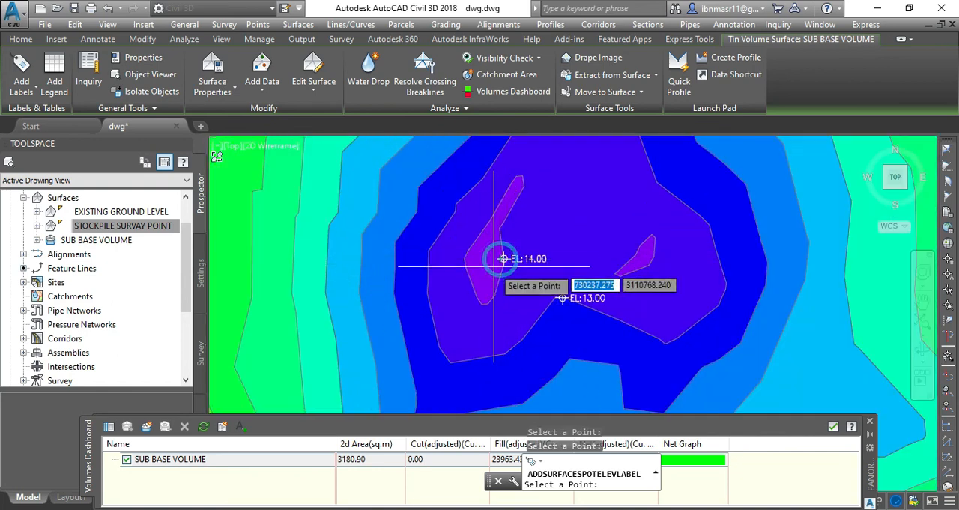
key(Escape)
key(Escape)
Step: Inspect the SUB BASE VOLUME surface in the Object Viewer, orbiting to a tilted view of both stockpiles
scroll(525, 281, down, 5)
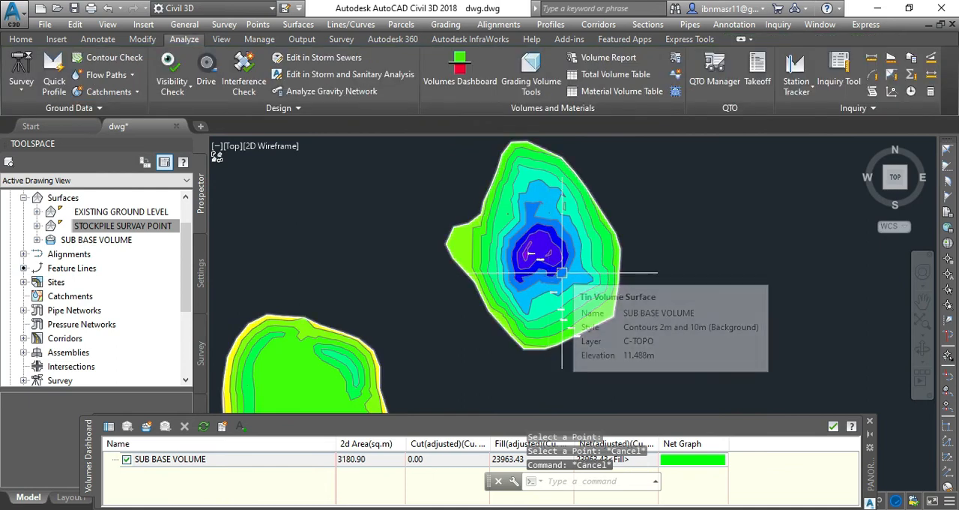
scroll(543, 240, down, 2)
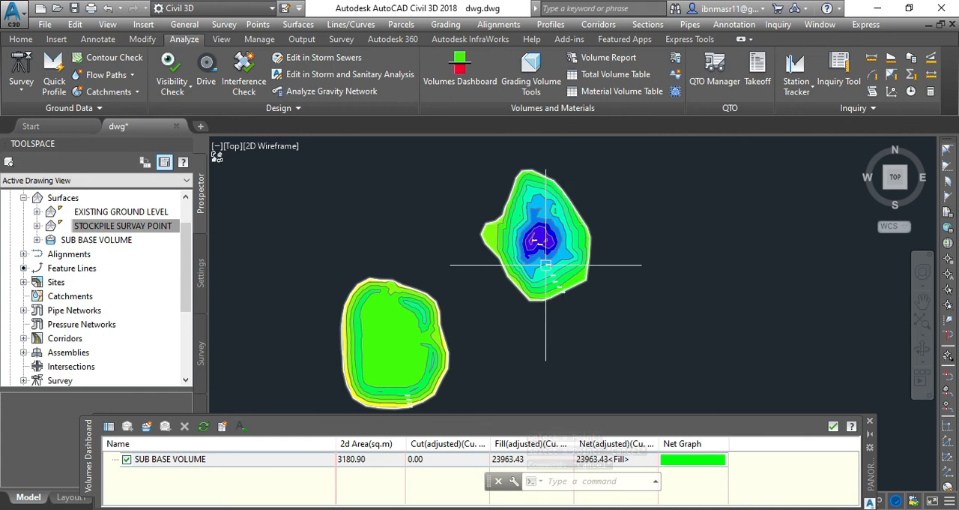
scroll(495, 244, down, 2)
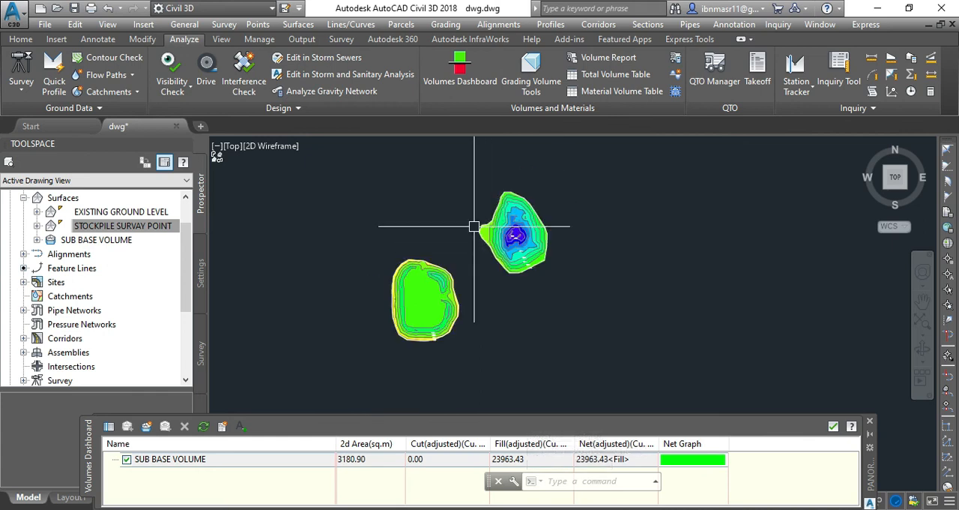
click(454, 318)
right_click(455, 321)
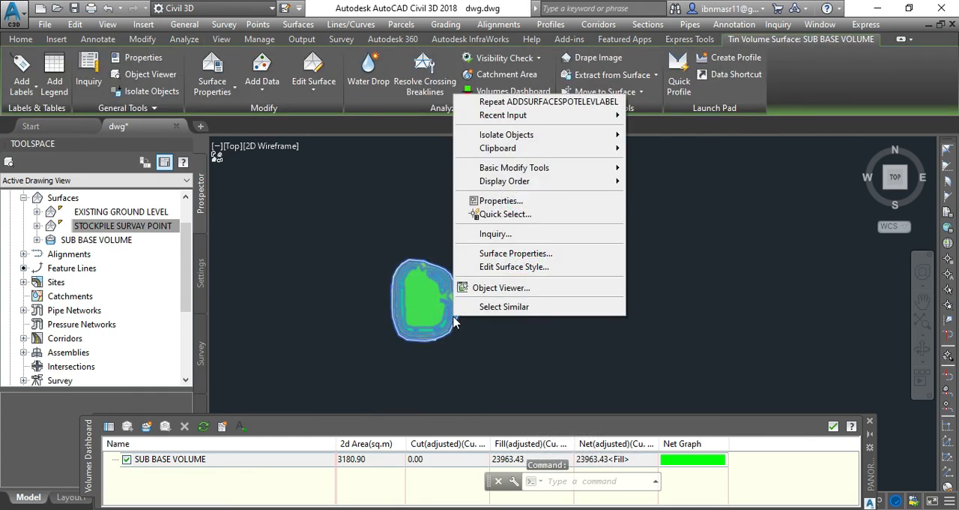
click(507, 292)
drag(482, 386, 450, 207)
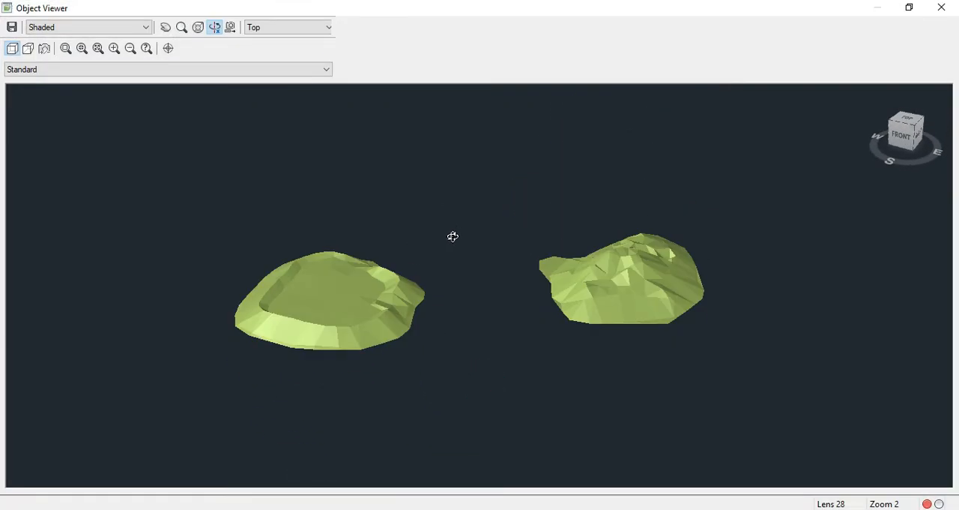
key(Escape)
Step: Select all spot elevation labels similar to the one on the northeastern stockpile's southern border, and clear the selection
scroll(525, 248, up, 8)
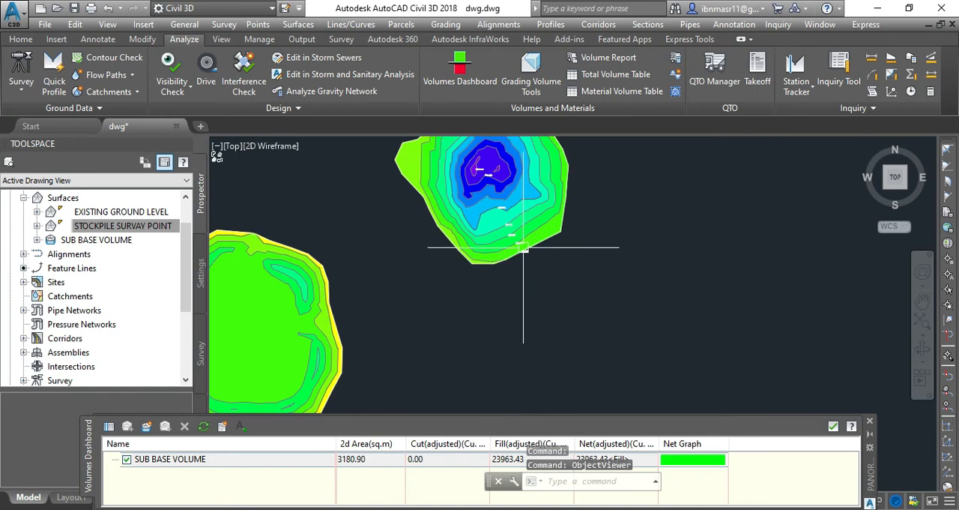
click(524, 261)
right_click(530, 263)
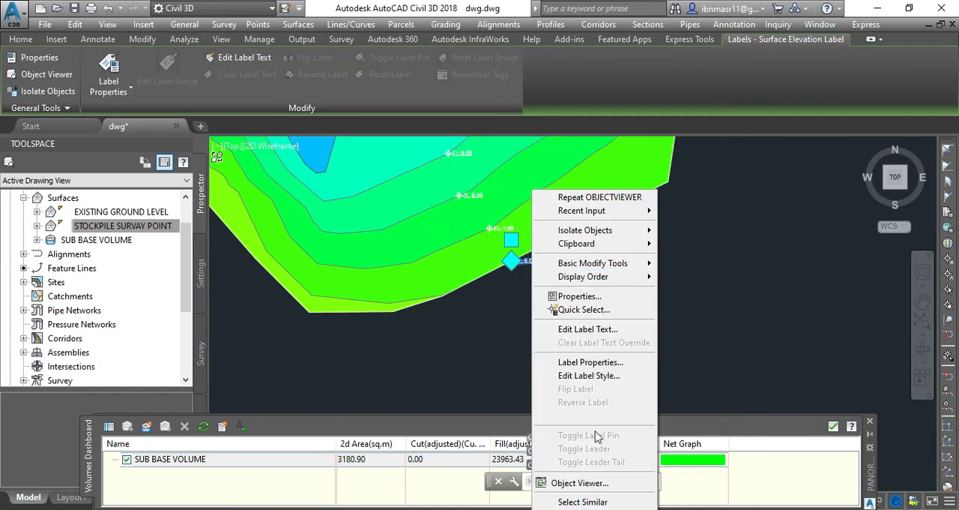
click(582, 501)
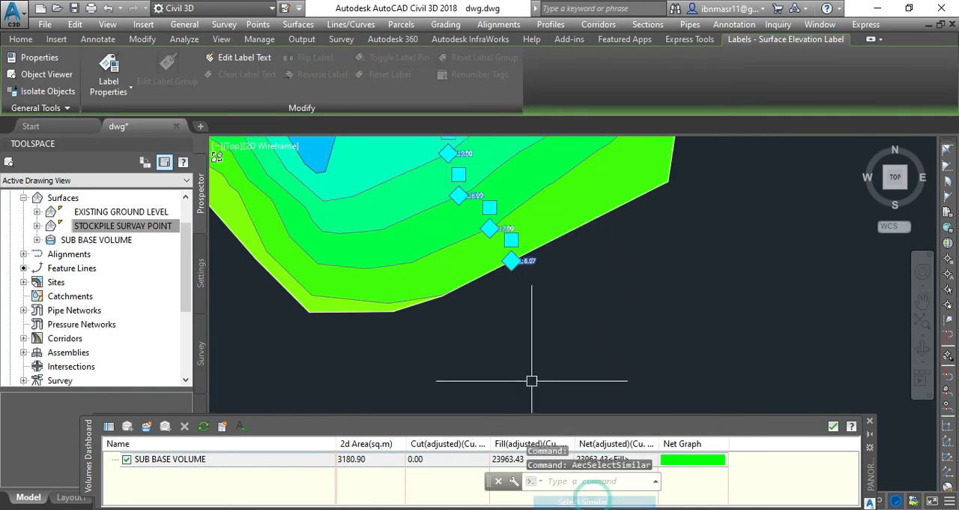
scroll(552, 295, down, 4)
scroll(553, 294, down, 2)
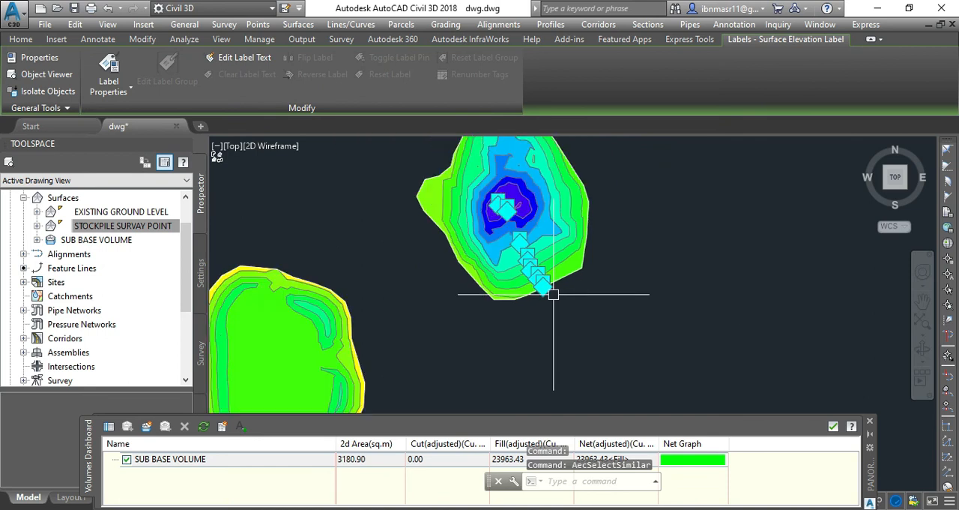
key(Escape)
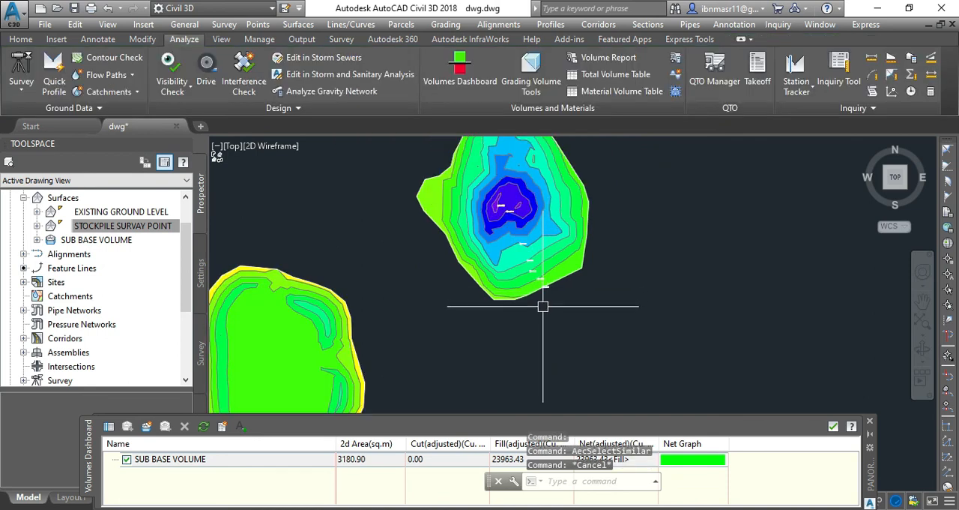
Step: Examine the 3D shape of both SUB BASE VOLUME stockpiles once more in the Object Viewer and return to the drawing
scroll(572, 241, down, 2)
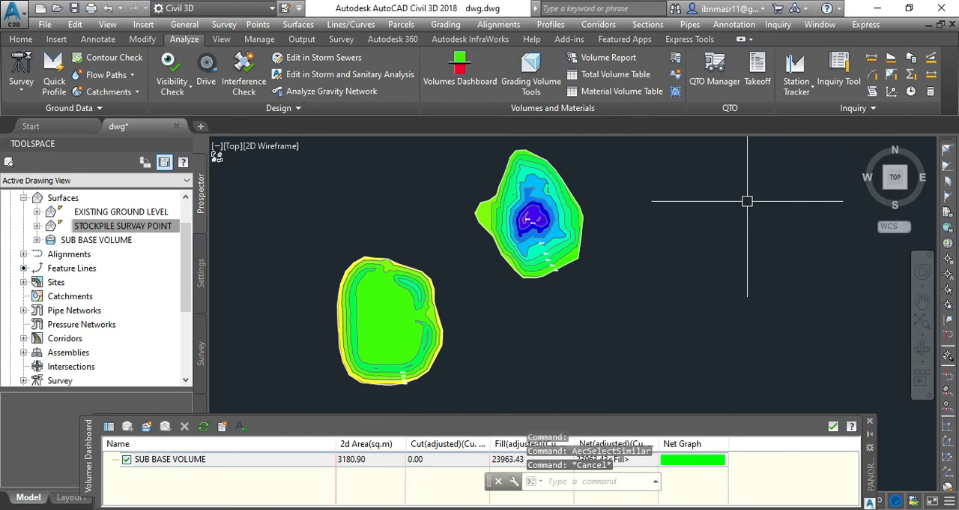
mouse_move(518, 315)
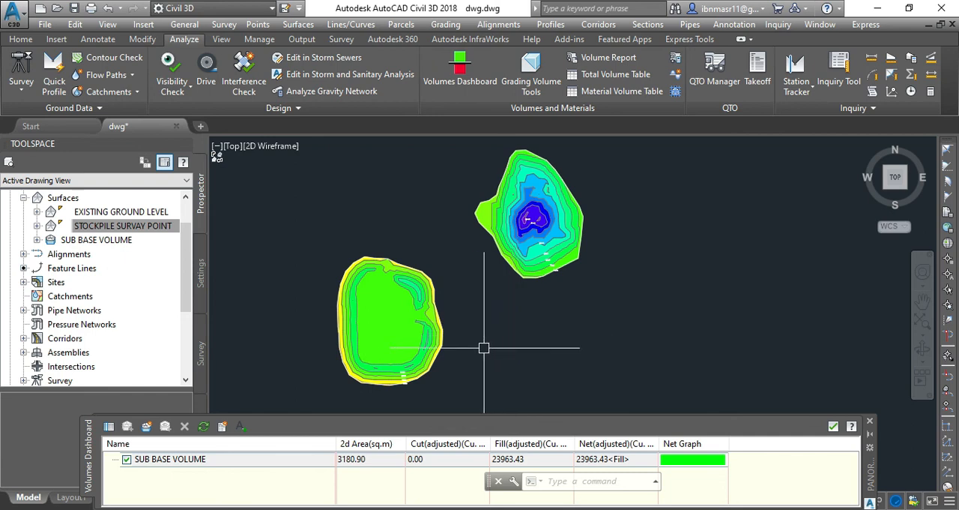
mouse_move(466, 348)
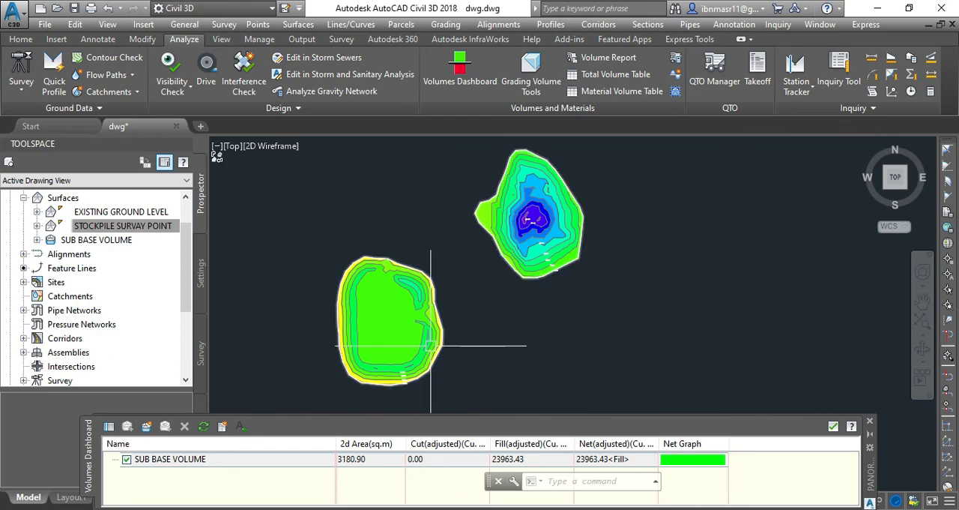
click(440, 316)
right_click(483, 312)
click(532, 283)
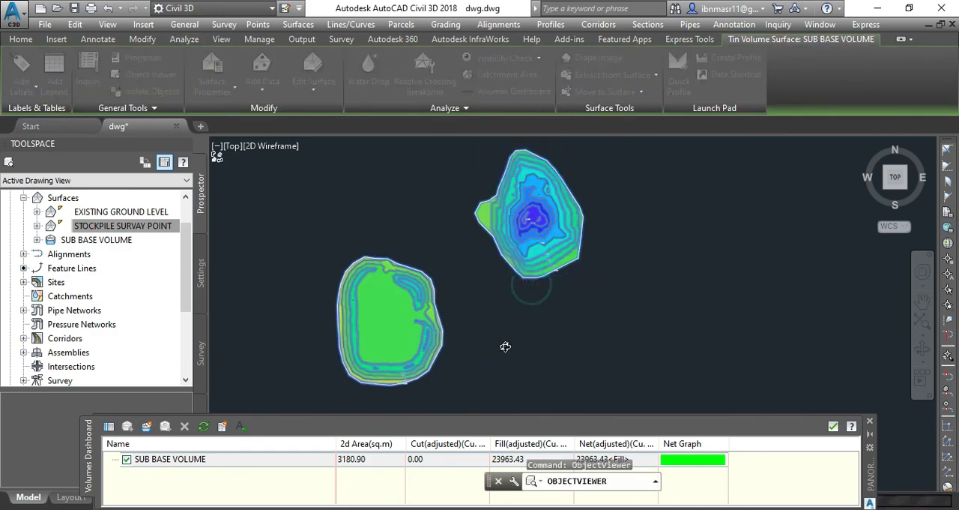
mouse_move(488, 394)
mouse_down()
mouse_move(484, 403)
mouse_move(415, 266)
mouse_move(338, 356)
mouse_move(377, 317)
mouse_move(367, 328)
mouse_move(385, 323)
mouse_up()
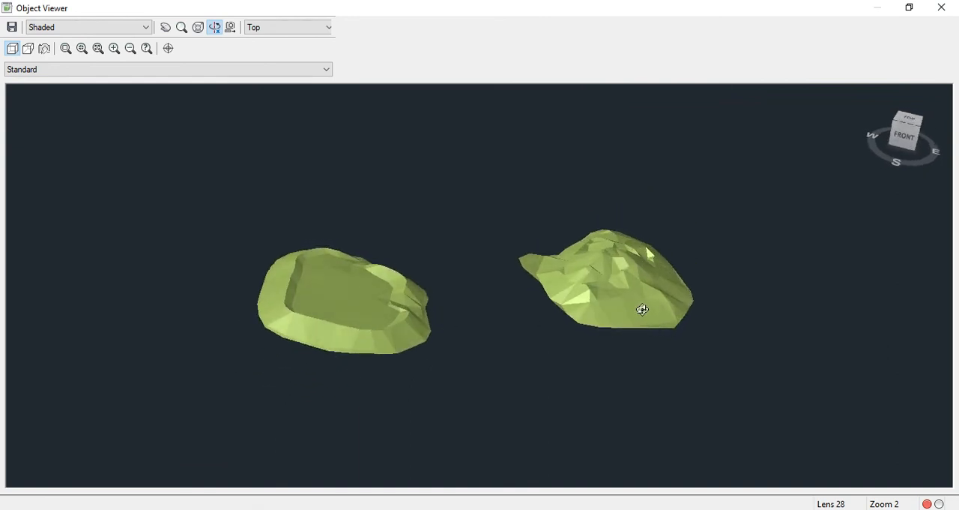
key(Escape)
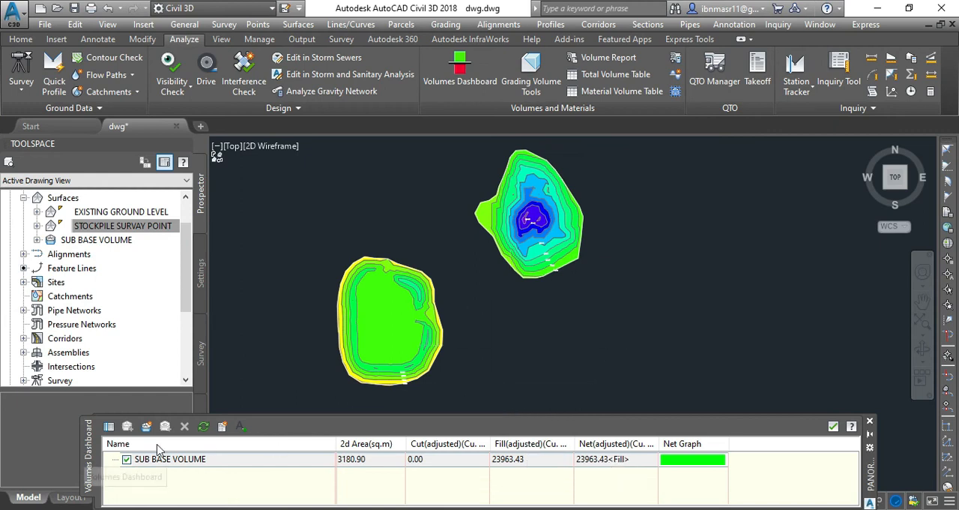
Step: Close the Volumes Dashboard to leave the plan view of both stockpiles unobstructed
click(869, 424)
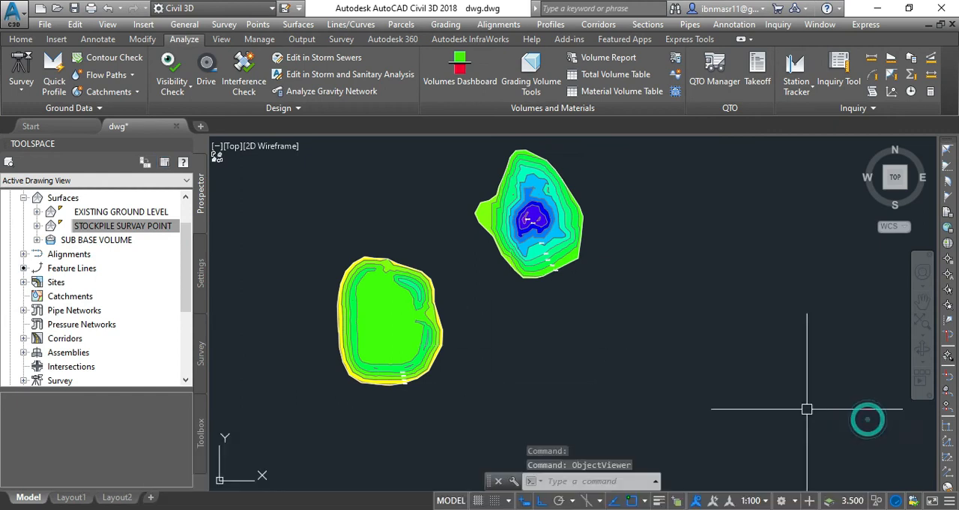
scroll(323, 385, down, 2)
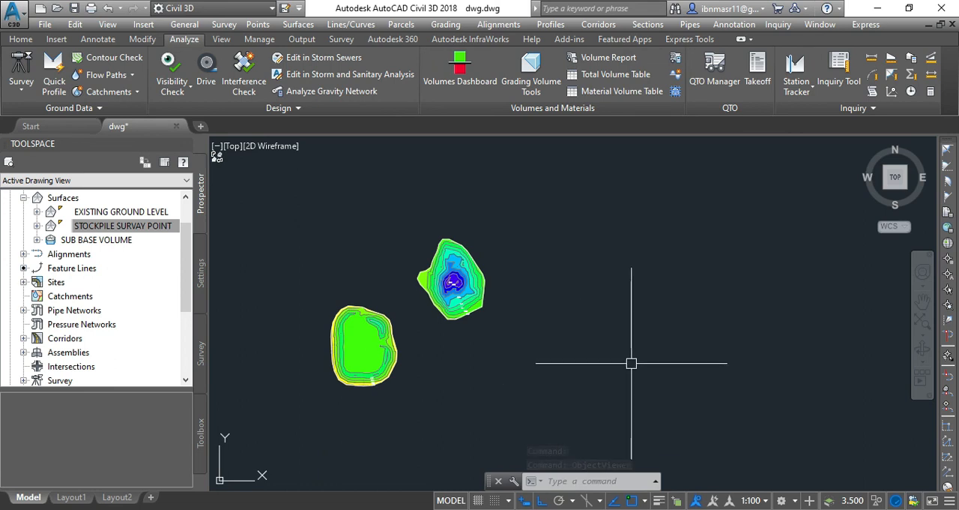